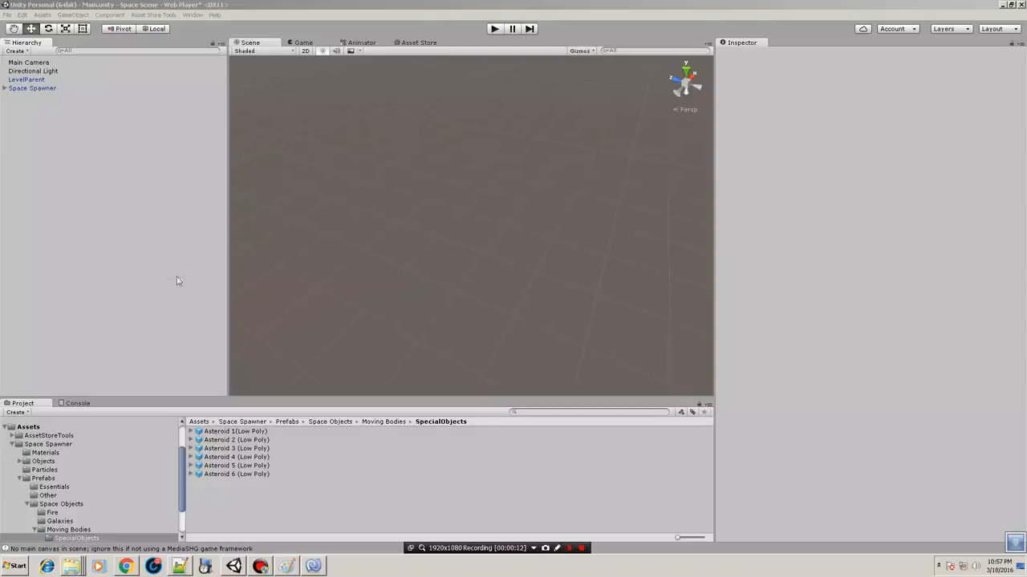
# - Delete the LevelParent and Space Spawner objects from the scene
pyautogui.click(24, 79)
pyautogui.keyDown('shift'); pyautogui.click(28, 88); pyautogui.keyUp('shift')
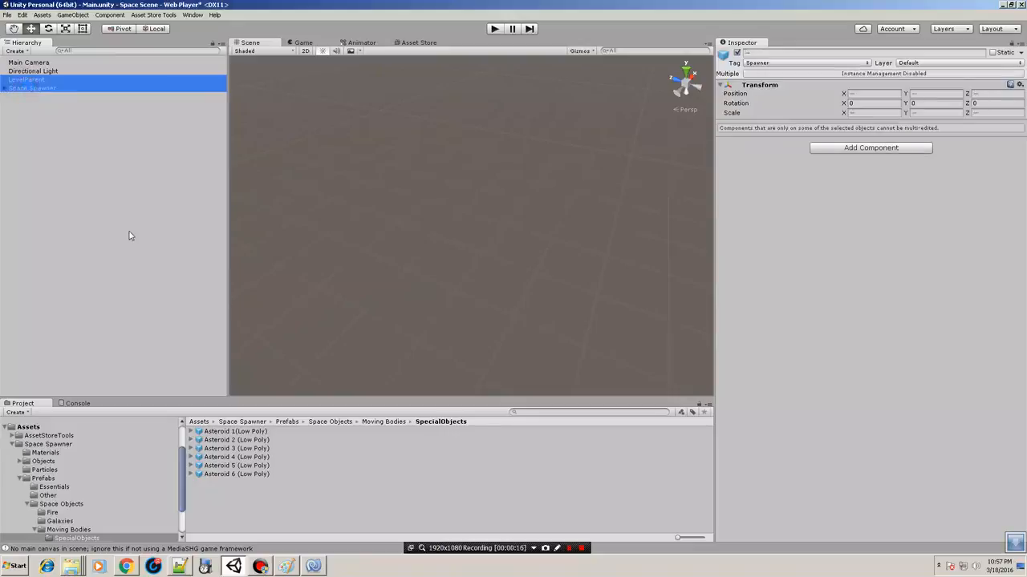
pyautogui.press('Delete')
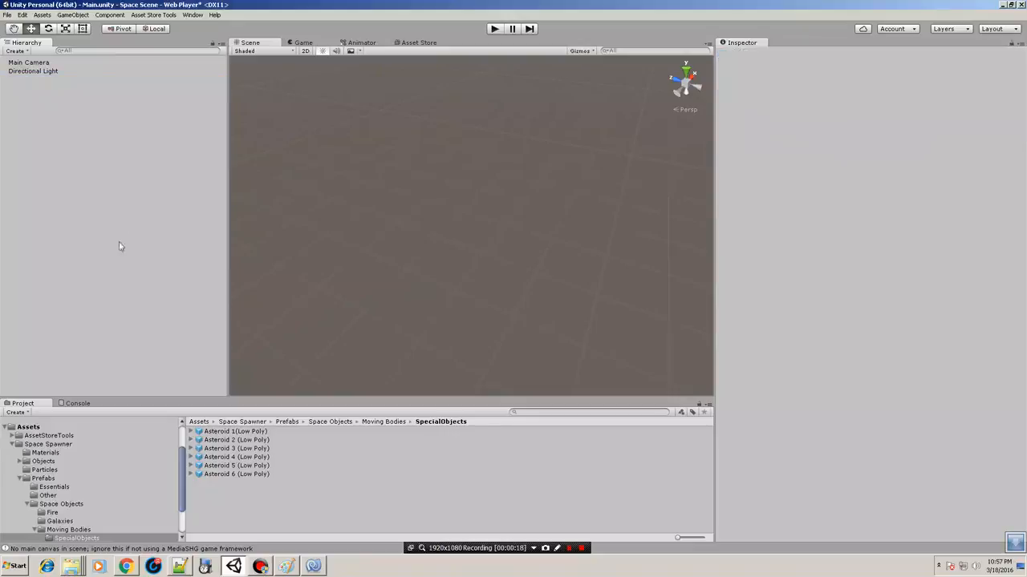
# - Add the LevelParent prefab from Space Spawner's Prefabs > Essentials folder to the scene hierarchy
pyautogui.click(48, 444)
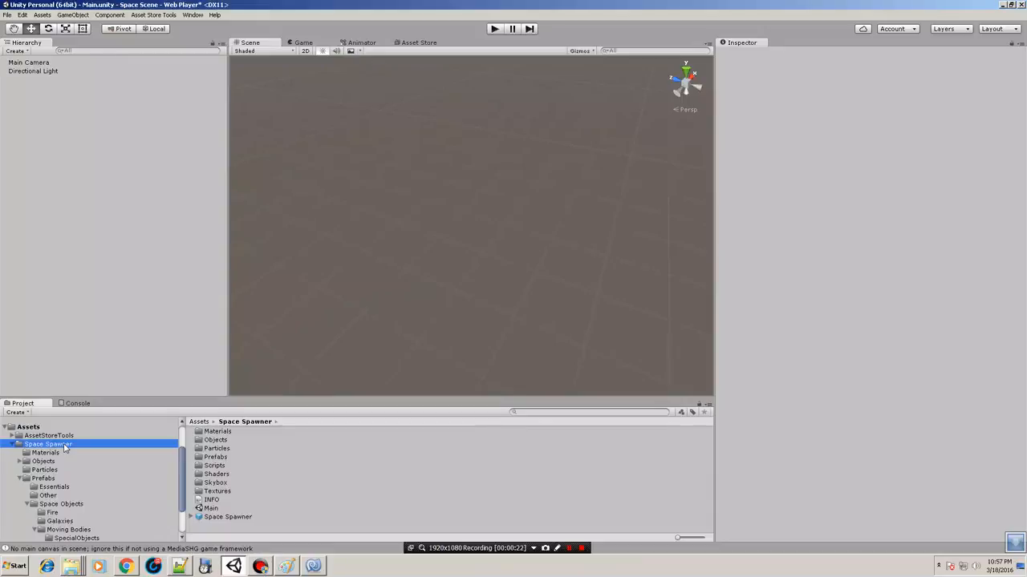
pyautogui.click(56, 487)
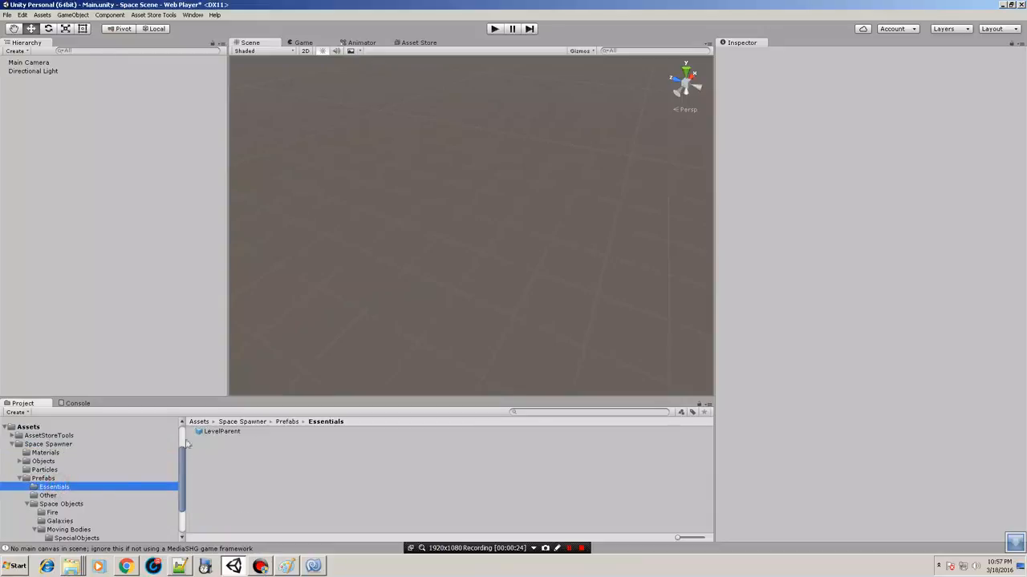
pyautogui.moveTo(211, 434); pyautogui.dragTo(102, 274)
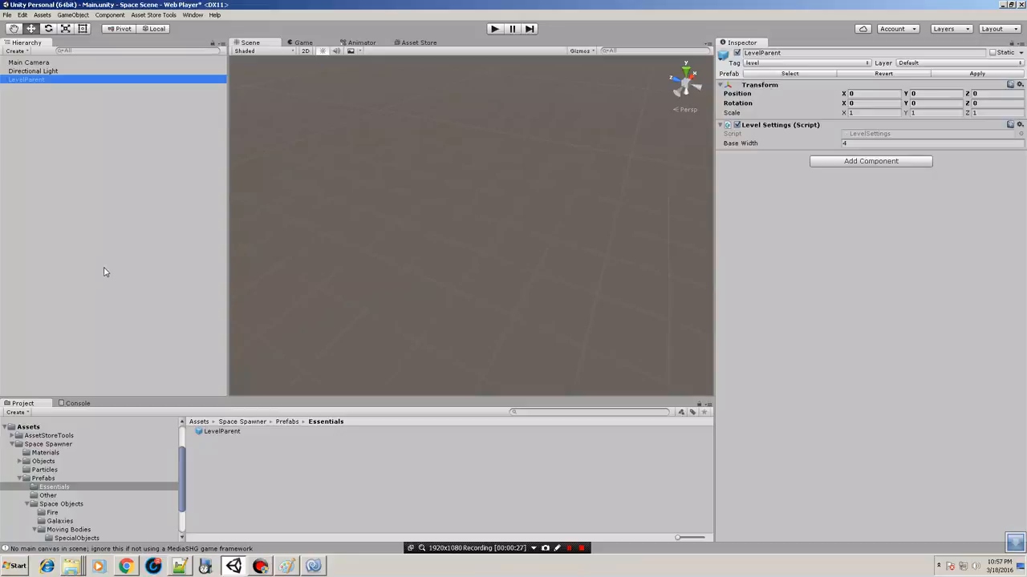
pyautogui.click(103, 273)
# - Check which tag is assigned to the LevelParent object without changing it
pyautogui.click(29, 81)
pyautogui.click(784, 64)
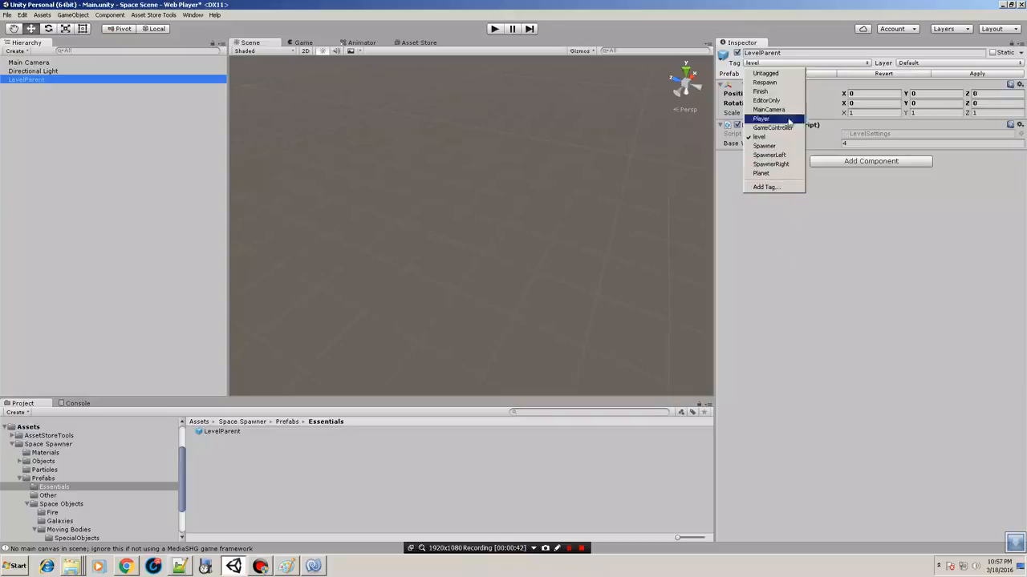
pyautogui.click(808, 285)
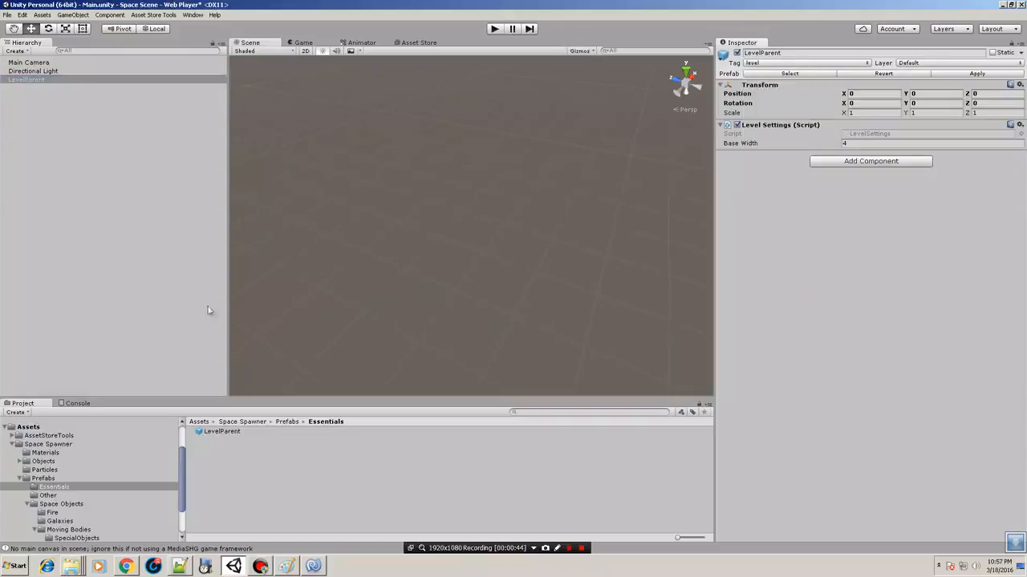
# - Add the Space Spawner prefab from the Space Spawner asset folder to the scene hierarchy
pyautogui.scroll(-3, 113, 481)
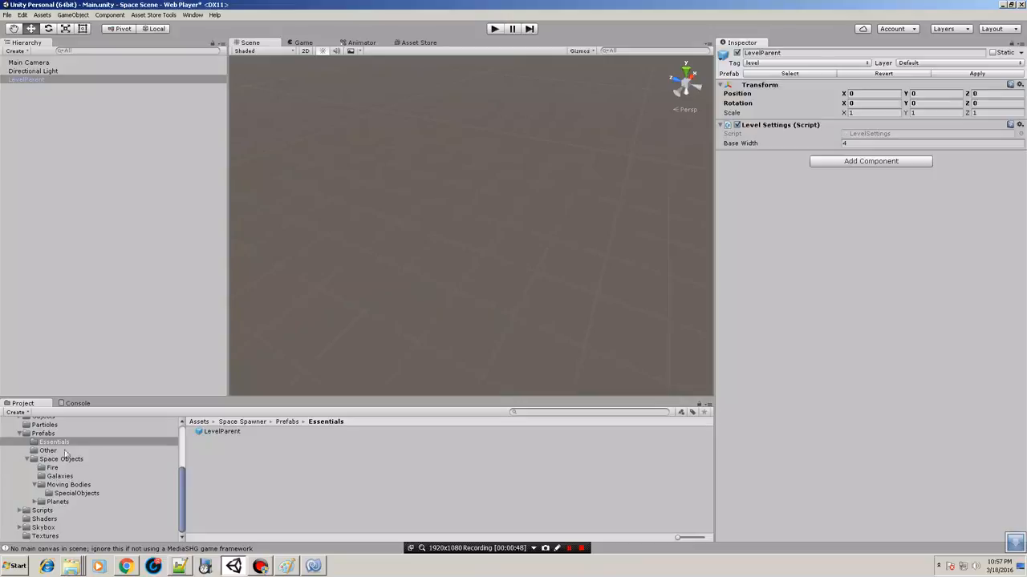
pyautogui.click(33, 459)
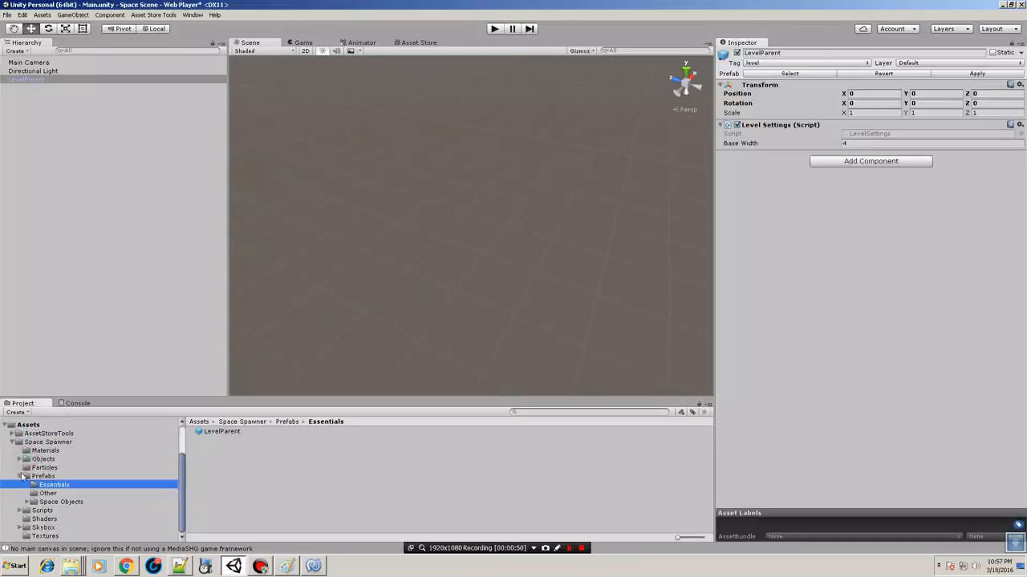
pyautogui.click(20, 476)
pyautogui.click(49, 467)
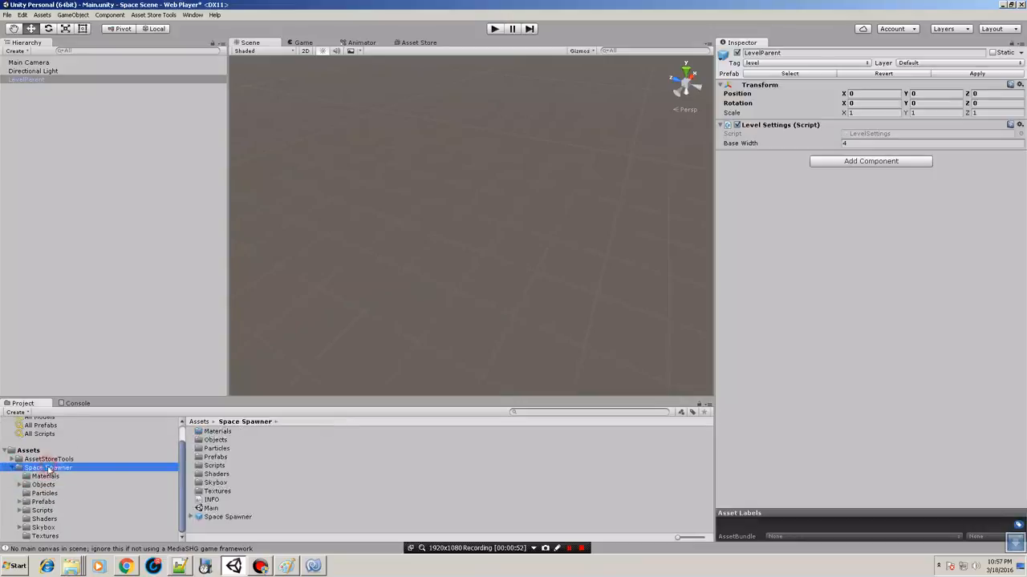
pyautogui.click(223, 517)
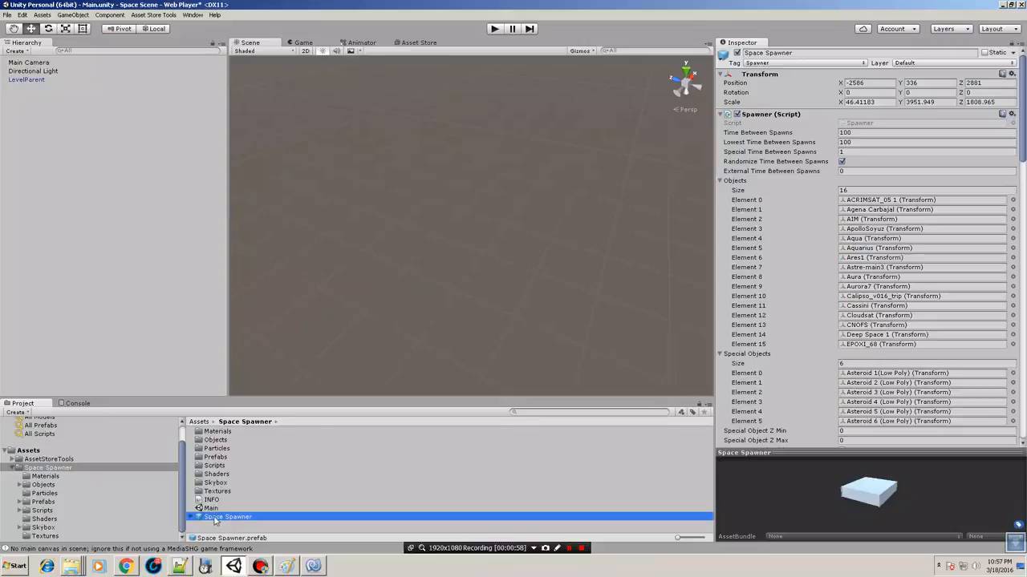
pyautogui.moveTo(215, 519); pyautogui.dragTo(75, 169)
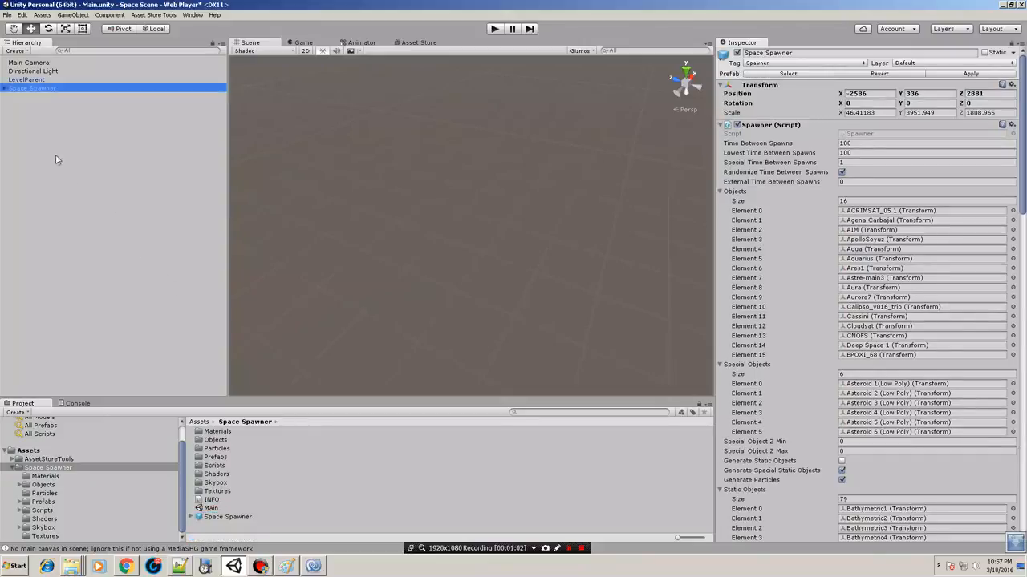
pyautogui.click(107, 167)
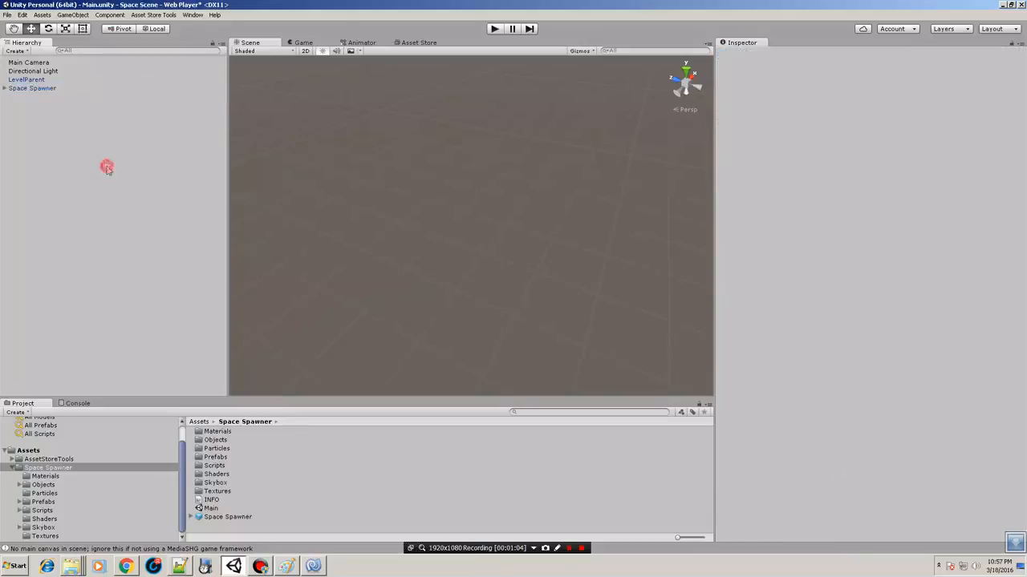
# - Run the scene to preview the spawned space objects, and stop playback
pyautogui.click(495, 30)
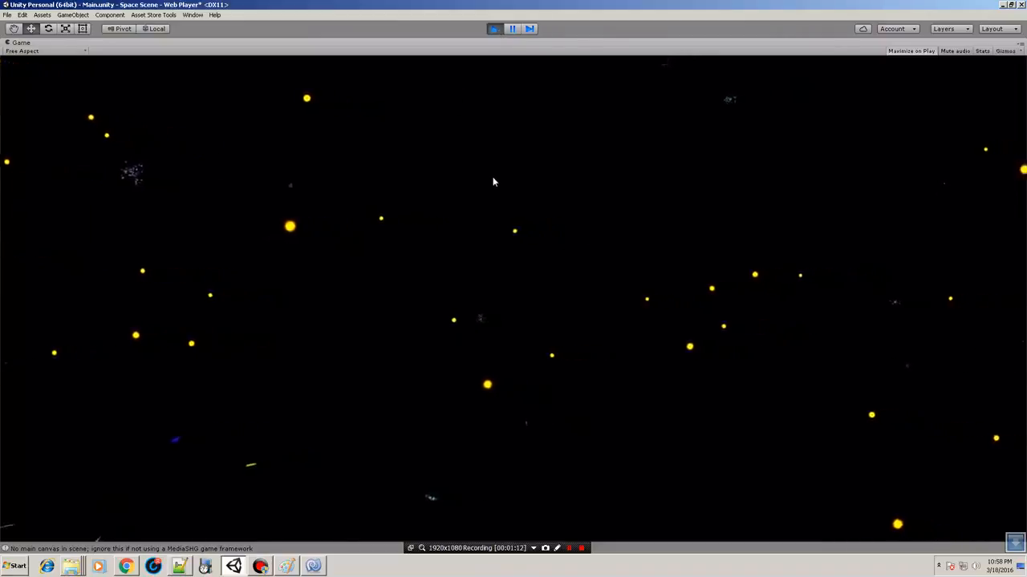
pyautogui.click(497, 30)
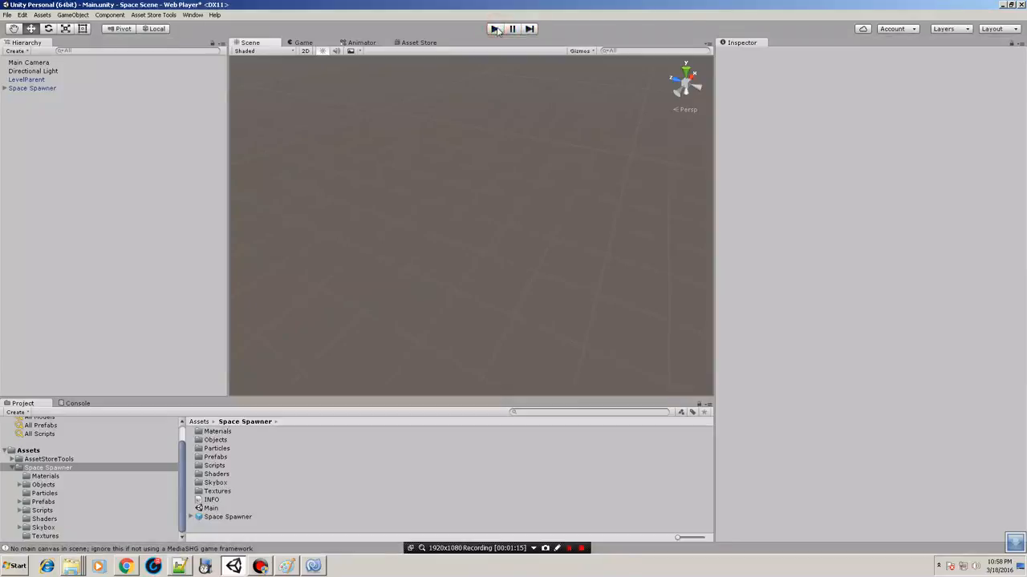
# - Examine the Space Spawner's child objects and the full list of its Spawner script settings
pyautogui.click(9, 89)
pyautogui.click(5, 88)
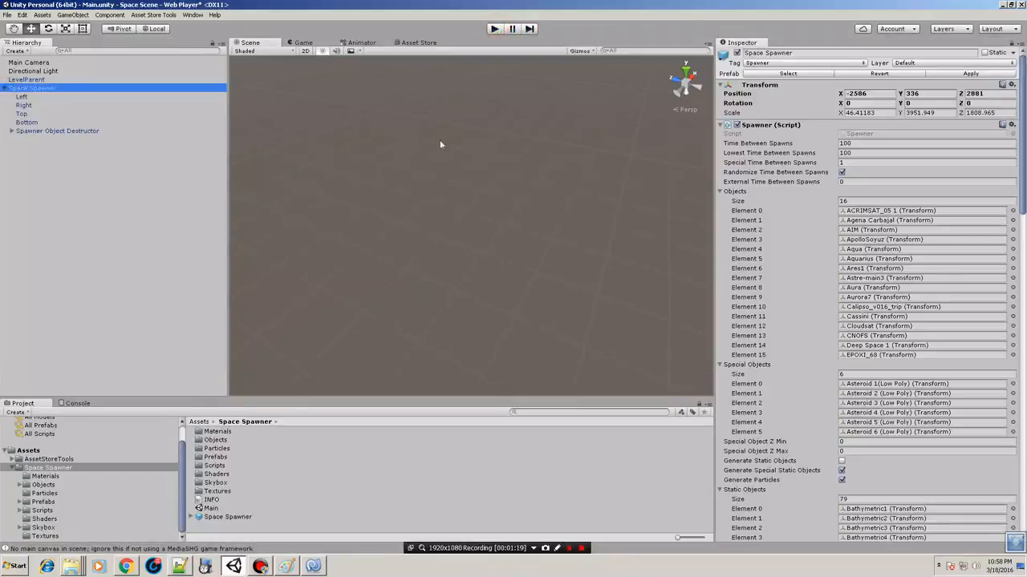
pyautogui.click(5, 88)
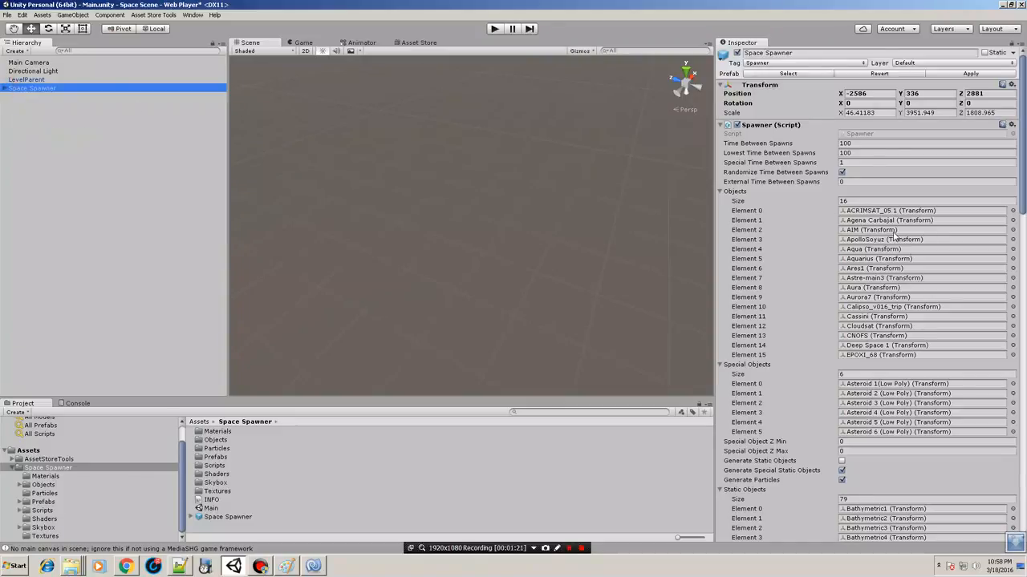
pyautogui.scroll(-20, 911, 201)
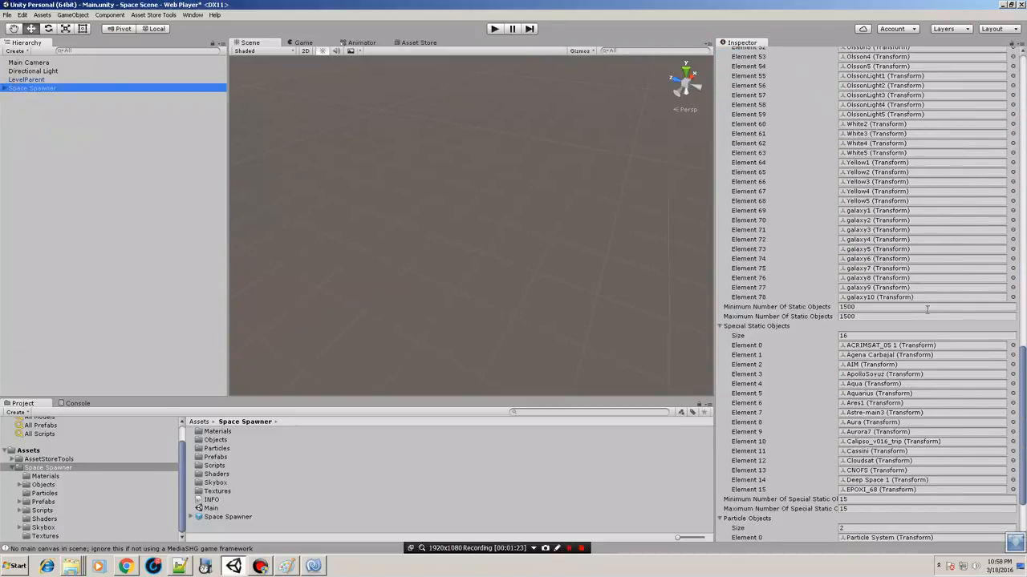
pyautogui.scroll(-3, 927, 309)
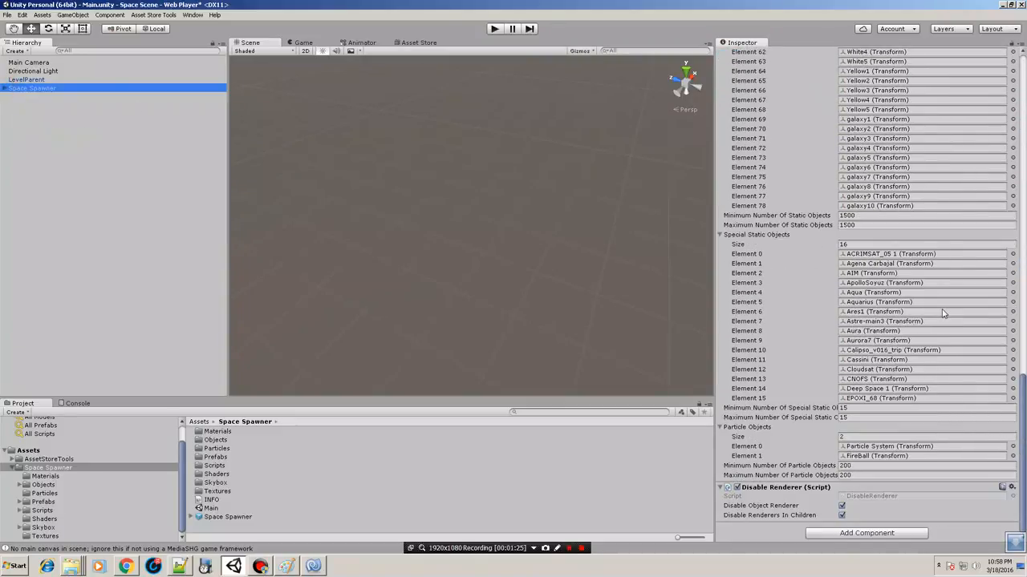
pyautogui.scroll(20, 944, 313)
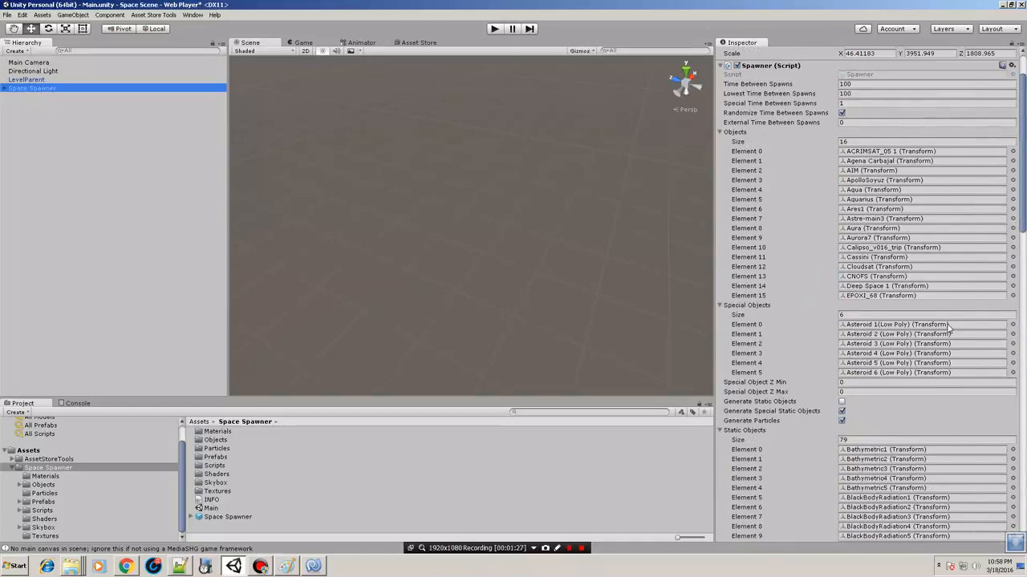
pyautogui.scroll(3, 947, 326)
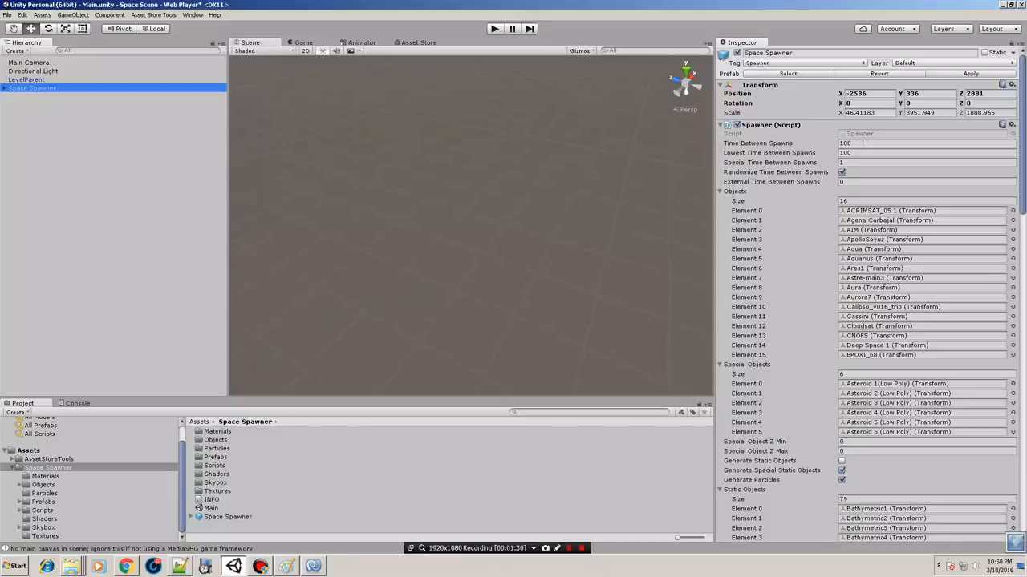
# - Examine the Time Between Spawns setting and locate several prefabs of the spawner's Objects list in the project
pyautogui.click(862, 143)
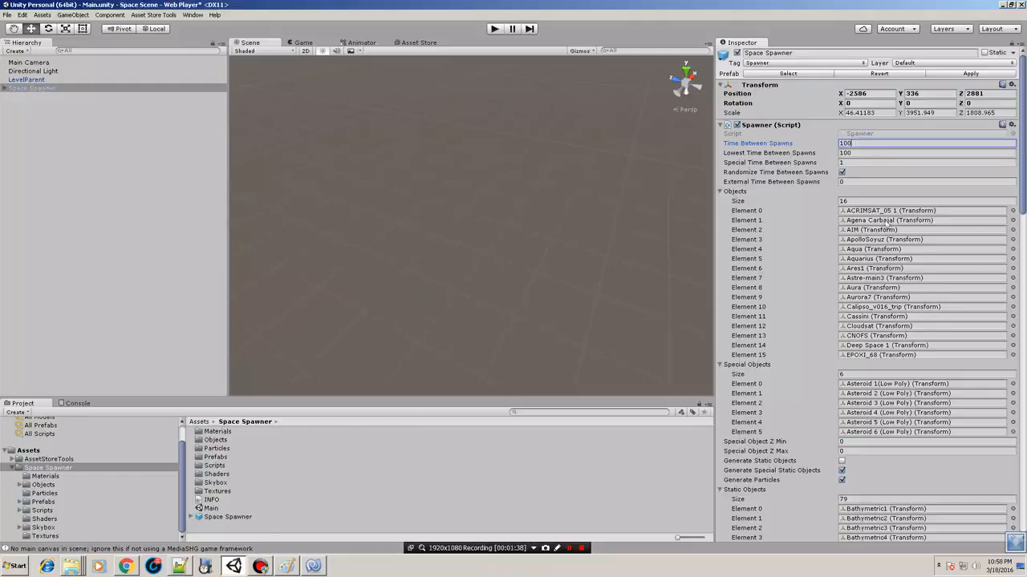
pyautogui.click(883, 211)
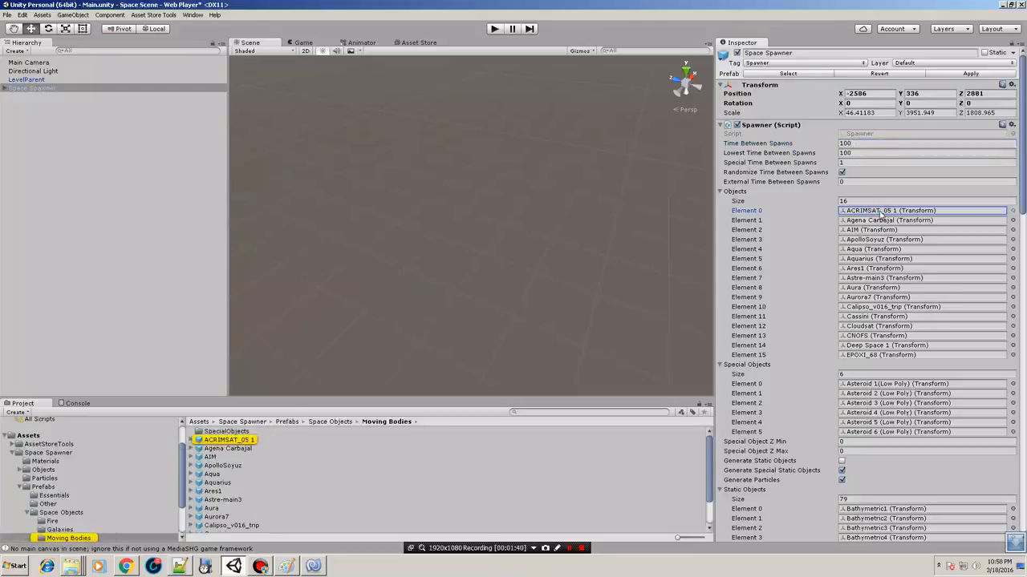
pyautogui.click(863, 355)
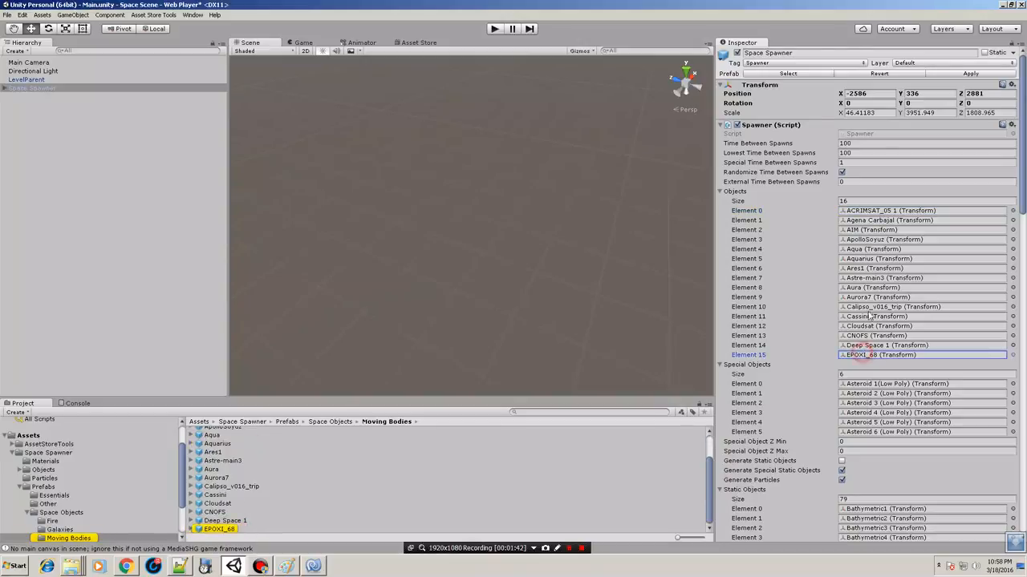
pyautogui.click(874, 288)
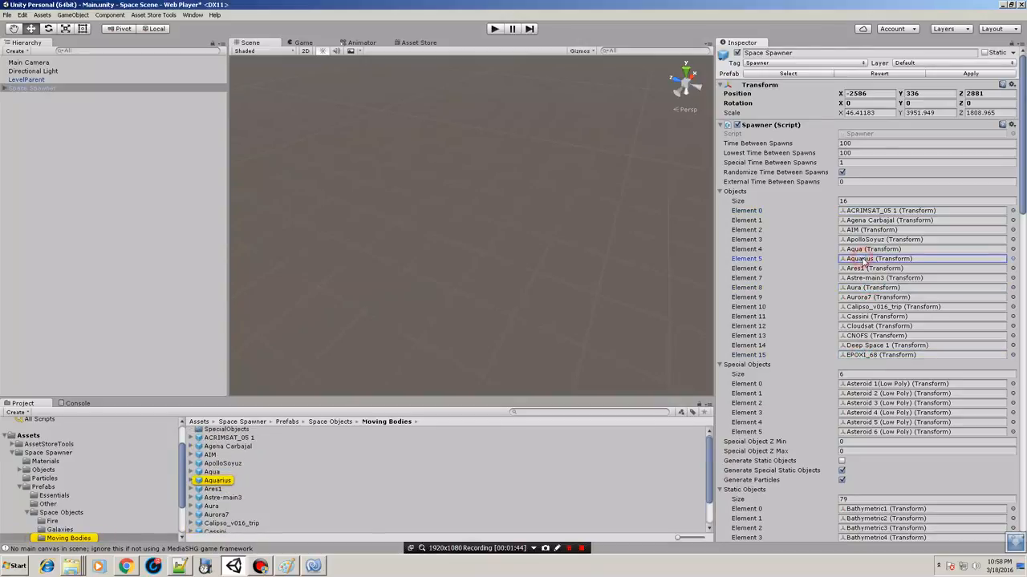
pyautogui.click(868, 307)
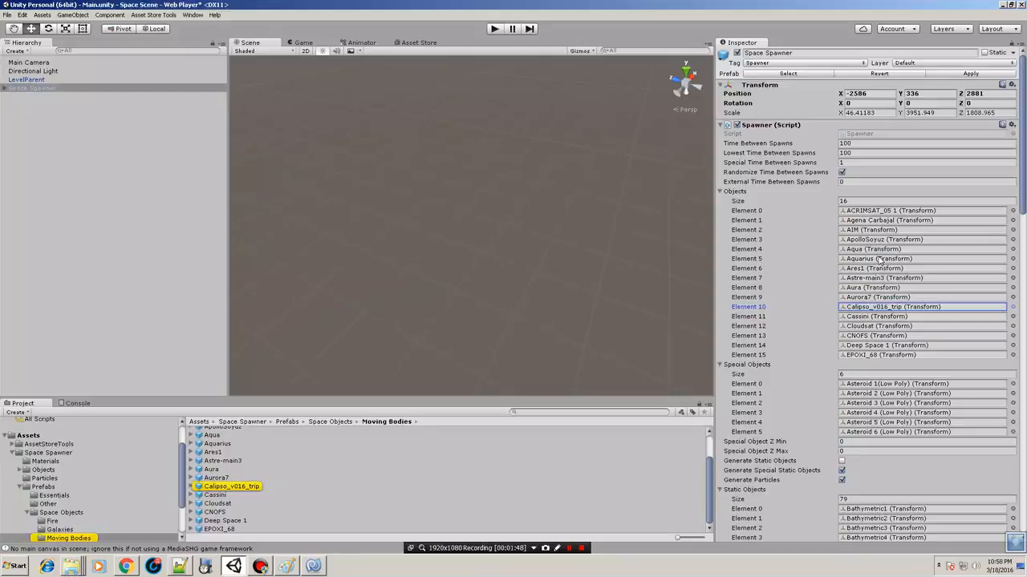
pyautogui.click(878, 259)
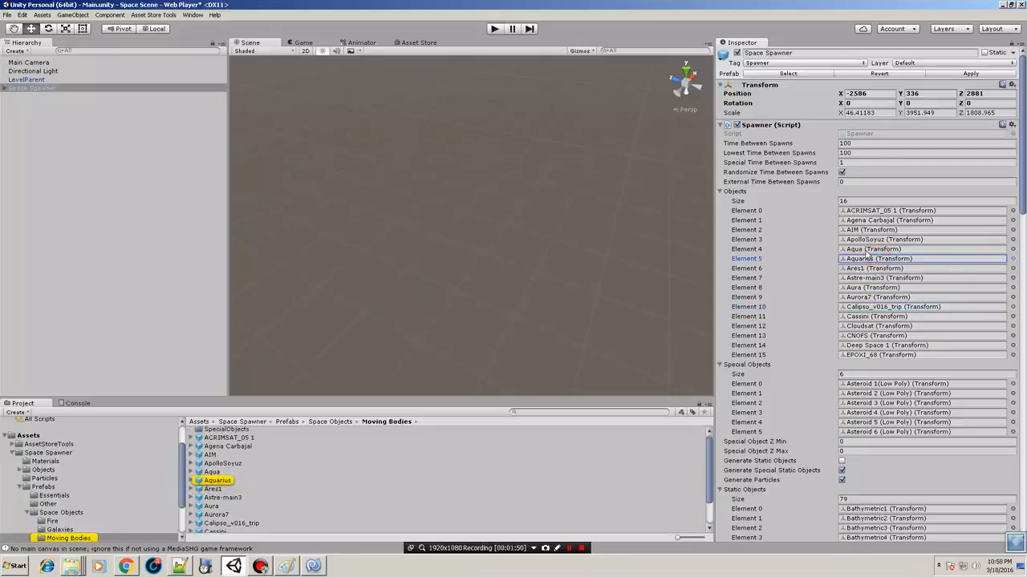
# - Examine the Lowest and Special Time Between Spawns settings and locate the Special Objects asteroids and regular Objects prefabs they govern
pyautogui.click(886, 154)
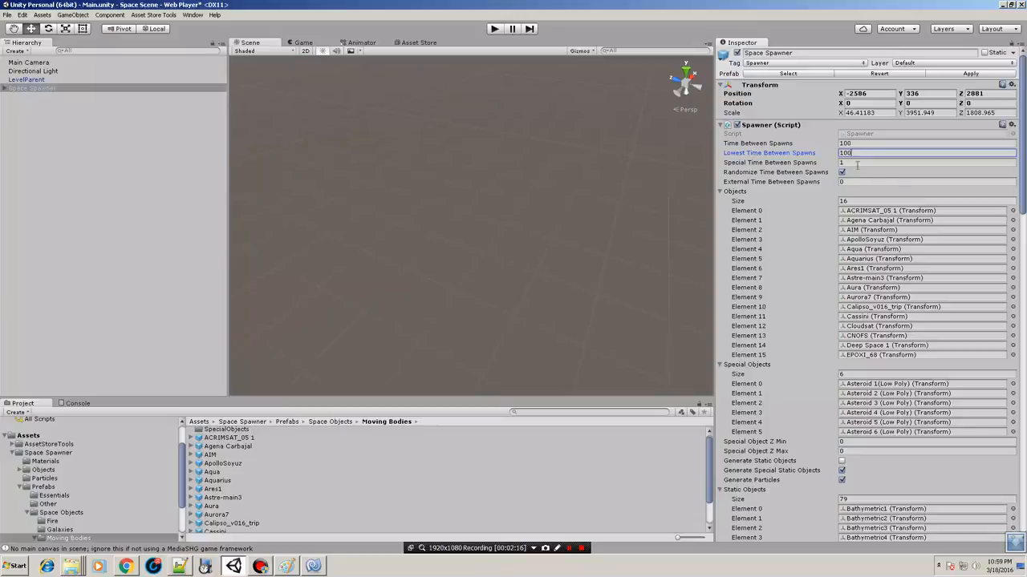
pyautogui.click(857, 164)
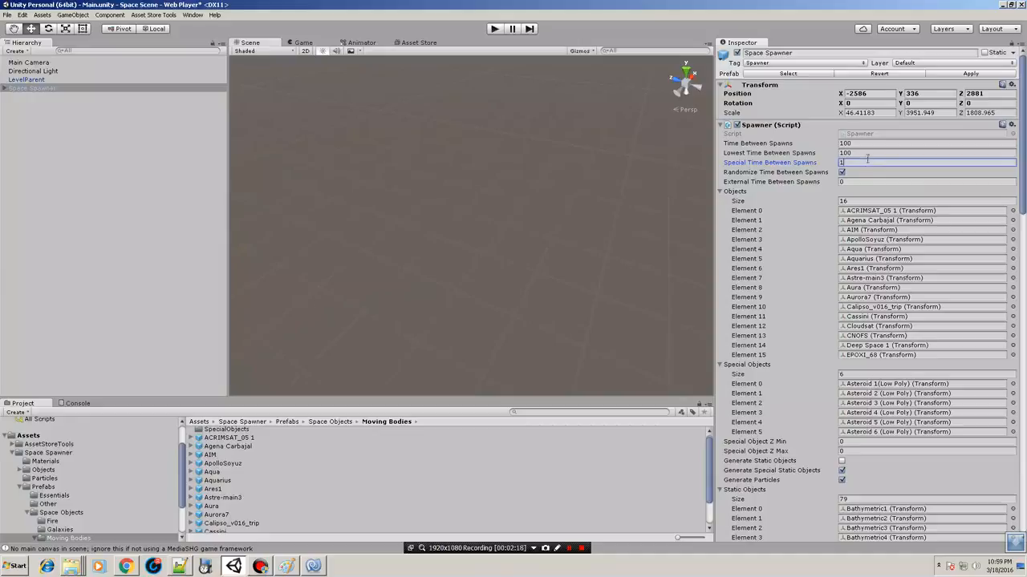
pyautogui.click(900, 384)
pyautogui.click(902, 413)
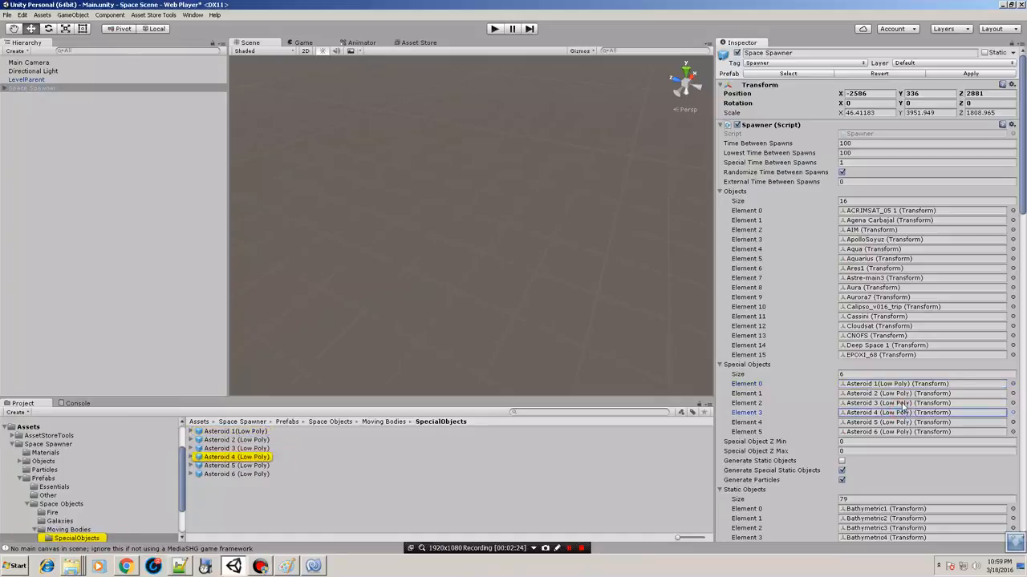
pyautogui.click(859, 163)
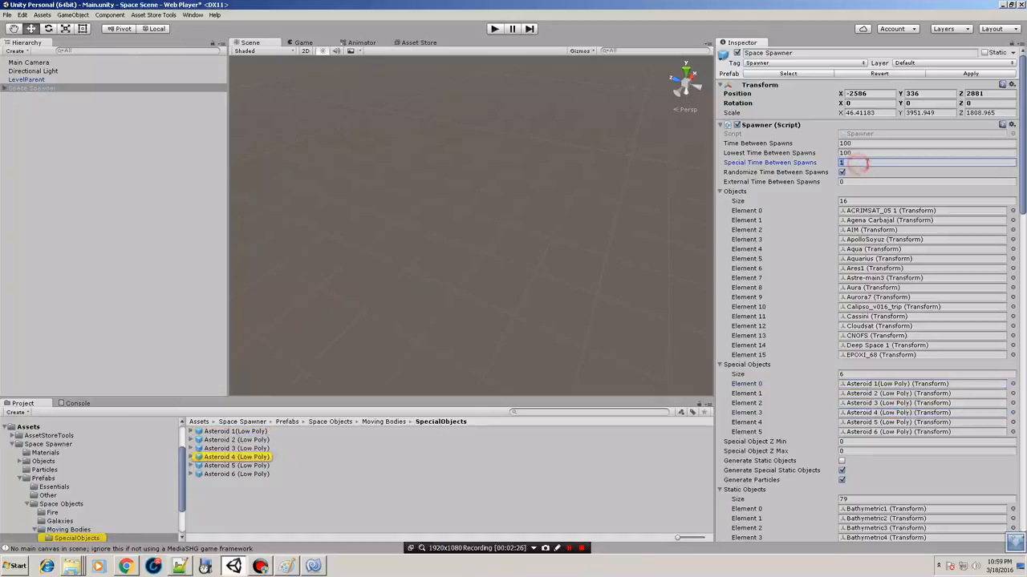
pyautogui.click(898, 384)
pyautogui.click(894, 412)
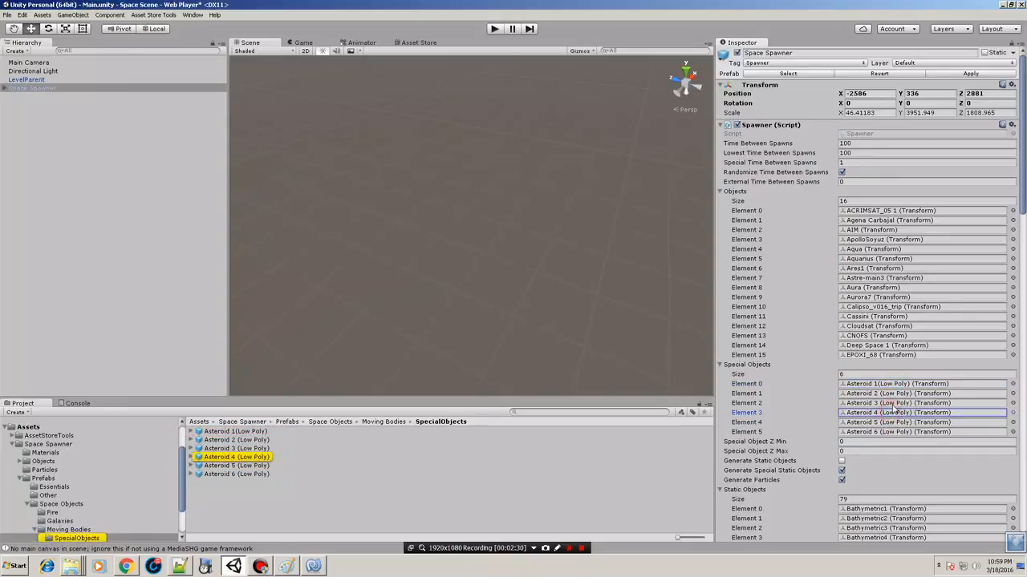
pyautogui.click(892, 393)
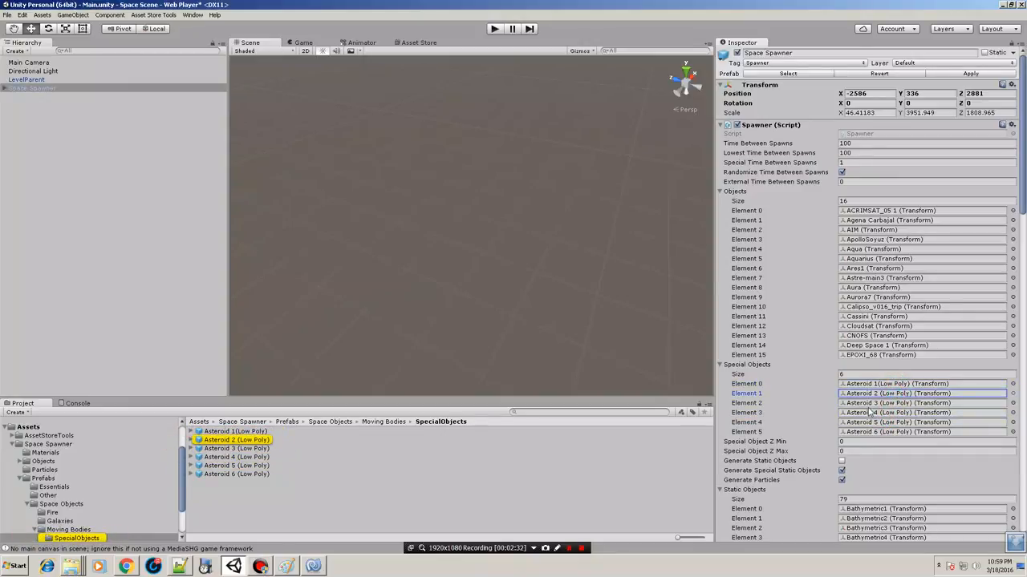
pyautogui.click(878, 384)
pyautogui.click(882, 412)
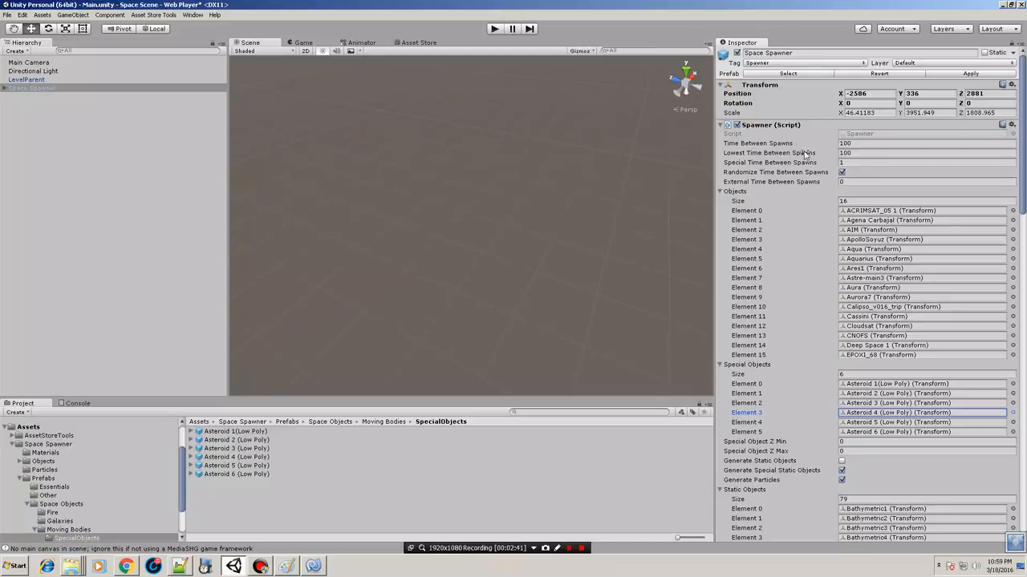
pyautogui.click(883, 233)
pyautogui.click(887, 278)
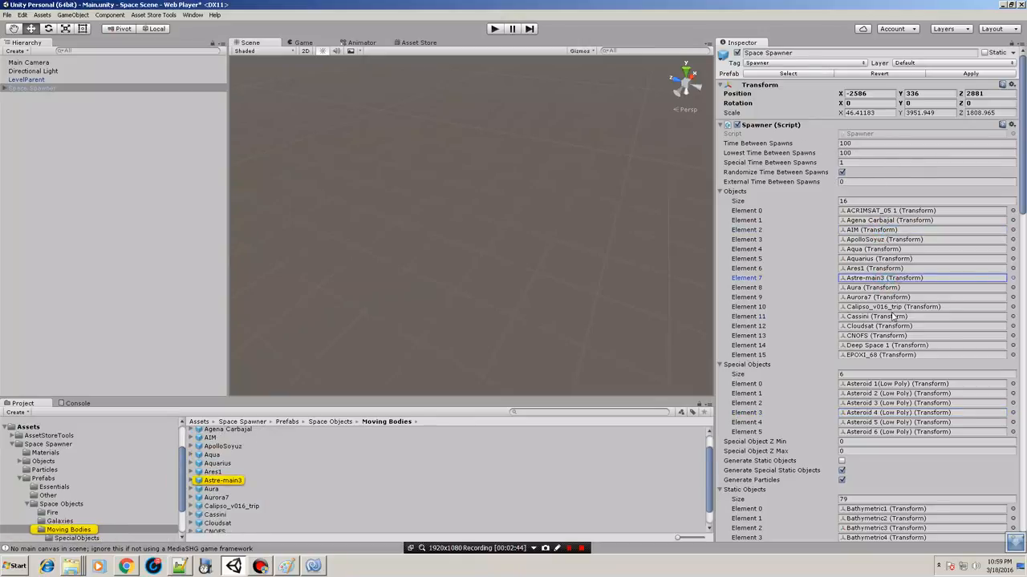
# - Locate the Cassini and ApolloSoyuz prefabs of the Objects list in the project, and examine the Special Object Z Min setting
pyautogui.click(892, 317)
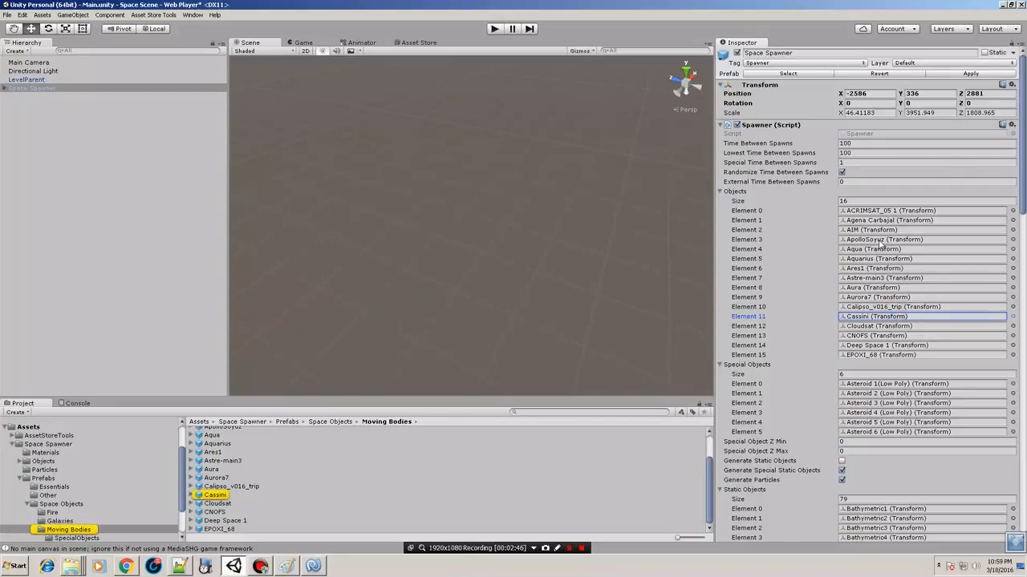
pyautogui.click(881, 240)
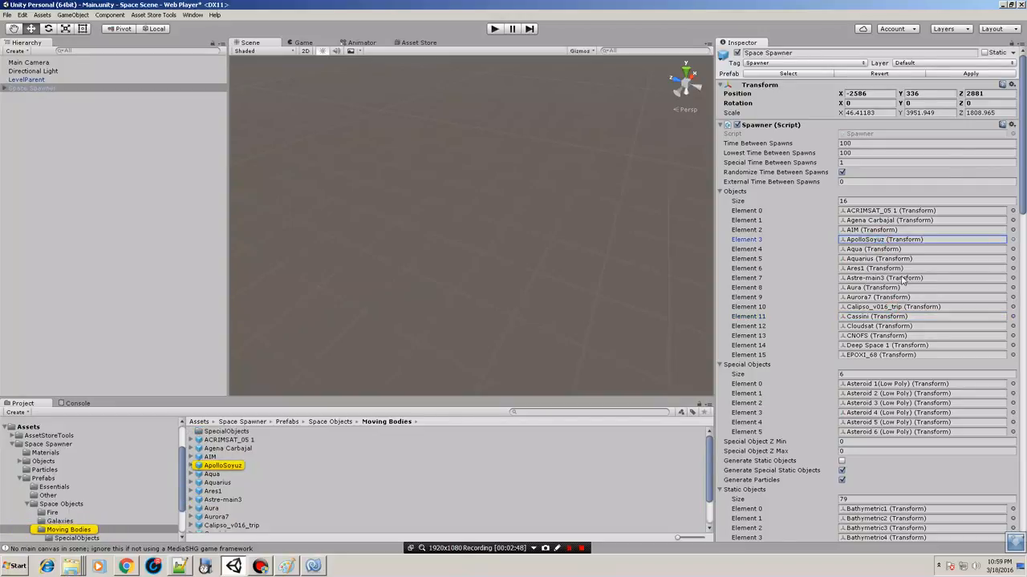
pyautogui.scroll(-4, 903, 289)
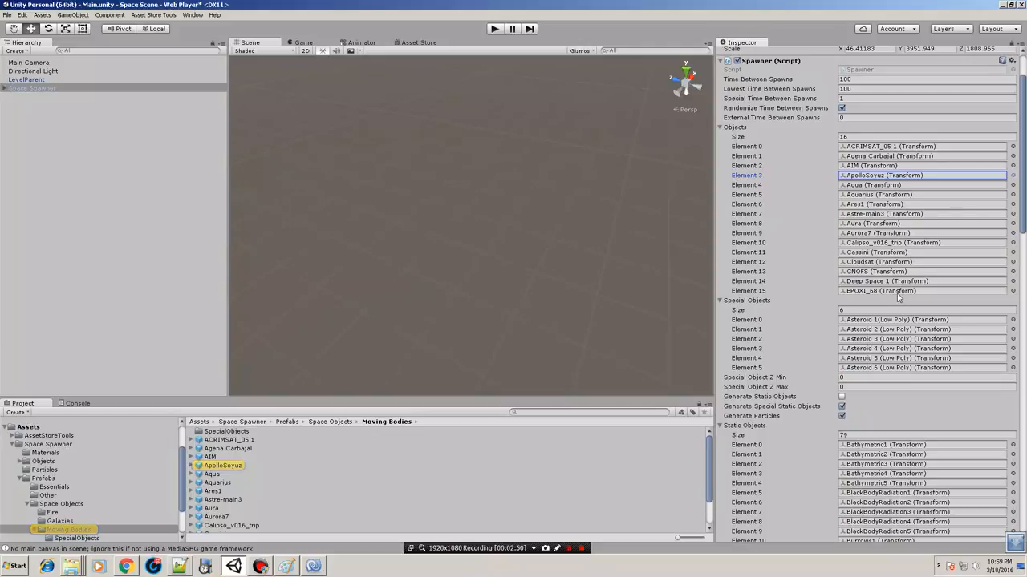
pyautogui.scroll(-4, 899, 265)
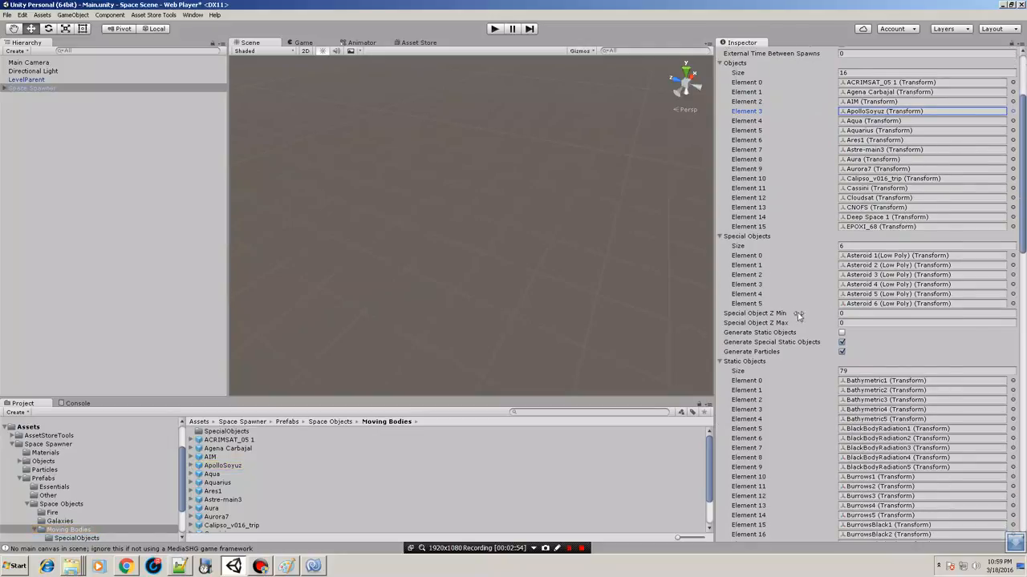
pyautogui.click(858, 315)
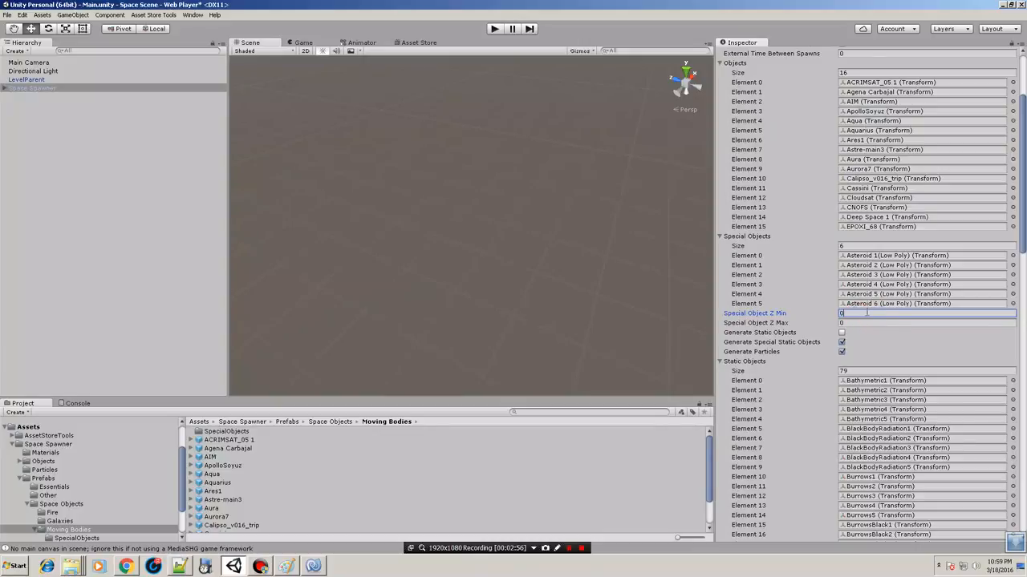
pyautogui.scroll(4, 877, 306)
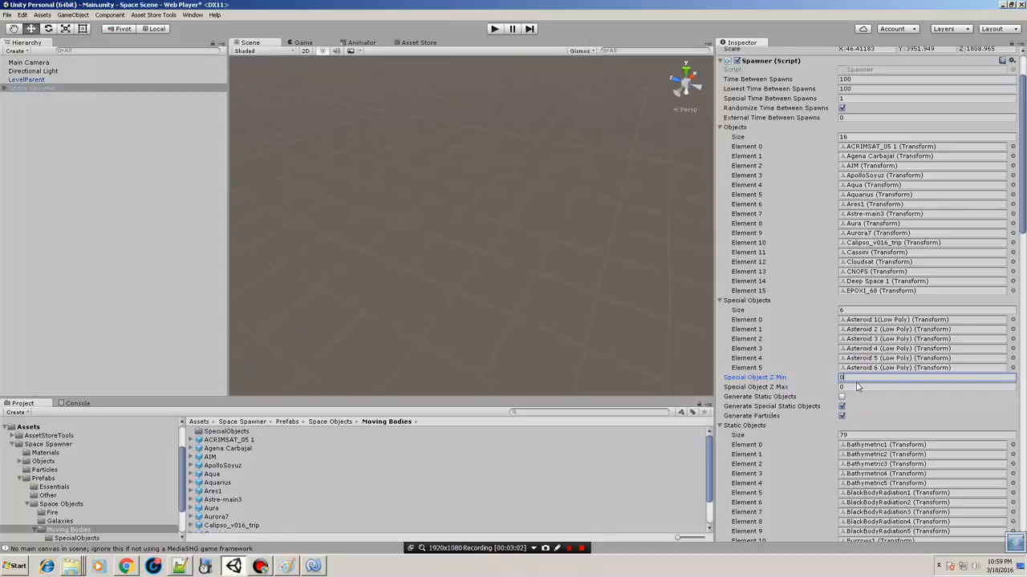
pyautogui.scroll(-2, 882, 383)
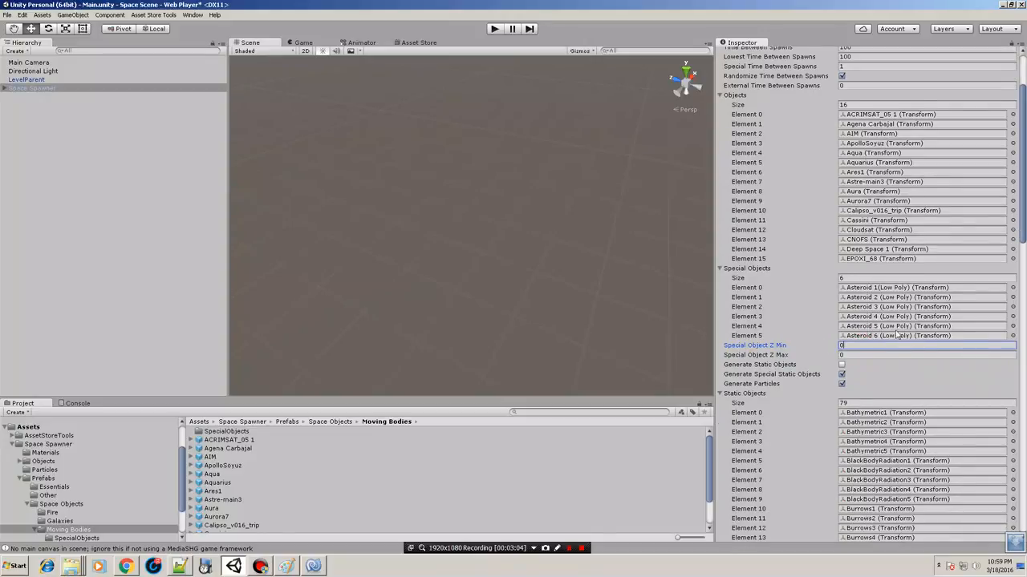
pyautogui.scroll(-2, 891, 303)
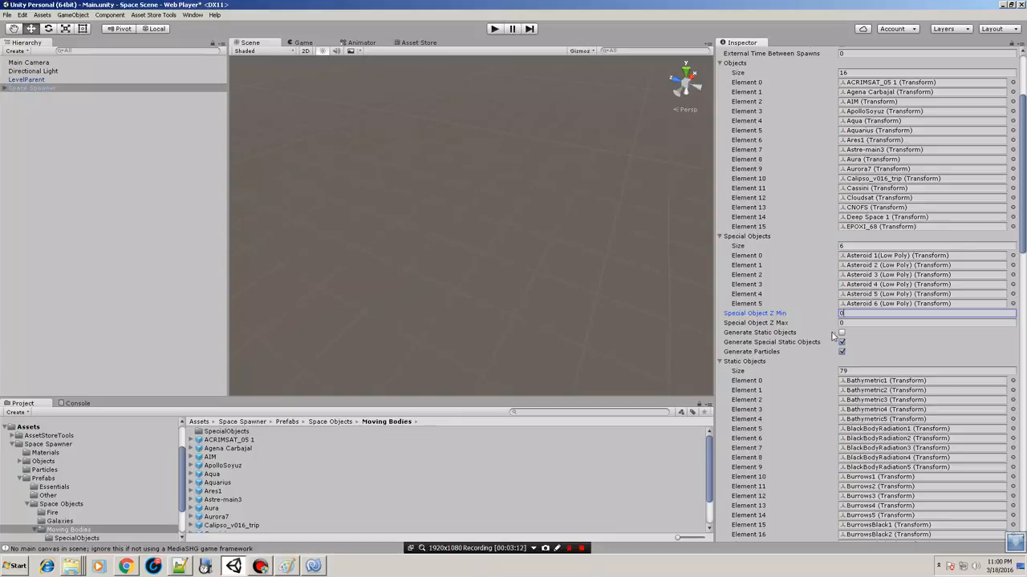
# - Turn on Generate Static Objects in the Spawner script and apply the change to the Space Spawner prefab
pyautogui.scroll(-3, 894, 337)
pyautogui.scroll(-10, 914, 365)
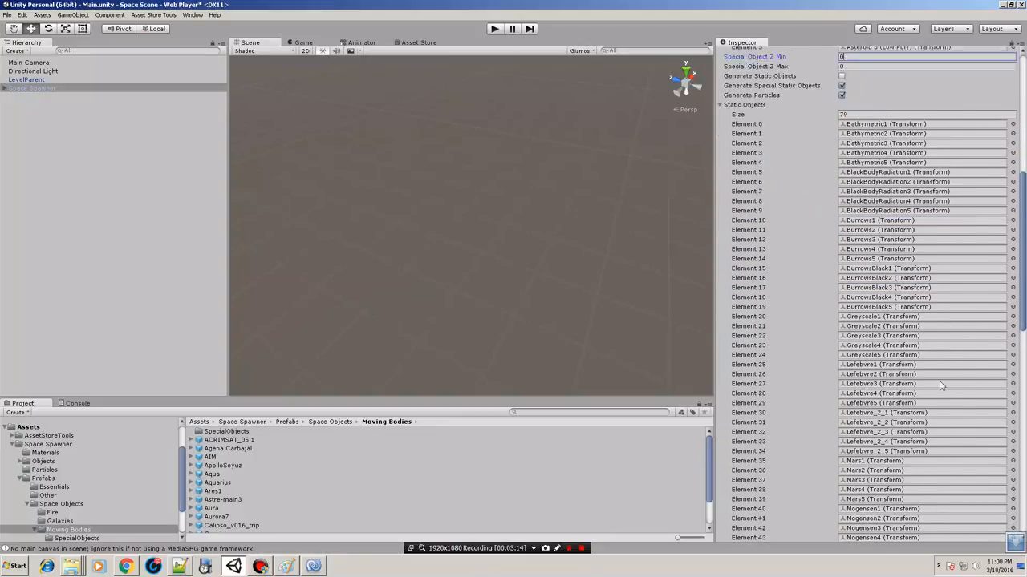
pyautogui.scroll(-9, 890, 240)
pyautogui.scroll(-10, 901, 252)
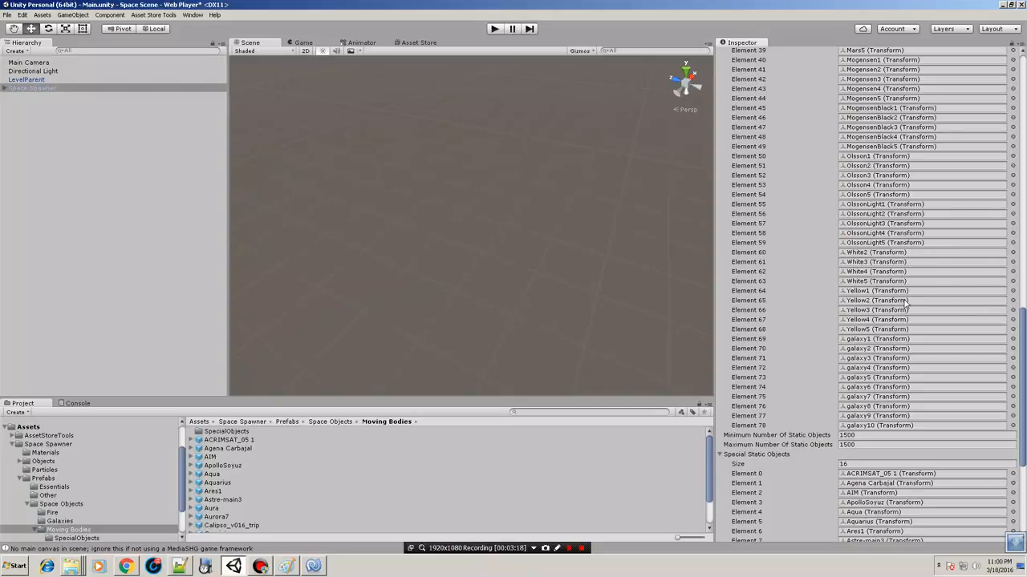
pyautogui.scroll(20, 904, 297)
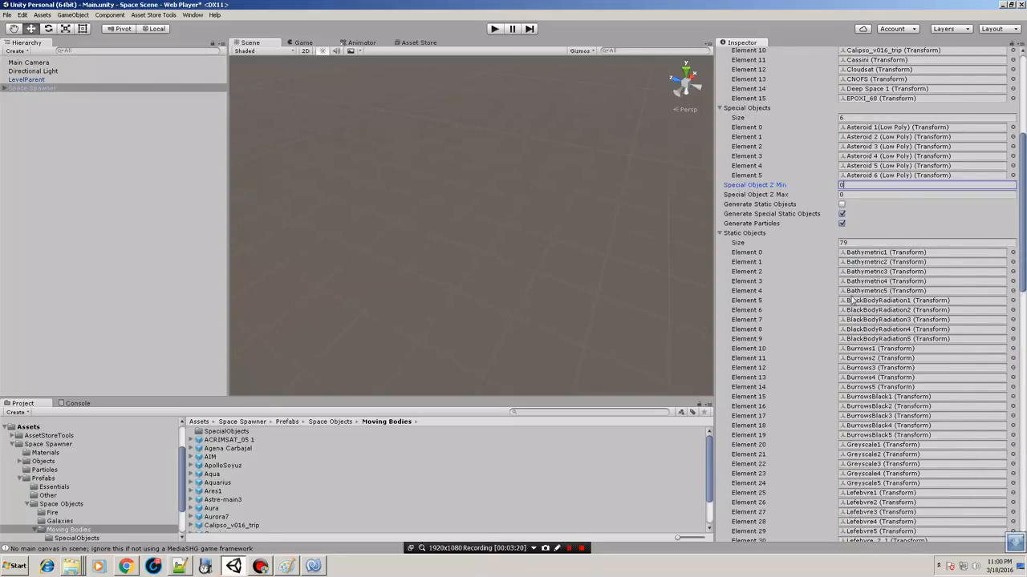
pyautogui.click(841, 204)
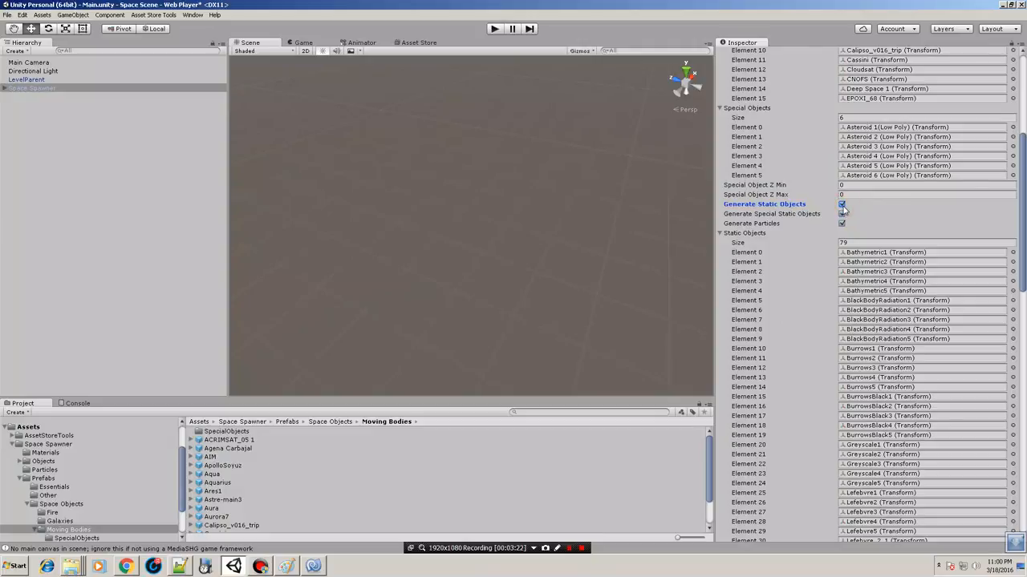
pyautogui.scroll(8, 844, 211)
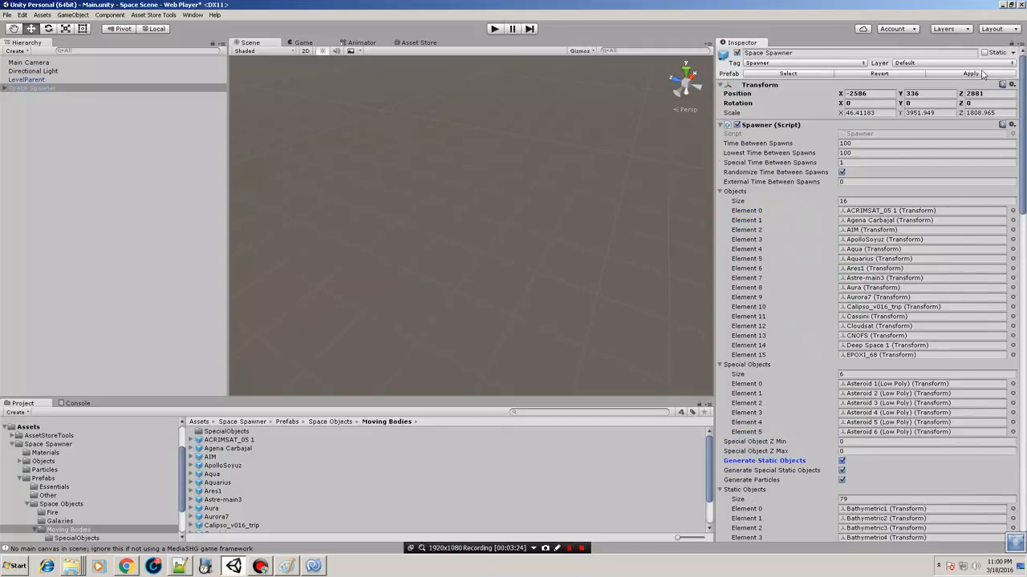
pyautogui.click(977, 74)
# - Examine the full Static Objects list and the Minimum and Maximum Number Of Static Objects settings
pyautogui.scroll(-7, 881, 450)
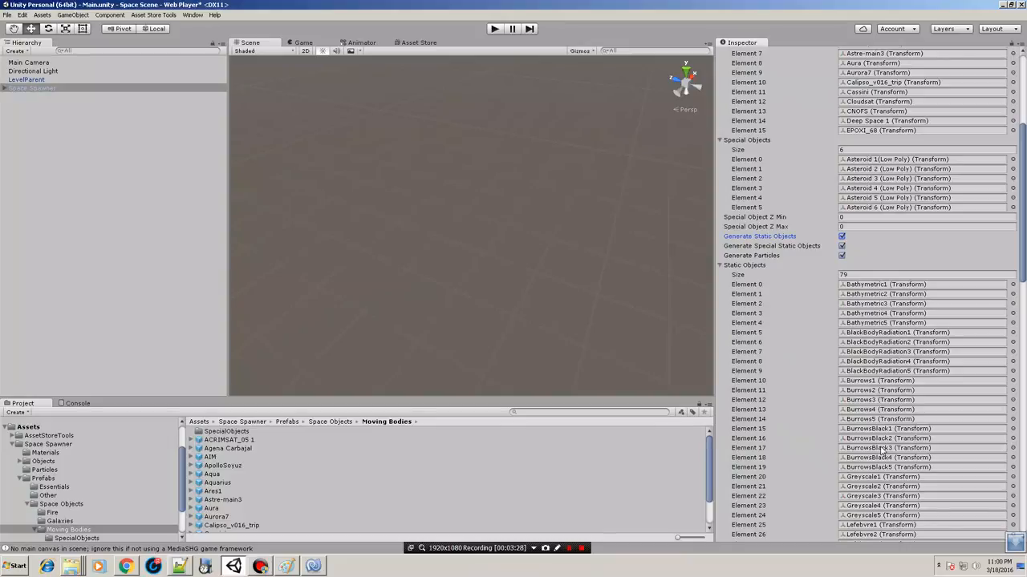
pyautogui.scroll(-5, 895, 403)
pyautogui.scroll(-6, 898, 384)
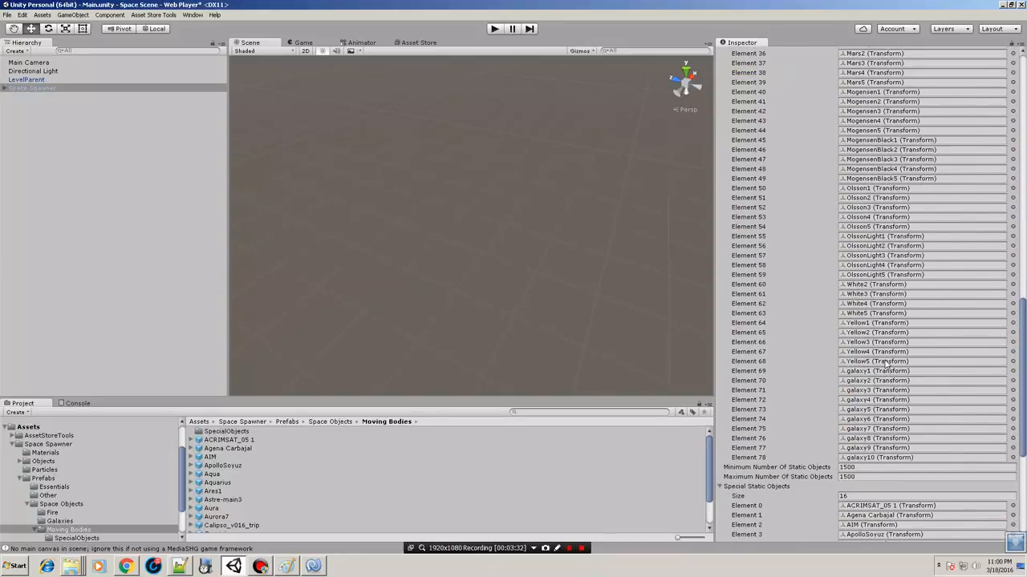
pyautogui.scroll(8, 886, 367)
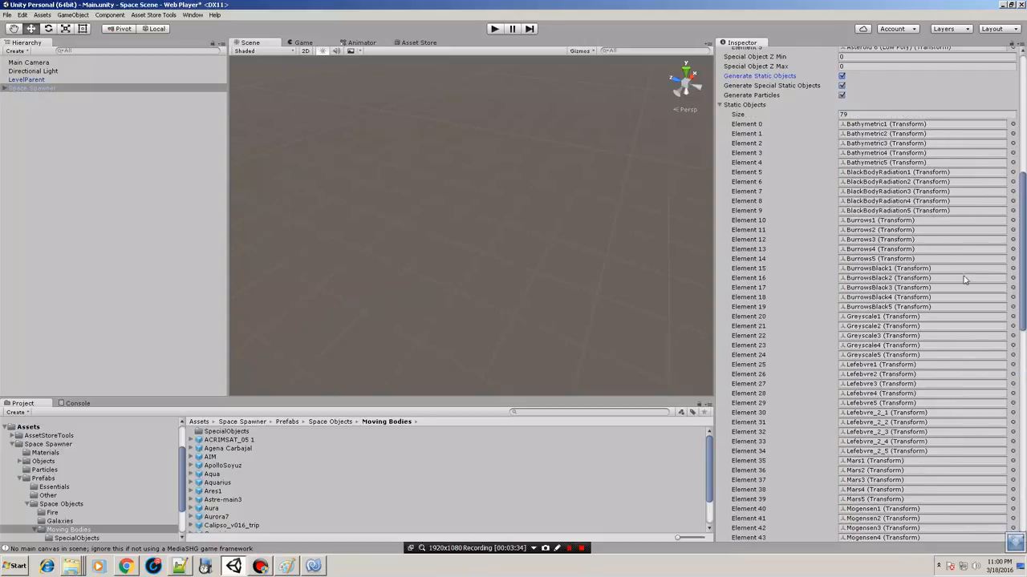
pyautogui.scroll(-7, 866, 333)
pyautogui.scroll(-3, 869, 330)
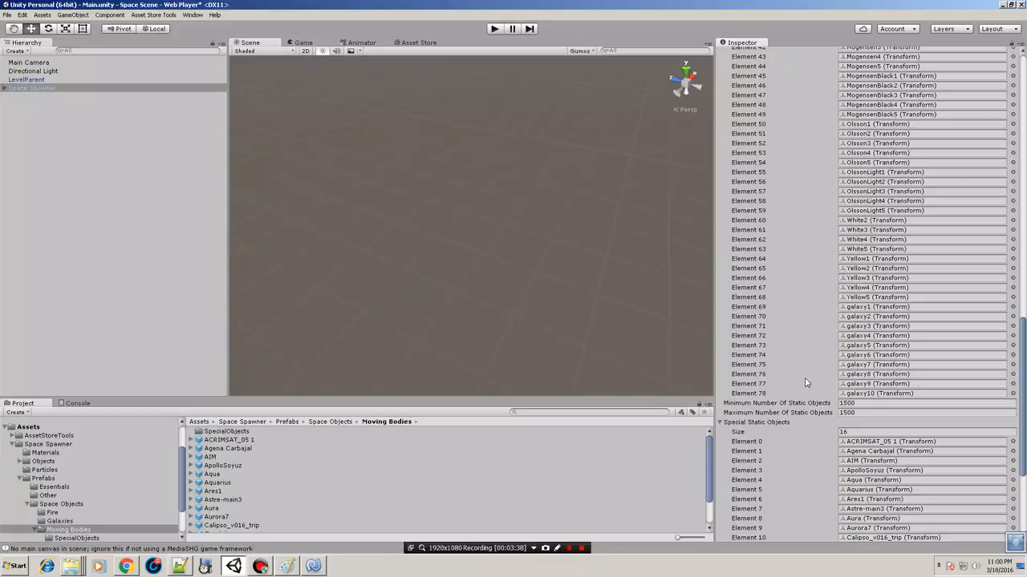
pyautogui.click(866, 402)
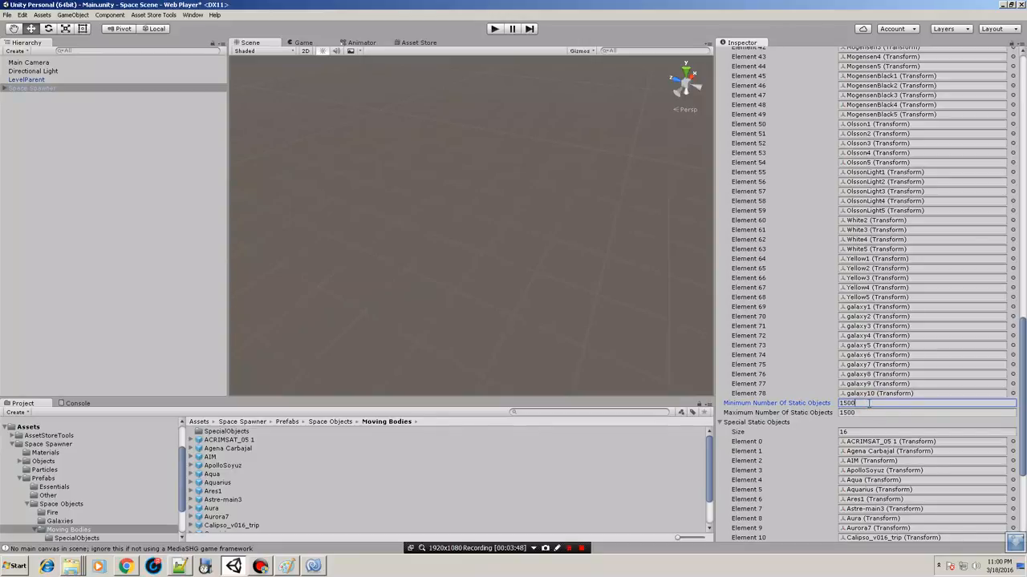
pyautogui.moveTo(868, 403); pyautogui.dragTo(835, 407)
pyautogui.click(866, 403)
pyautogui.click(865, 412)
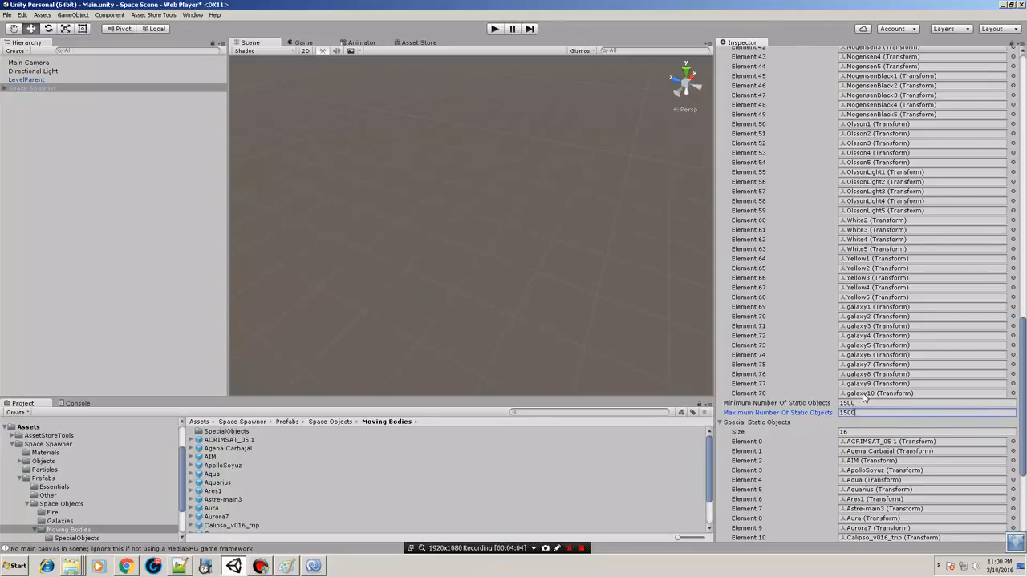
pyautogui.doubleClick(863, 413)
pyautogui.click(863, 402)
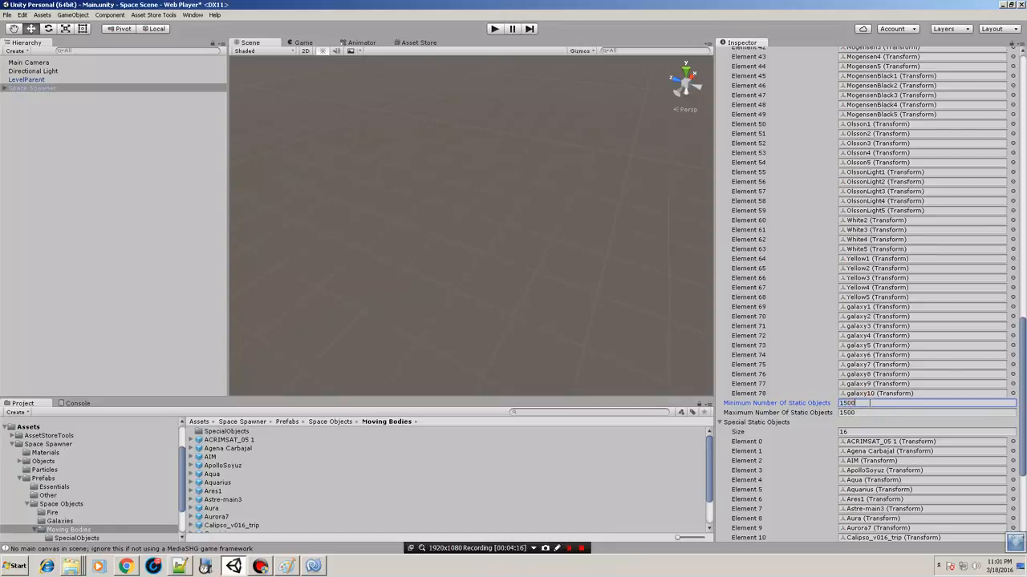
# - Review the static object settings and locate the ACRIMSAT_05 1 and Aqua prefabs of the Special Static Objects list
pyautogui.scroll(6, 904, 395)
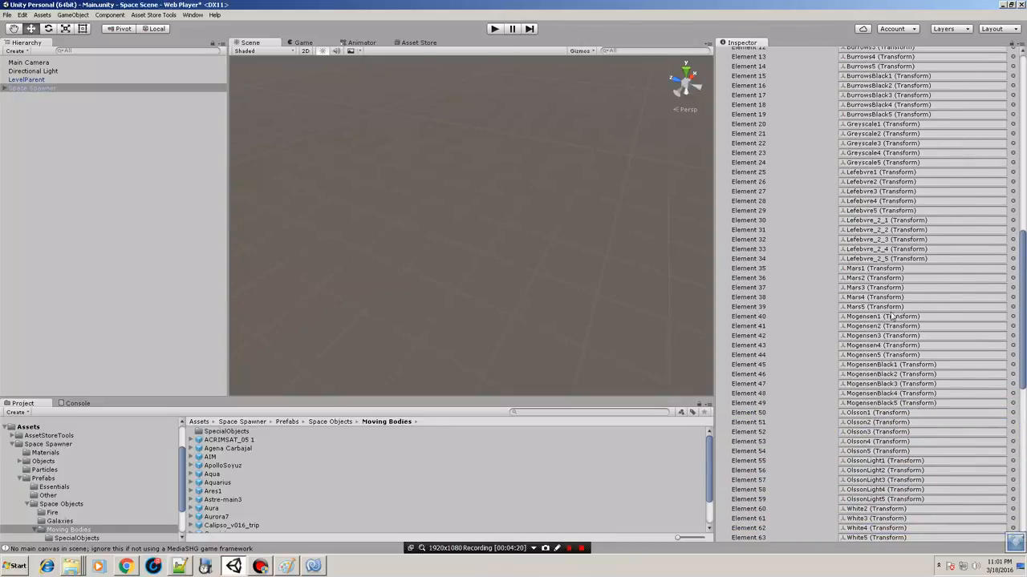
pyautogui.scroll(6, 892, 316)
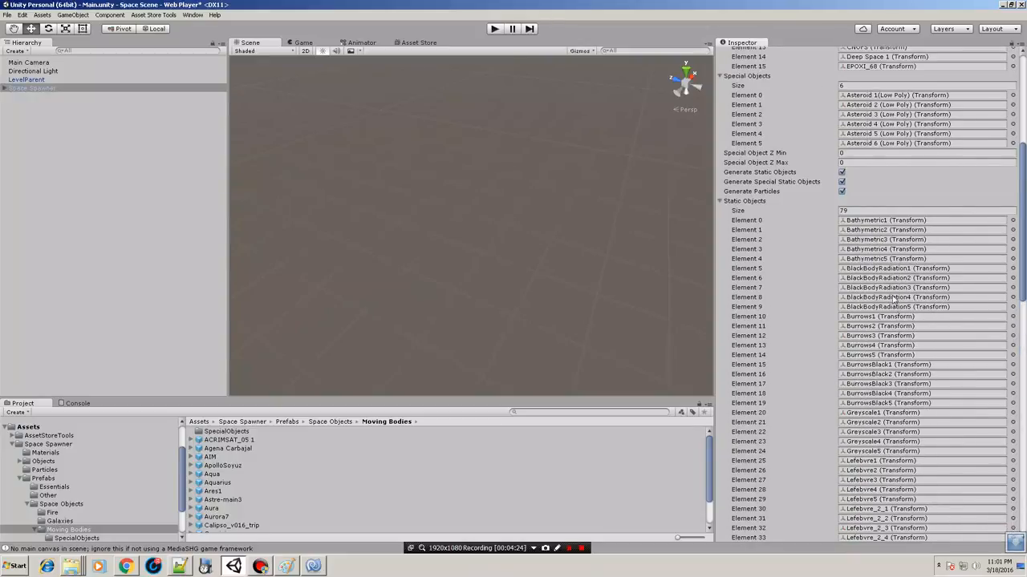
pyautogui.scroll(6, 905, 304)
pyautogui.scroll(-4, 935, 315)
pyautogui.scroll(-20, 940, 319)
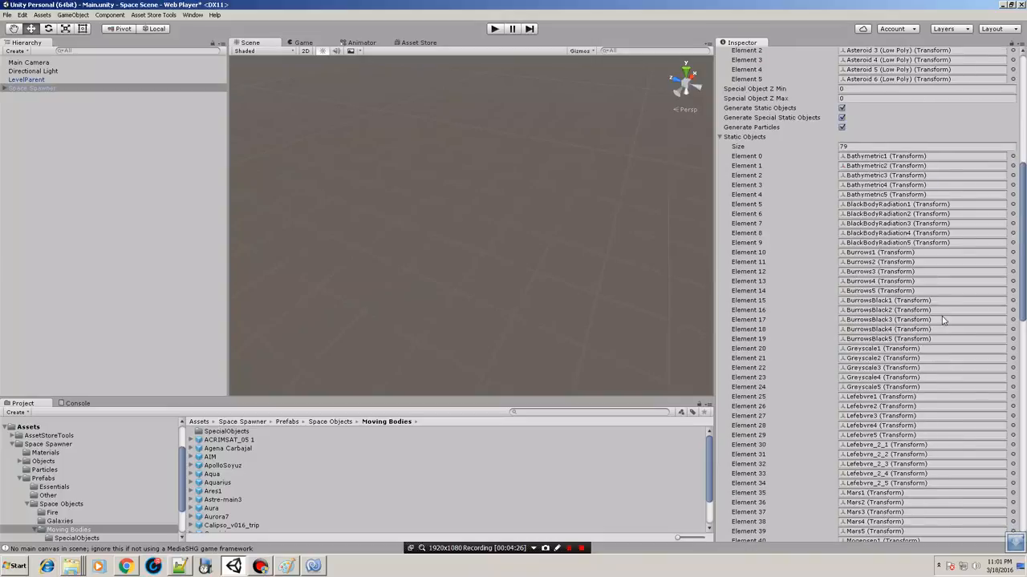
pyautogui.scroll(-2, 949, 321)
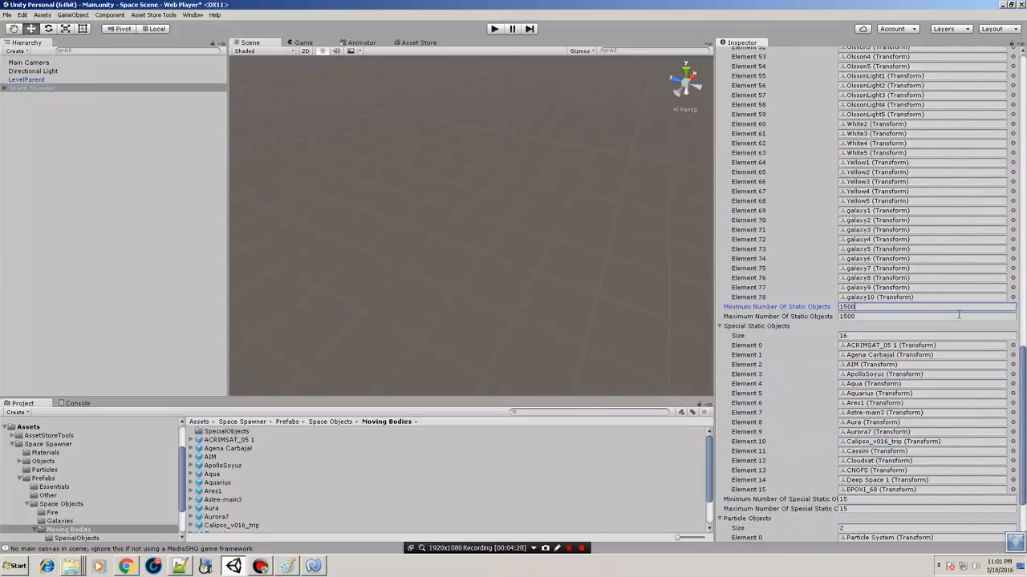
pyautogui.scroll(-2, 914, 365)
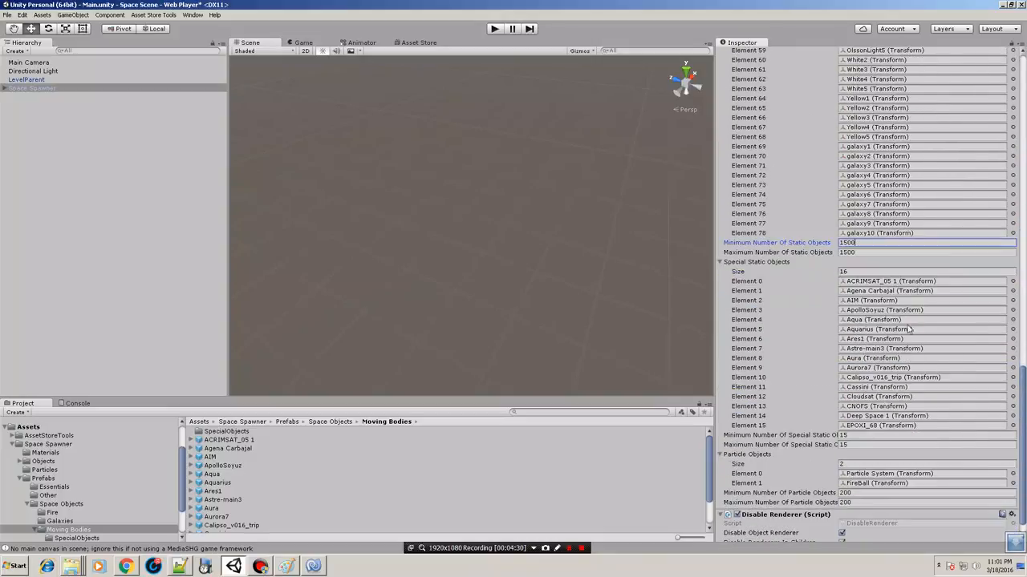
pyautogui.scroll(-1, 882, 292)
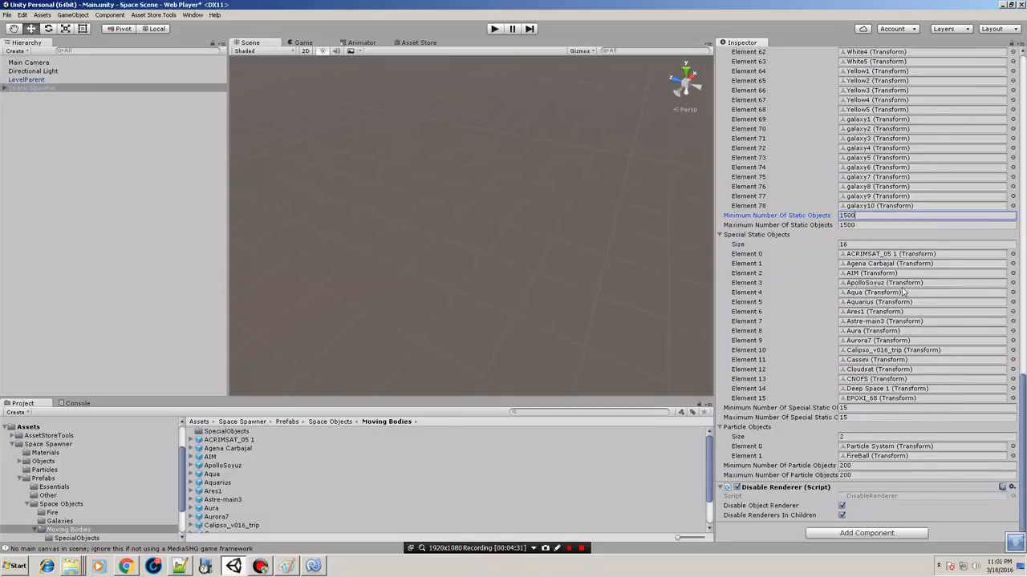
pyautogui.click(865, 255)
pyautogui.click(874, 293)
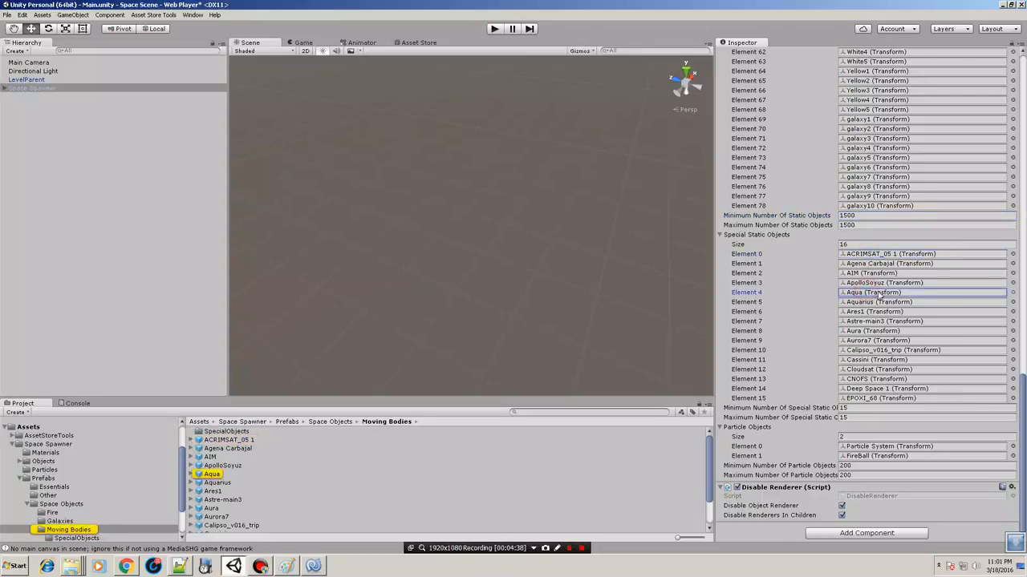
# - Locate more Special Static Objects prefabs, from Astre-main3 to Cloudsat, and examine the list's minimum and maximum number settings
pyautogui.scroll(20, 879, 294)
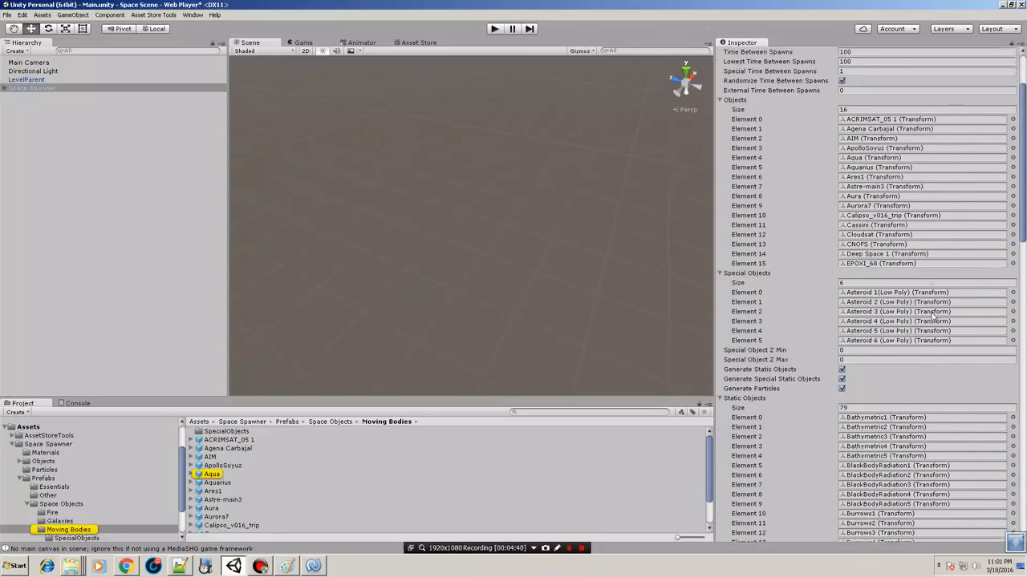
pyautogui.scroll(-20, 933, 329)
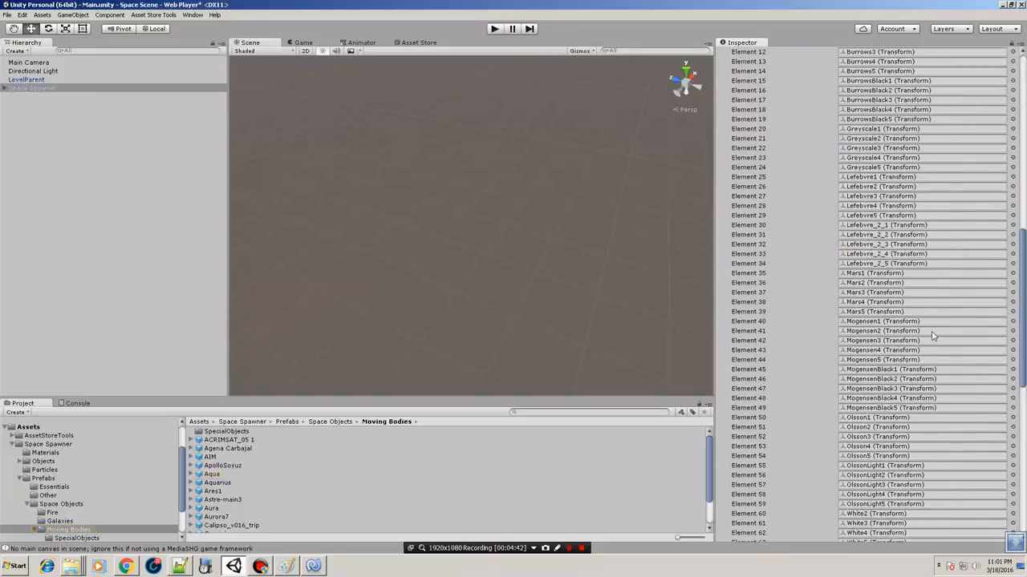
pyautogui.scroll(-15, 932, 335)
pyautogui.click(873, 332)
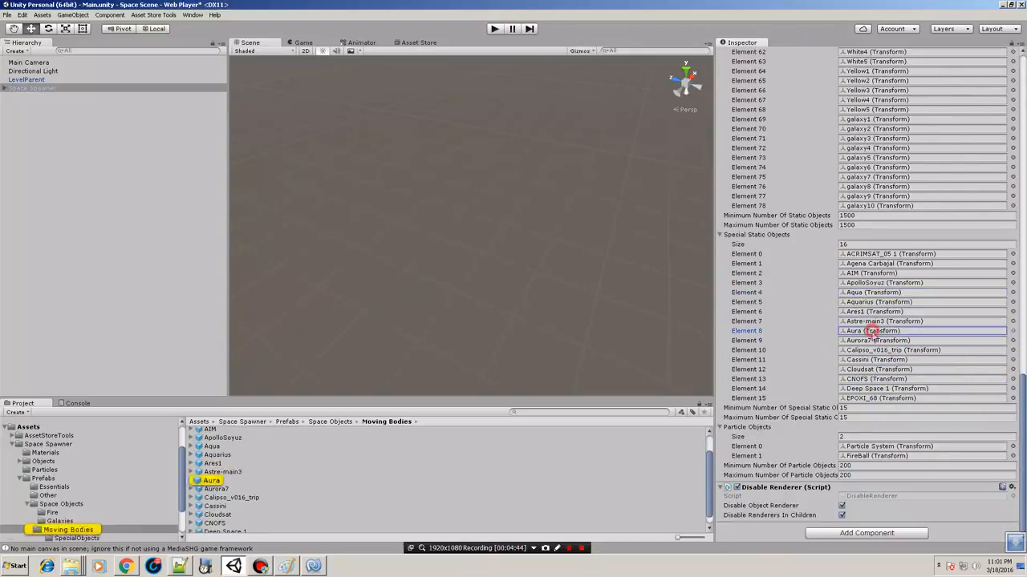
pyautogui.click(876, 351)
pyautogui.click(875, 369)
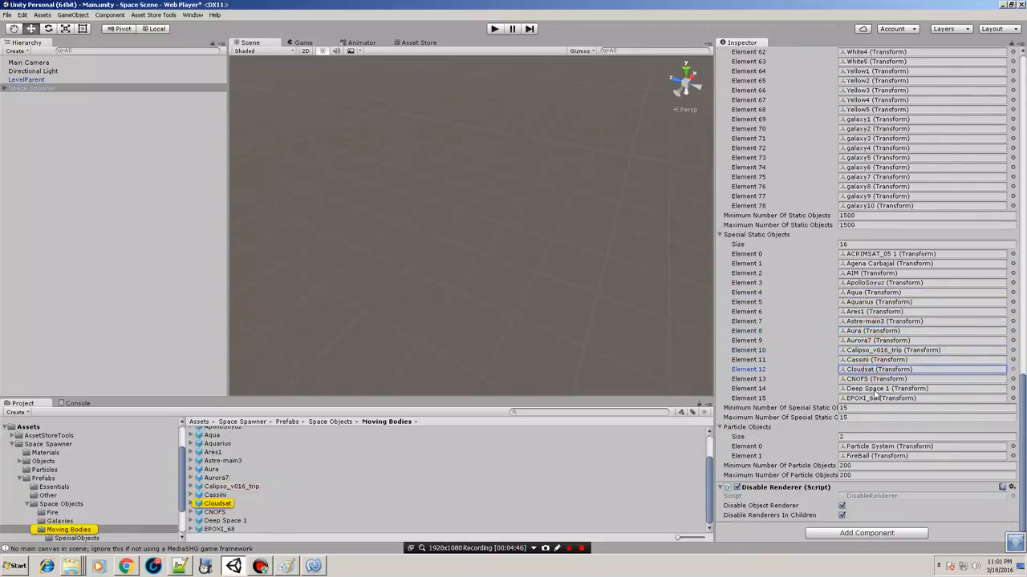
pyautogui.click(876, 360)
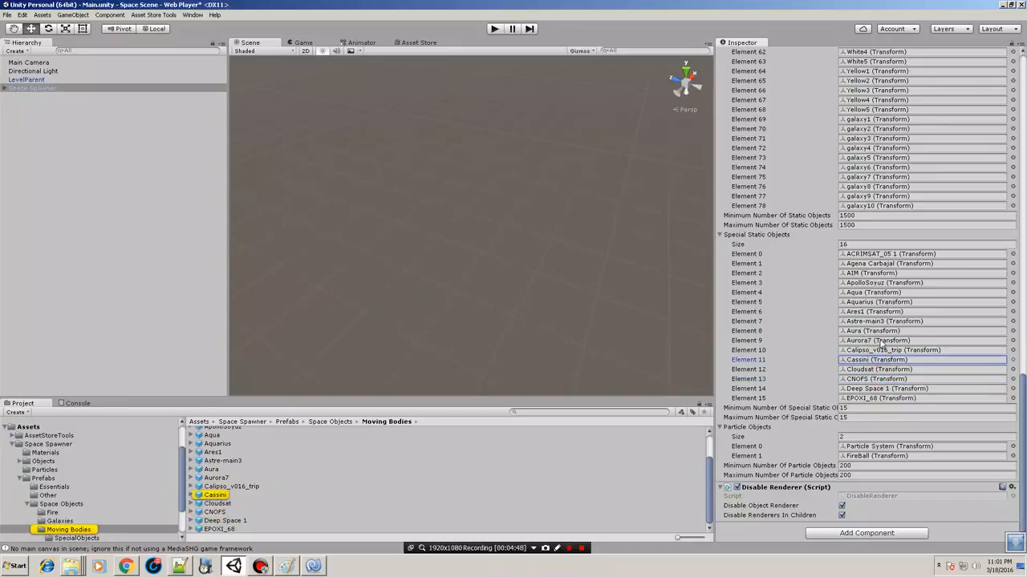
pyautogui.click(878, 341)
pyautogui.click(879, 322)
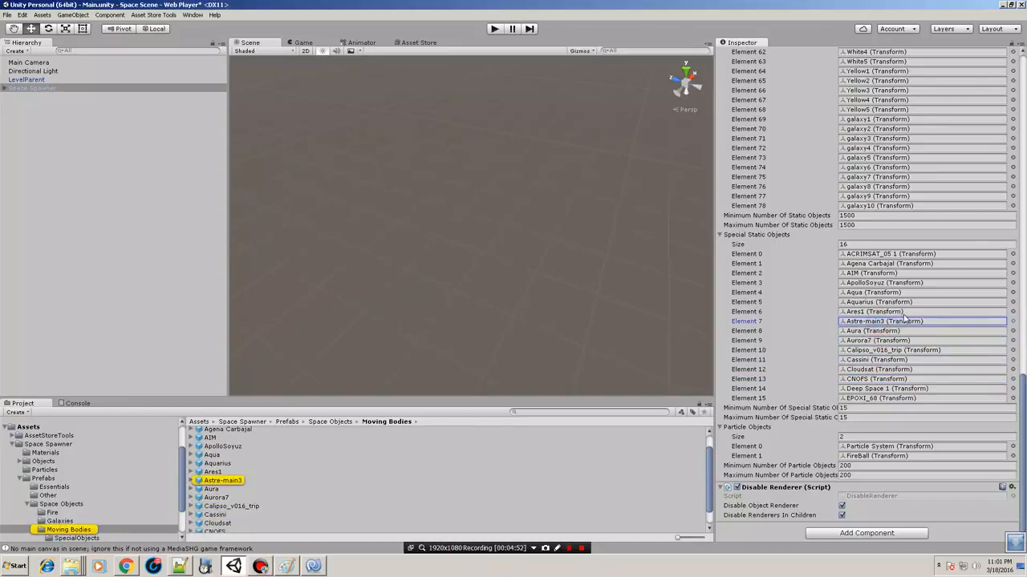
pyautogui.click(869, 410)
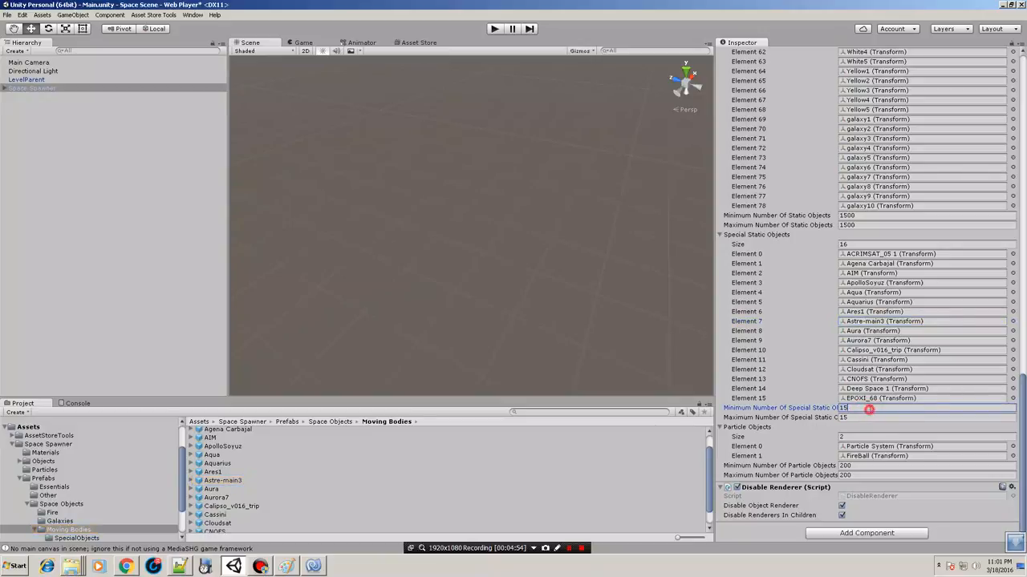
pyautogui.click(869, 416)
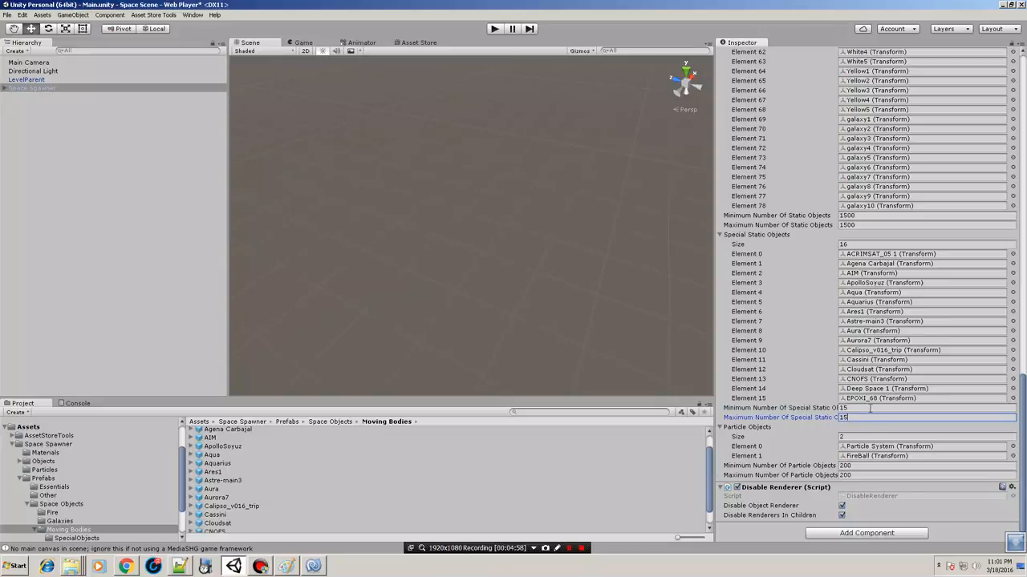
# - Examine the Minimum and Maximum Number Of Special Static Objects settings and the Special Static Objects list's Size
pyautogui.click(869, 408)
pyautogui.click(867, 416)
pyautogui.click(868, 408)
pyautogui.click(868, 415)
pyautogui.click(867, 409)
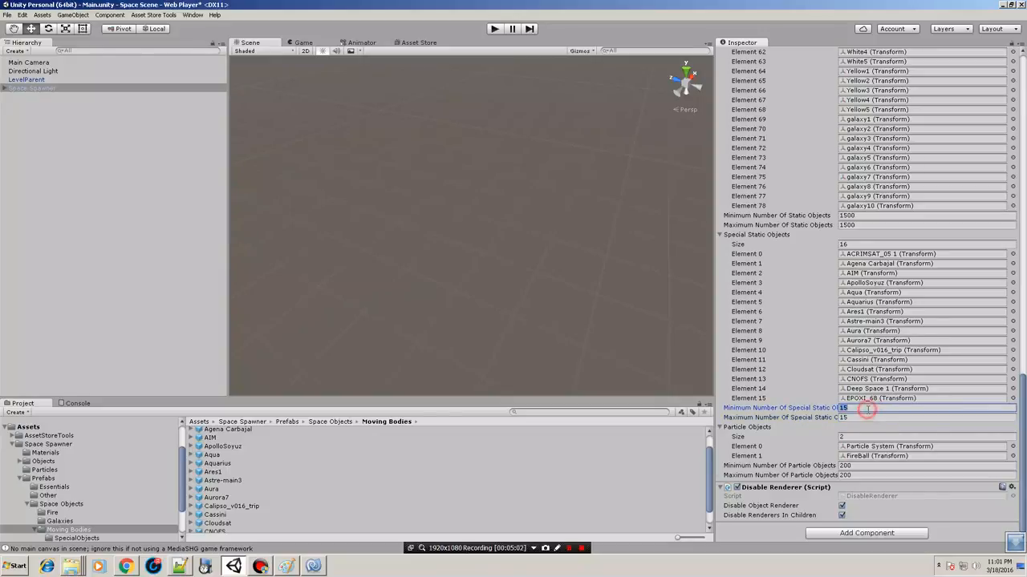
pyautogui.click(868, 416)
pyautogui.click(867, 414)
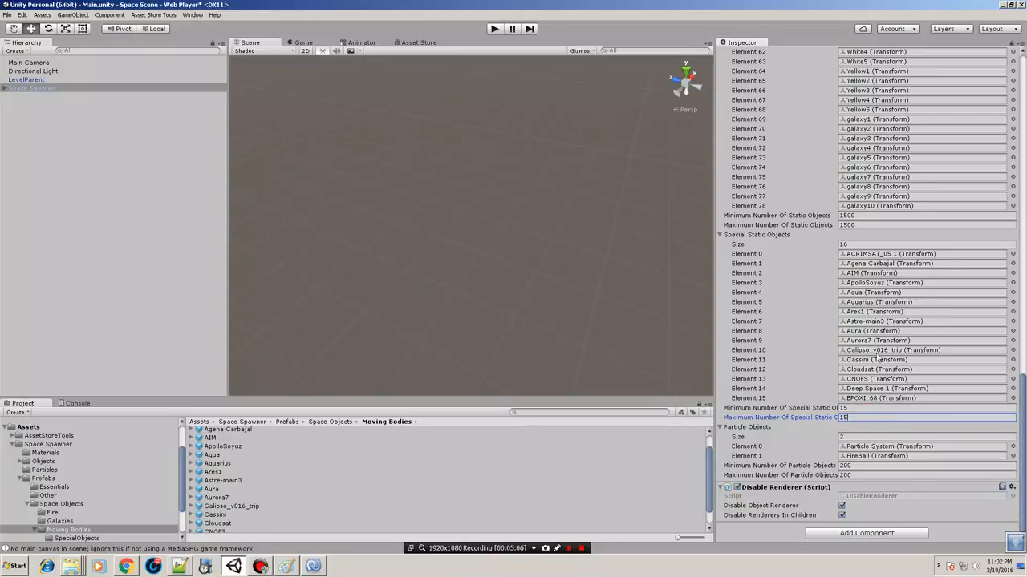
pyautogui.click(857, 417)
pyautogui.click(853, 408)
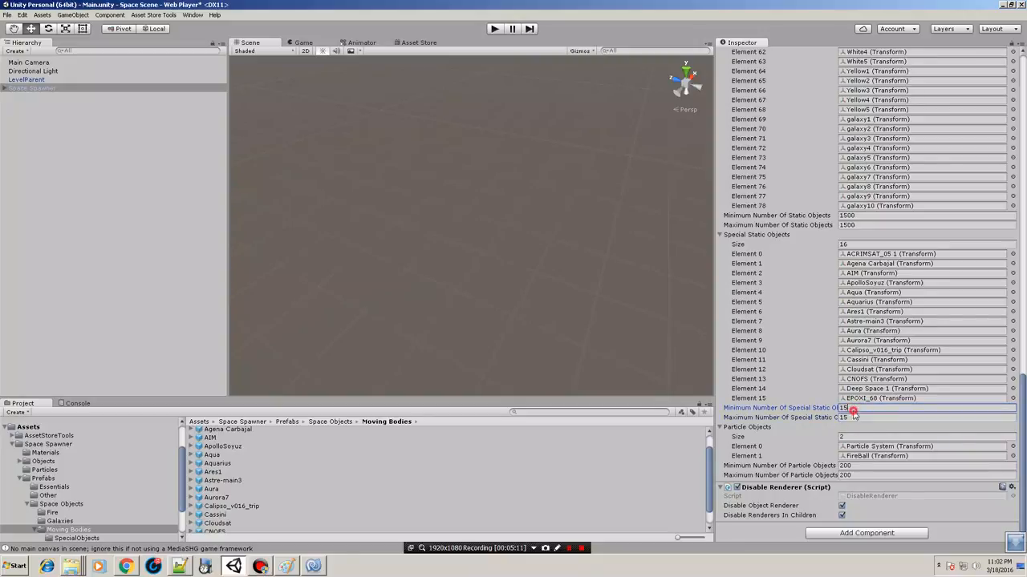
pyautogui.click(851, 417)
pyautogui.click(854, 409)
pyautogui.click(854, 418)
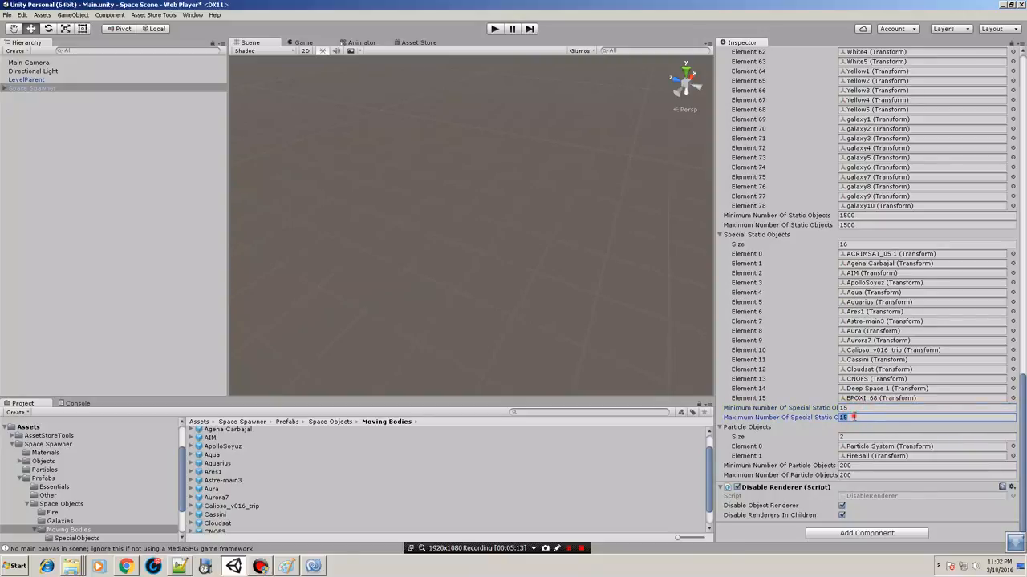
pyautogui.click(854, 418)
pyautogui.click(857, 407)
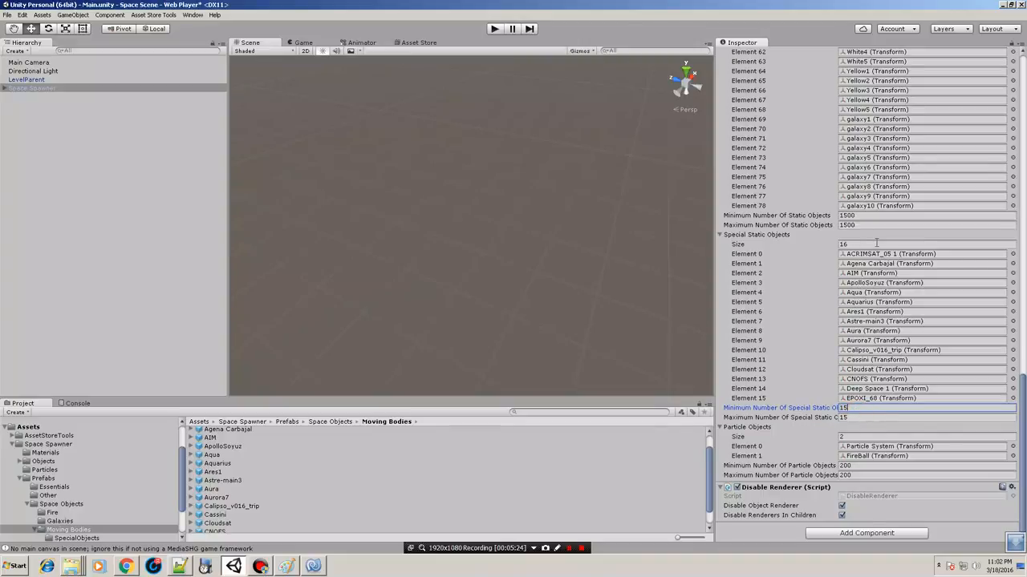
pyautogui.click(877, 244)
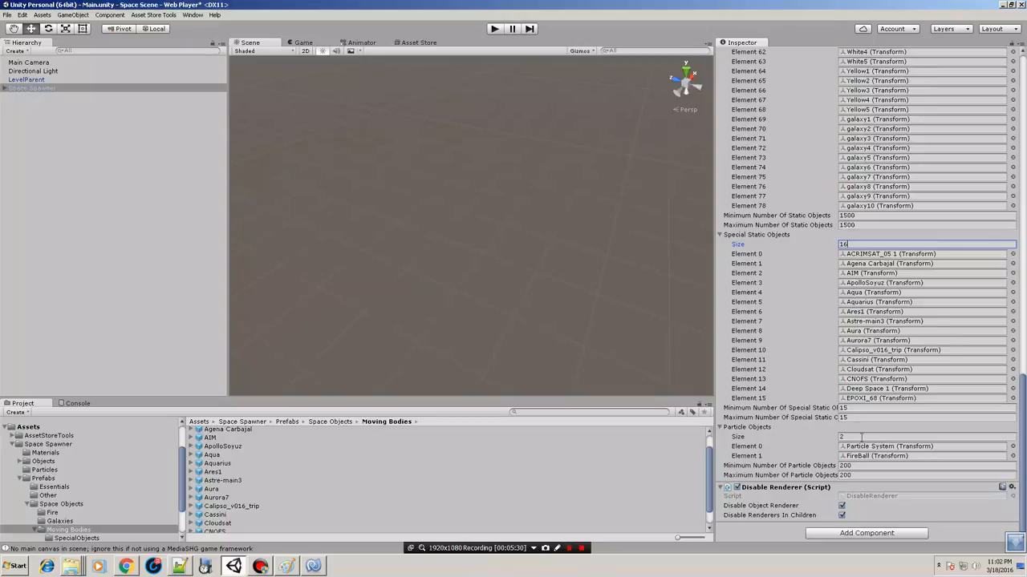
# - Examine the Particle Objects list's Size and locate its Particle System and FireBall prefabs in the project
pyautogui.click(855, 436)
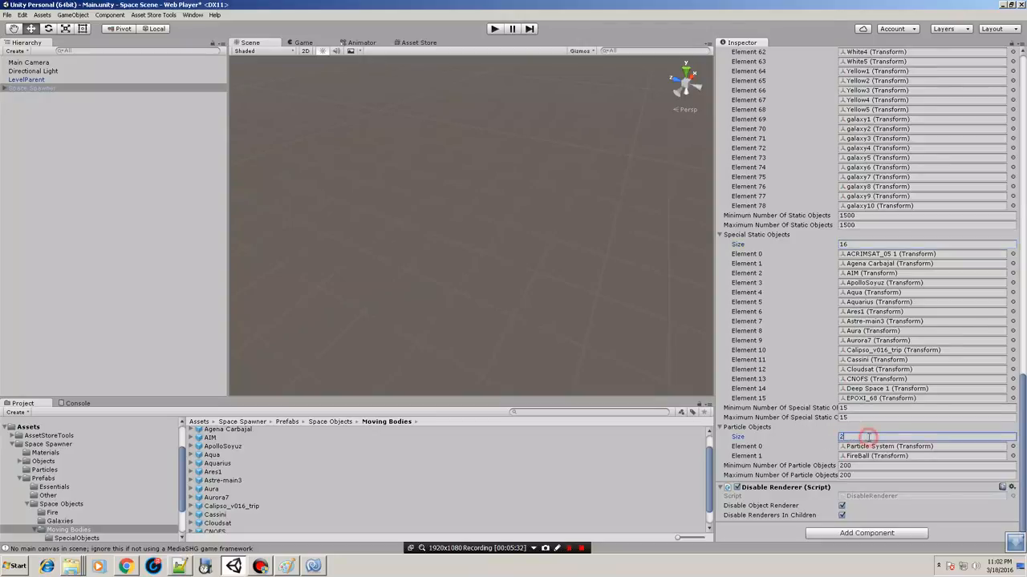
pyautogui.click(899, 449)
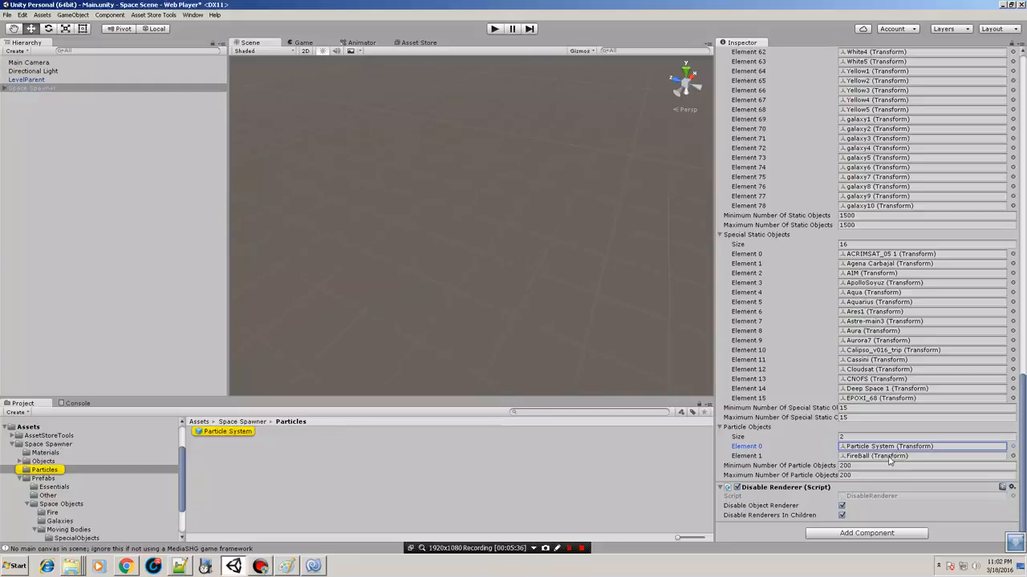
pyautogui.click(891, 458)
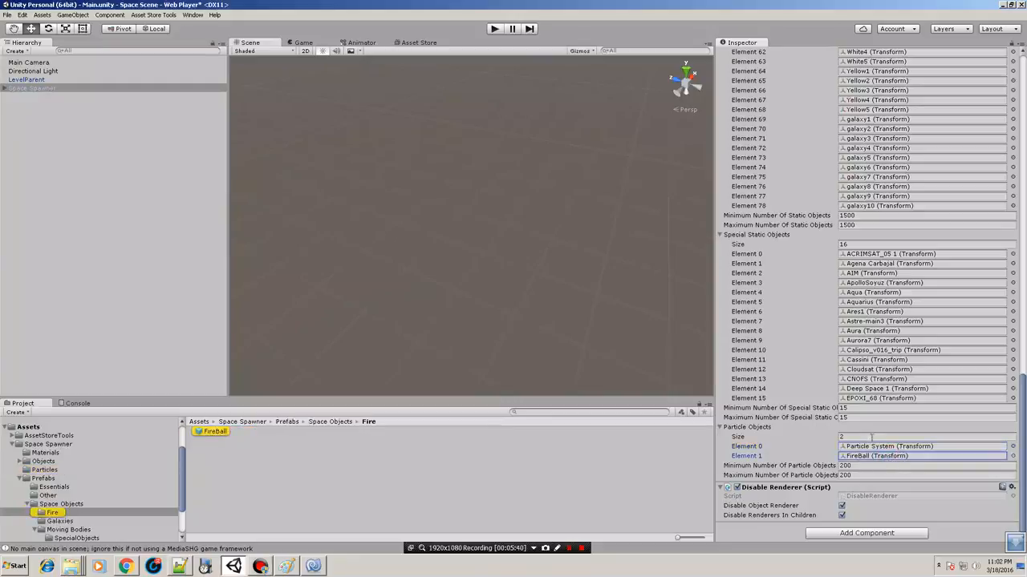
pyautogui.click(874, 437)
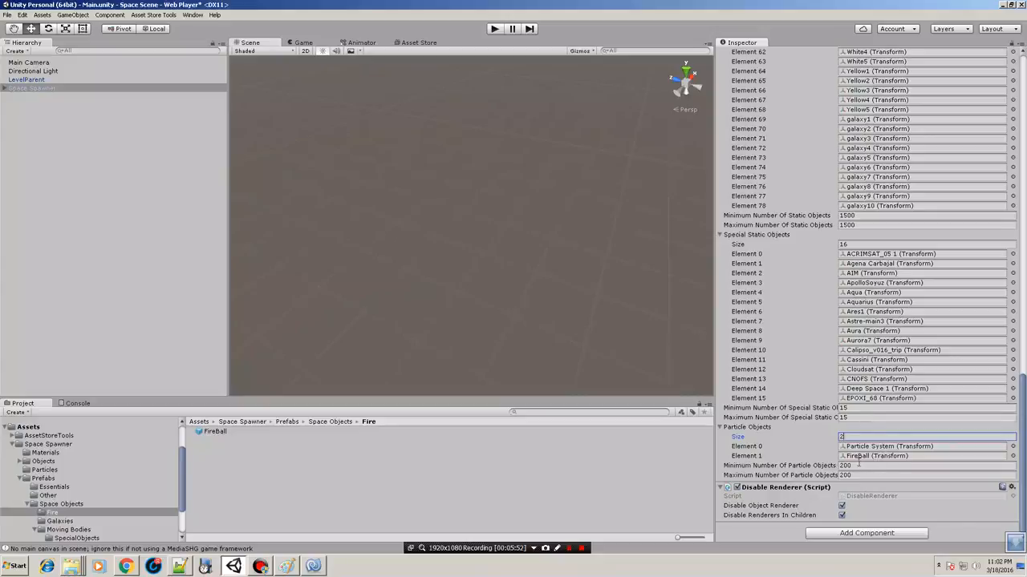
# - Examine the Minimum and Maximum Number Of Particle Objects settings and locate the Particle System prefab again
pyautogui.click(858, 465)
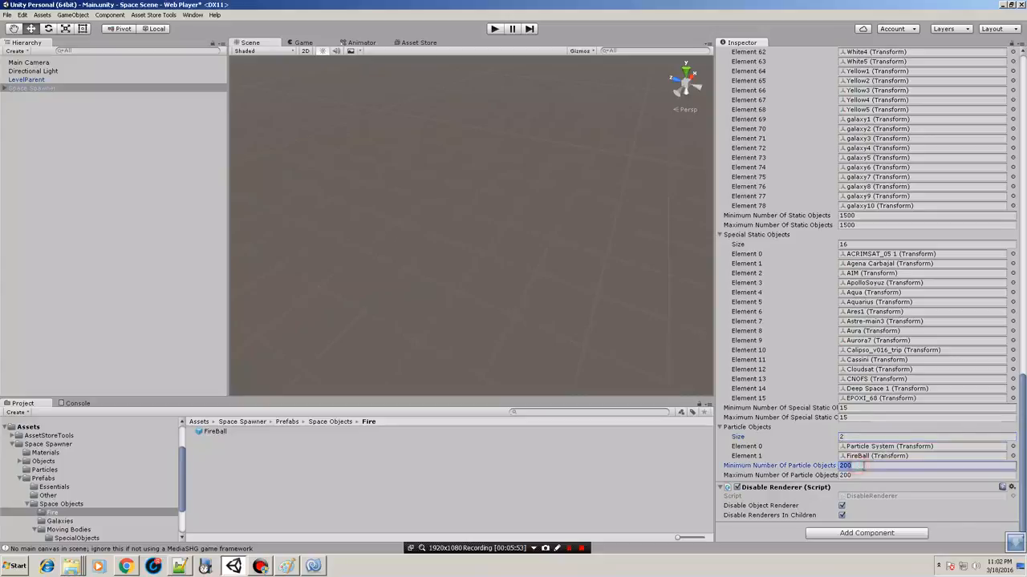
pyautogui.click(860, 475)
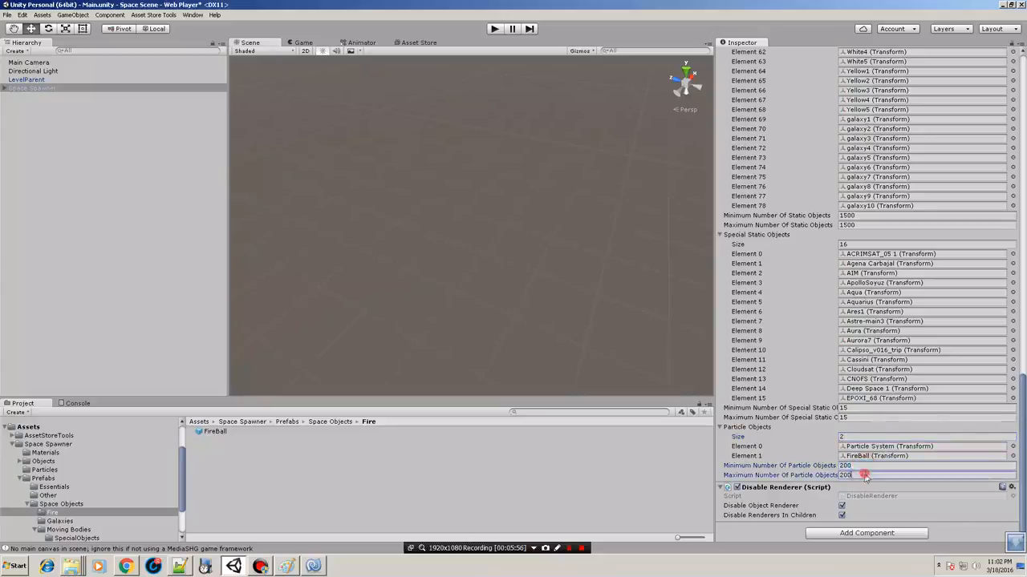
pyautogui.click(863, 475)
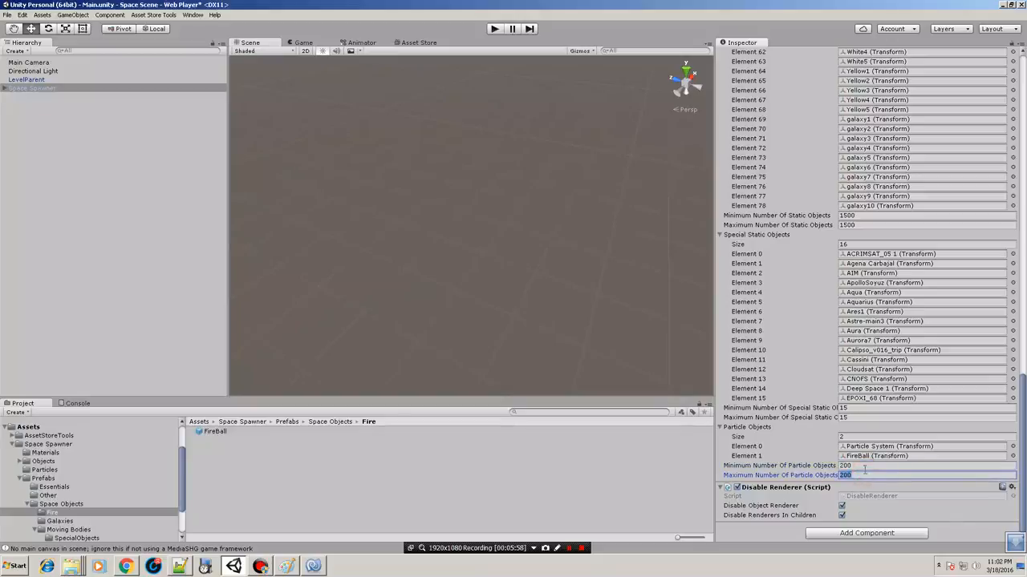
pyautogui.click(864, 466)
pyautogui.click(863, 467)
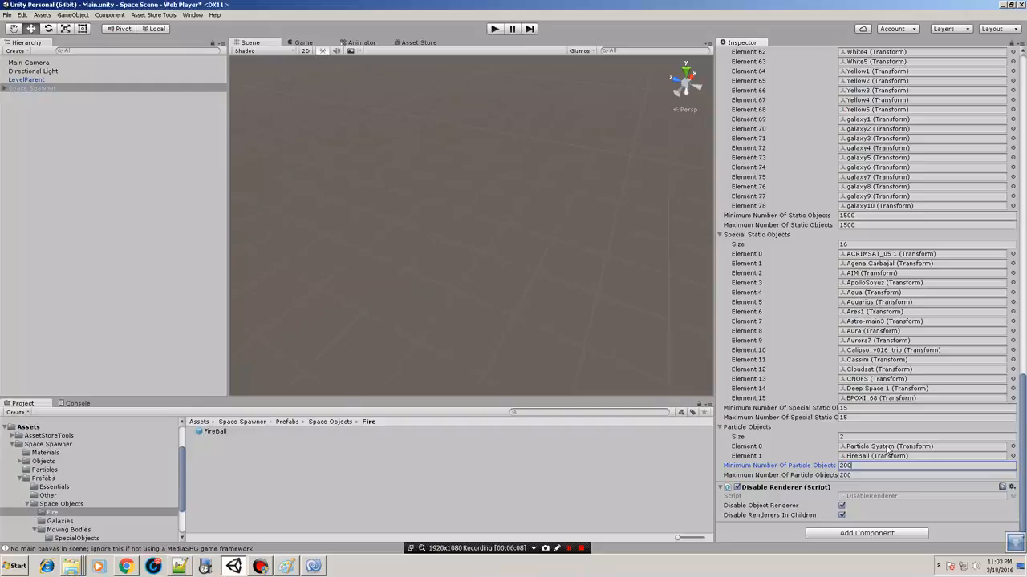
pyautogui.click(887, 447)
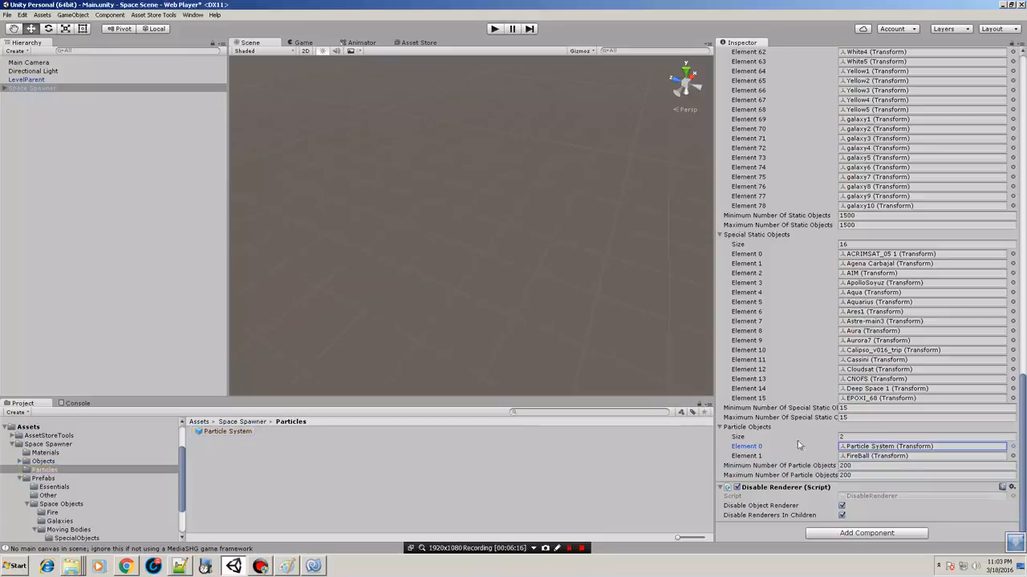
pyautogui.click(889, 447)
# - Frame the Space Spawner in the scene and turn Disable Object Renderer and Disable Renderers In Children off and back on
pyautogui.click(52, 90)
pyautogui.doubleClick(52, 89)
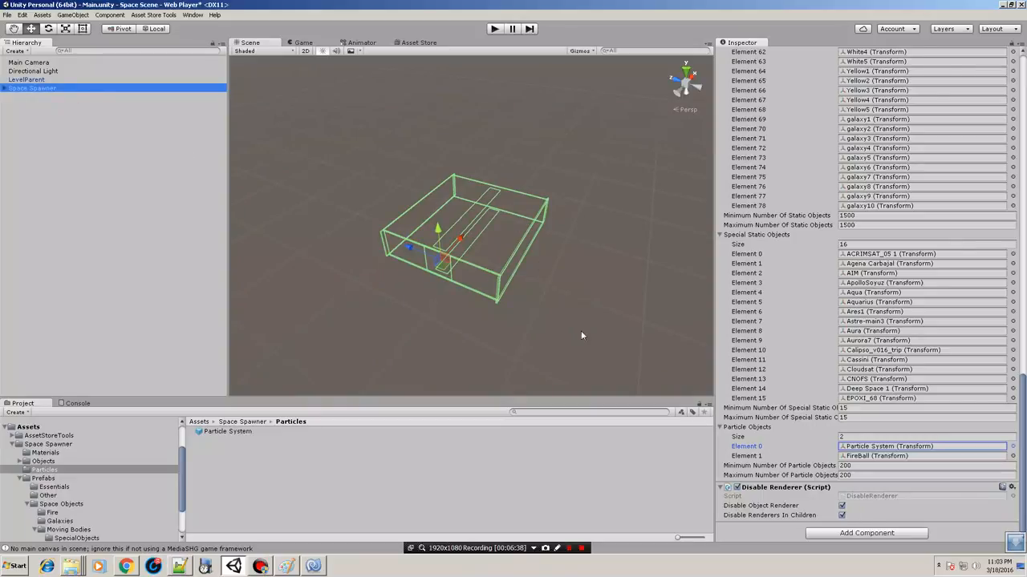
pyautogui.click(841, 506)
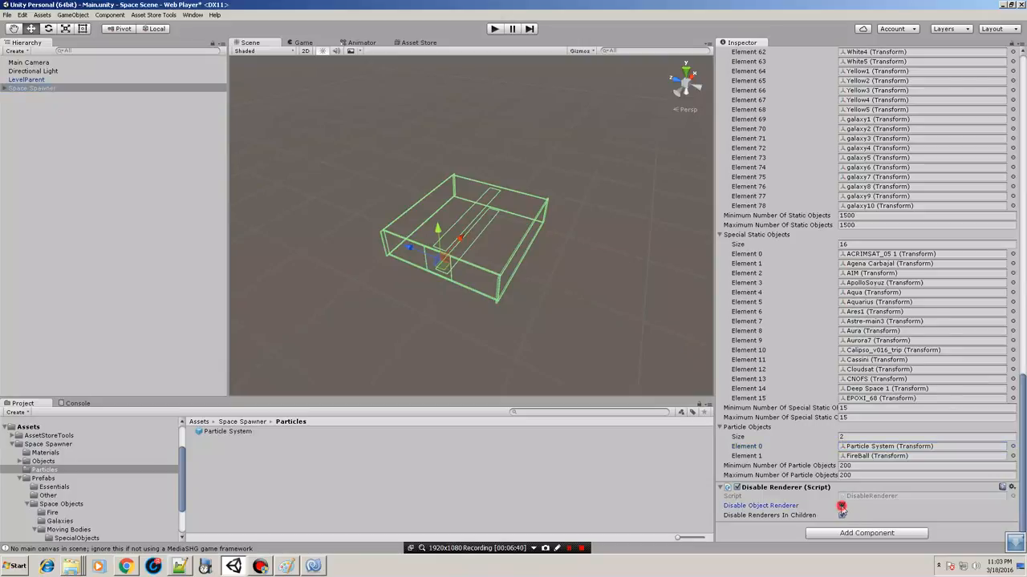
pyautogui.click(842, 516)
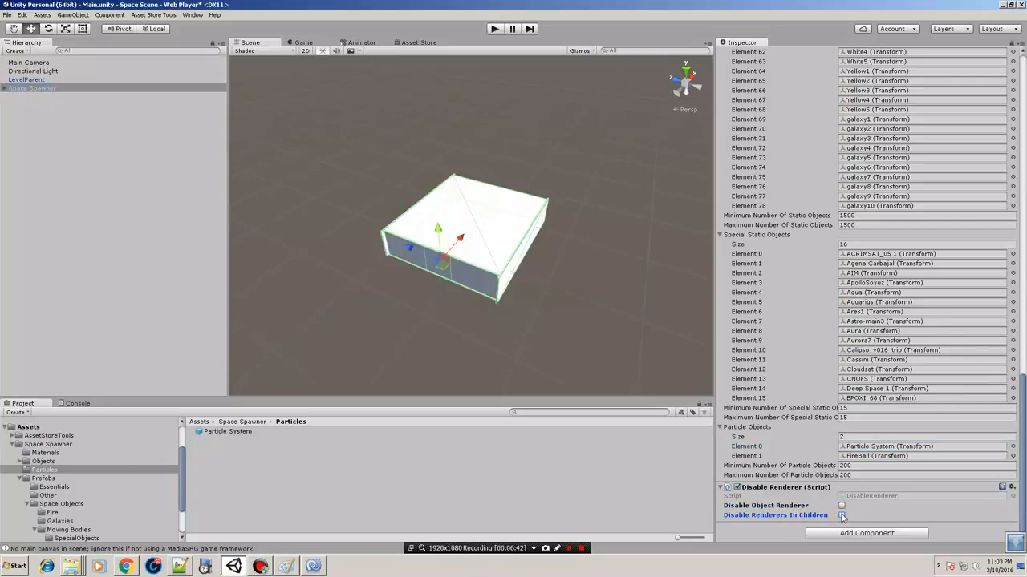
pyautogui.click(841, 516)
pyautogui.click(841, 507)
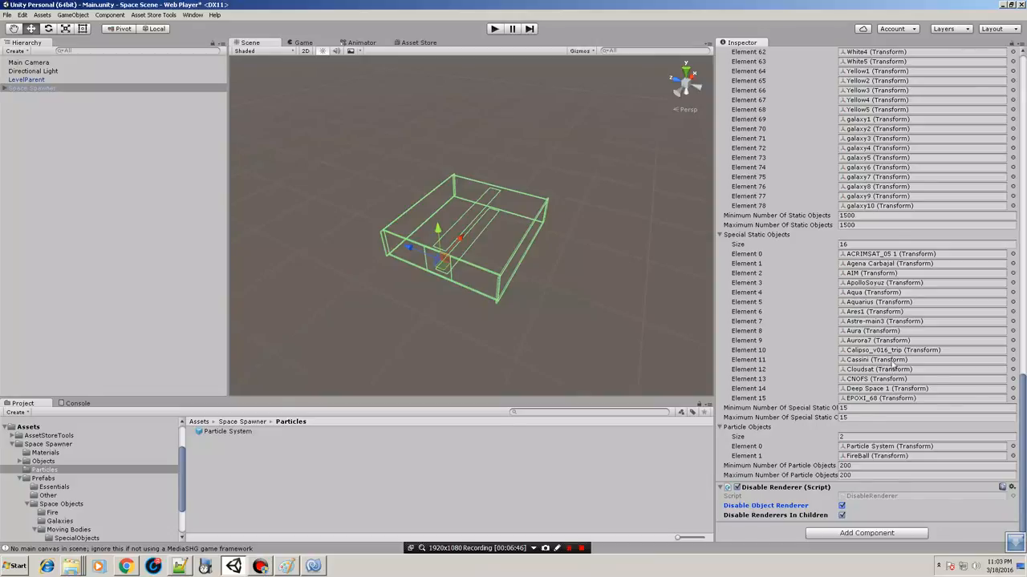
# - Locate the Bathymetric3 prefab from the Static Objects list and select it to inspect its components
pyautogui.scroll(3, 892, 366)
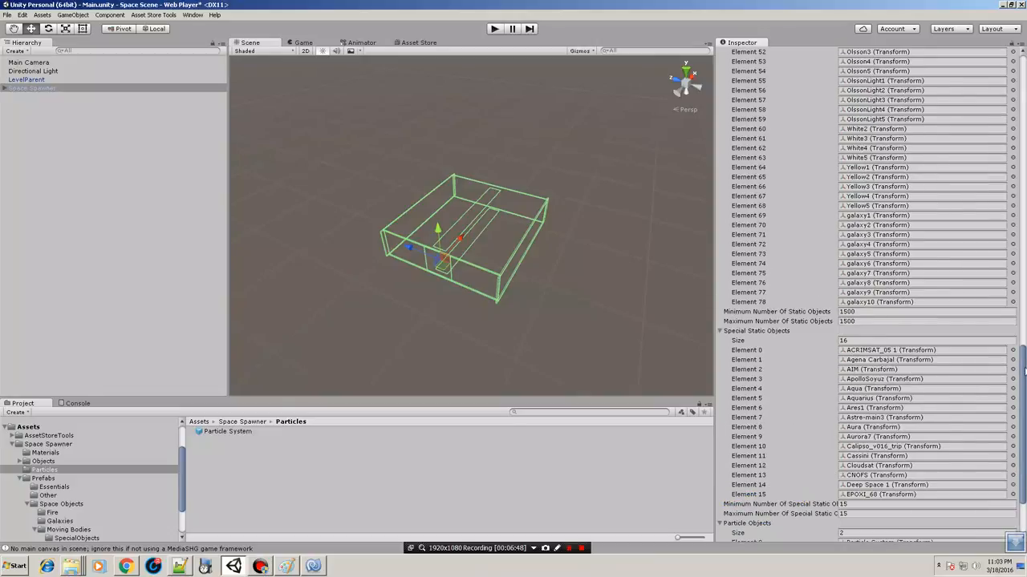
pyautogui.moveTo(1023, 372); pyautogui.dragTo(1020, 288)
pyautogui.moveTo(1025, 119); pyautogui.dragTo(1024, 80)
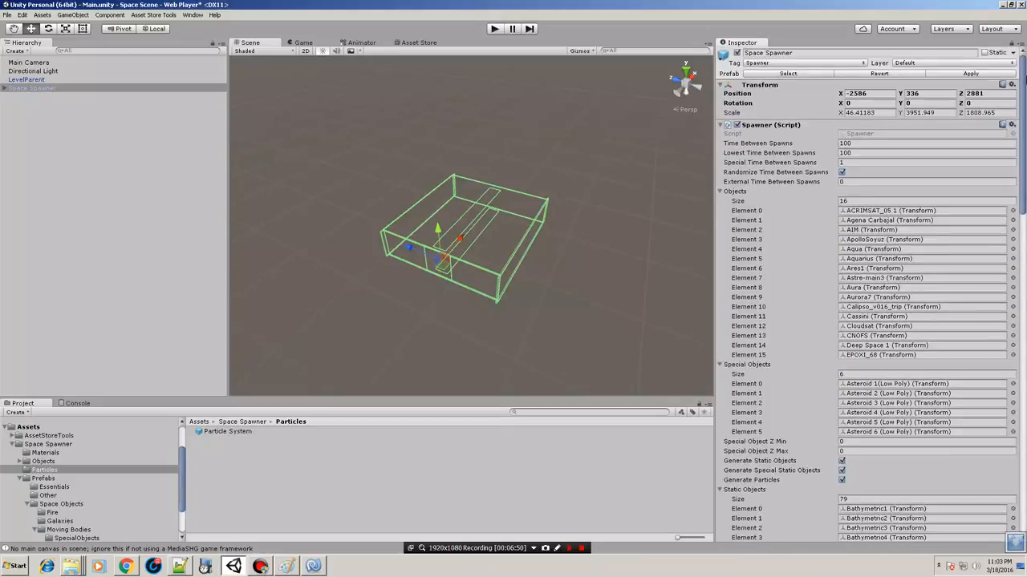
pyautogui.scroll(-10, 893, 224)
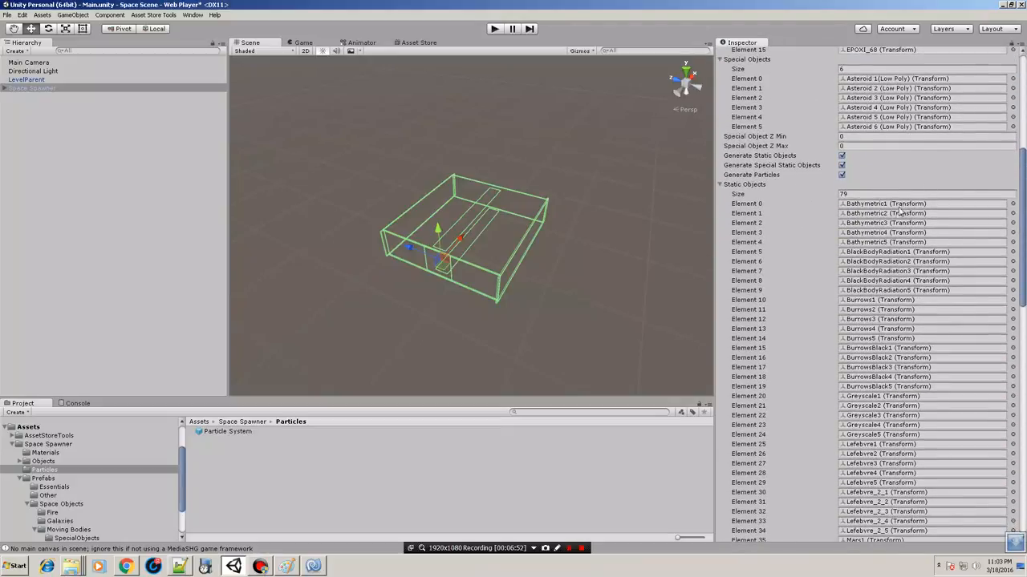
pyautogui.click(892, 227)
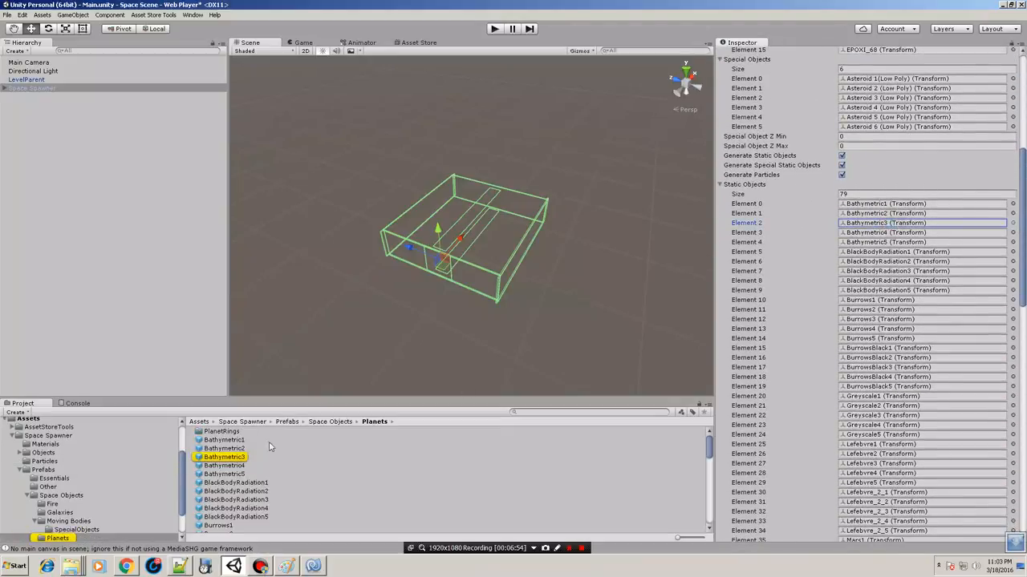
pyautogui.click(244, 457)
# - Examine Bathymetric3's Add Planet Ring script and locate each Planet Rings prefab, from BlueRing to YellowRing
pyautogui.scroll(8, 891, 309)
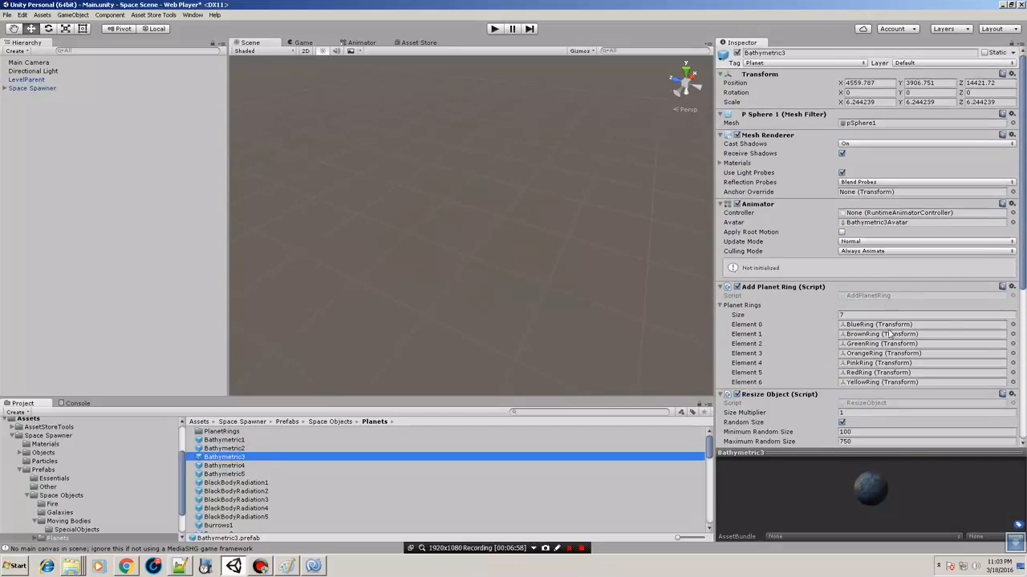
pyautogui.scroll(-2, 913, 302)
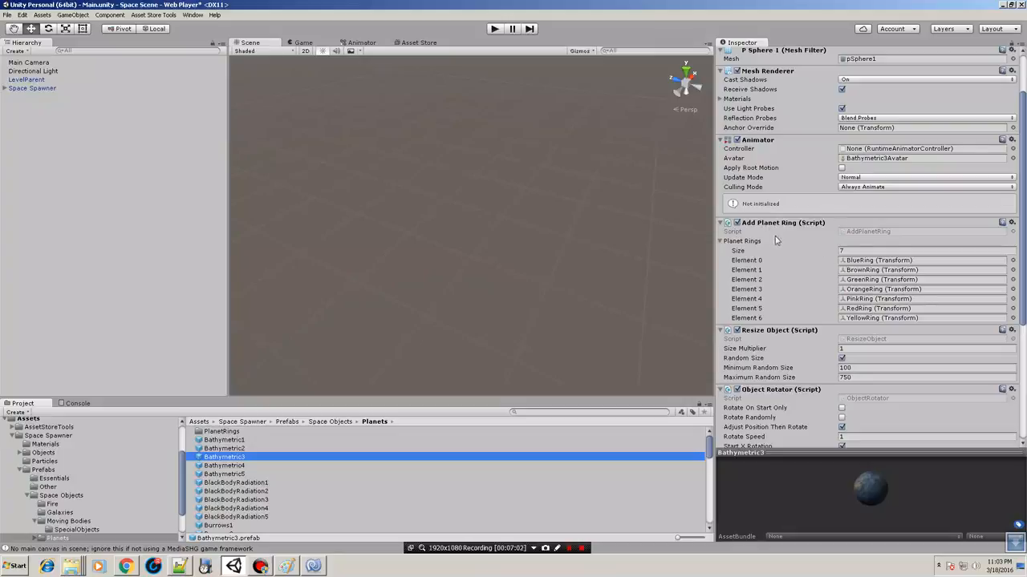
pyautogui.click(867, 262)
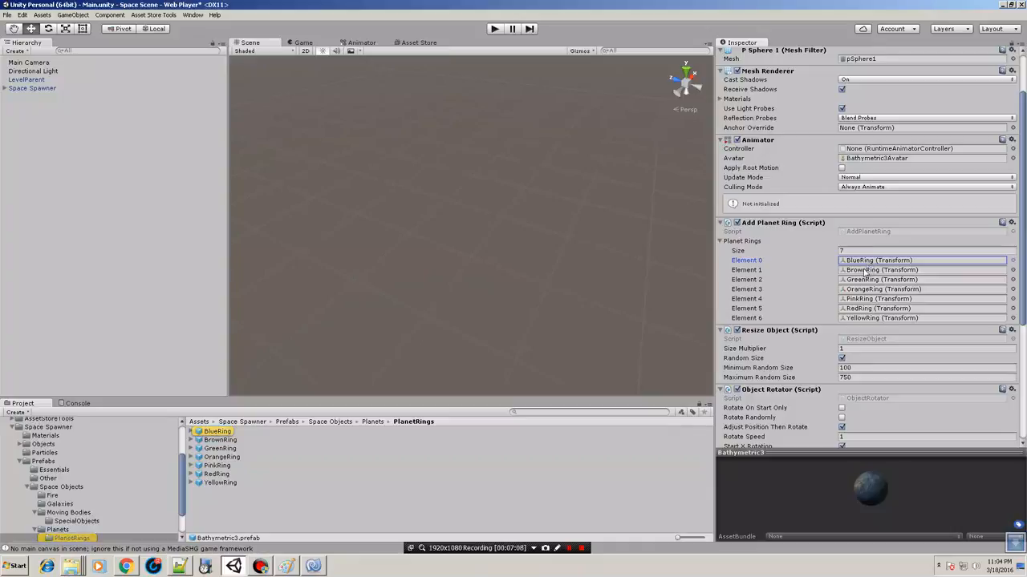
pyautogui.click(870, 270)
pyautogui.click(870, 279)
pyautogui.click(868, 289)
pyautogui.click(870, 299)
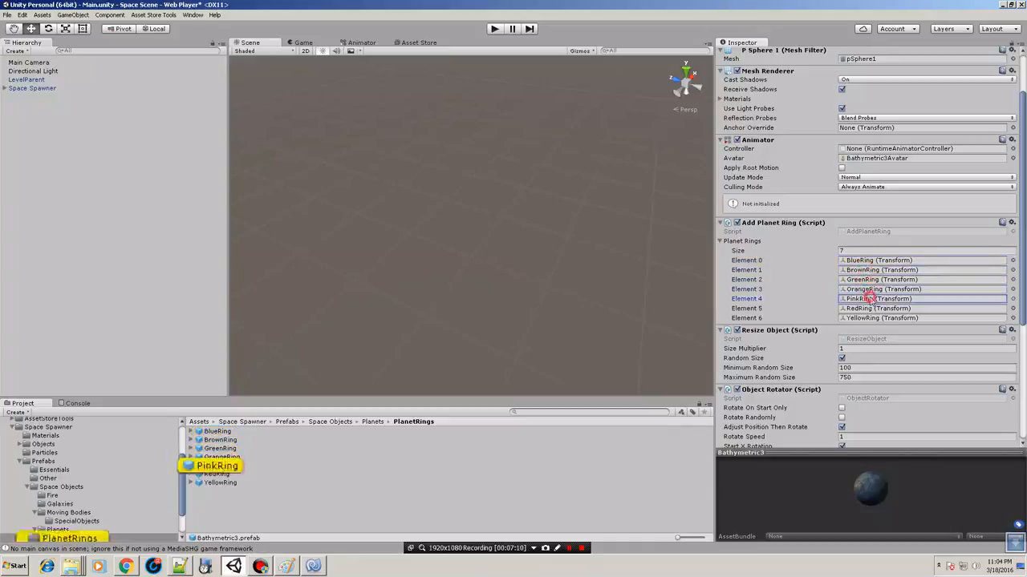
pyautogui.click(870, 308)
pyautogui.click(868, 318)
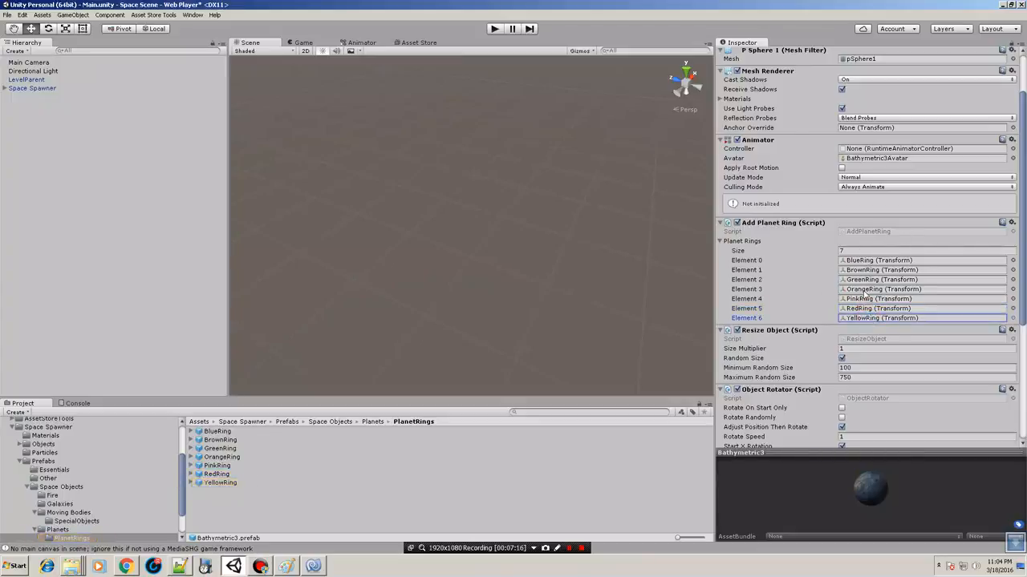
pyautogui.click(850, 261)
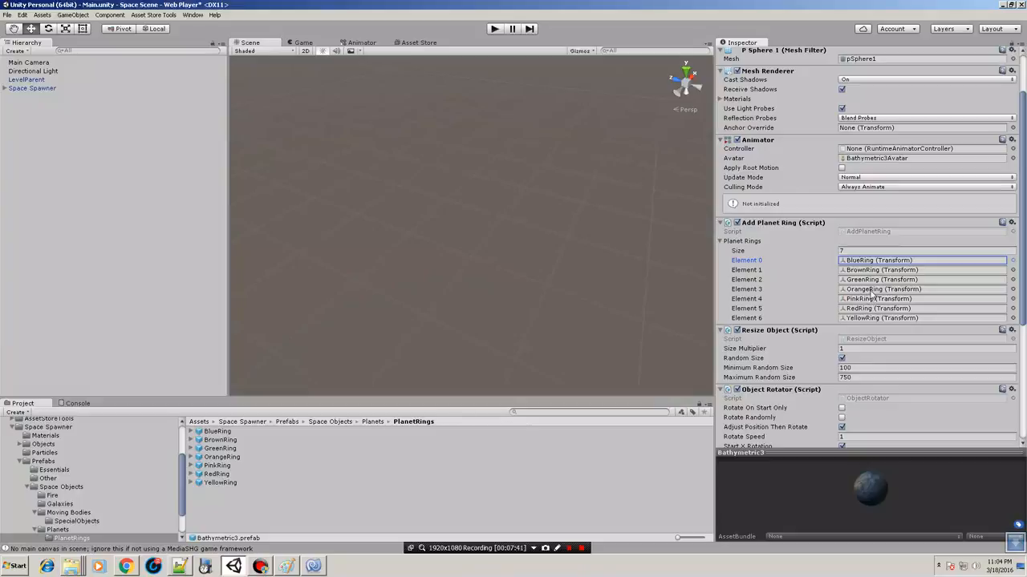
# - Examine the Minimum and Maximum Random Size settings in Bathymetric3's Resize Object script
pyautogui.scroll(-3, 919, 334)
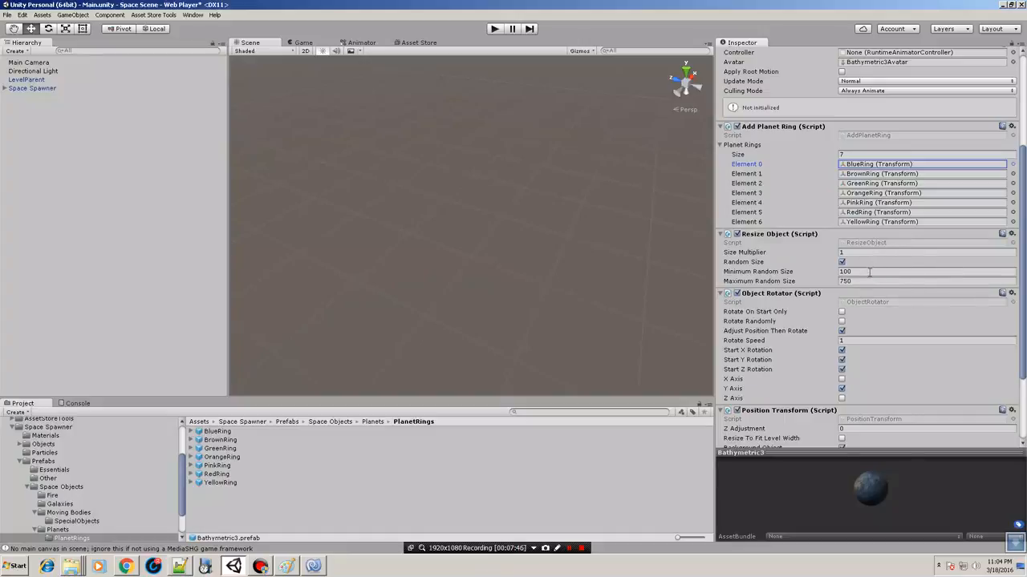
pyautogui.click(869, 272)
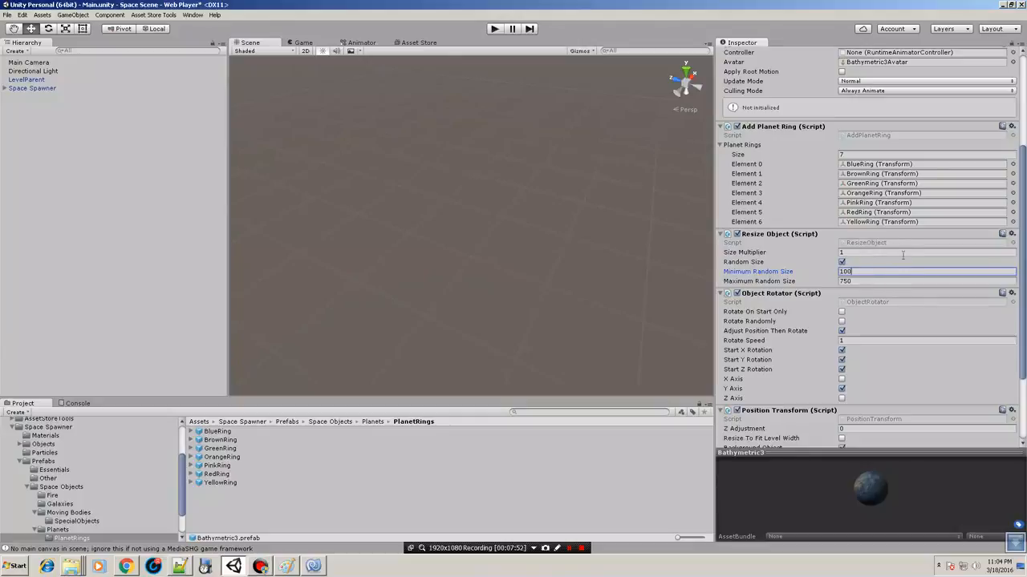
pyautogui.click(865, 272)
pyautogui.click(858, 281)
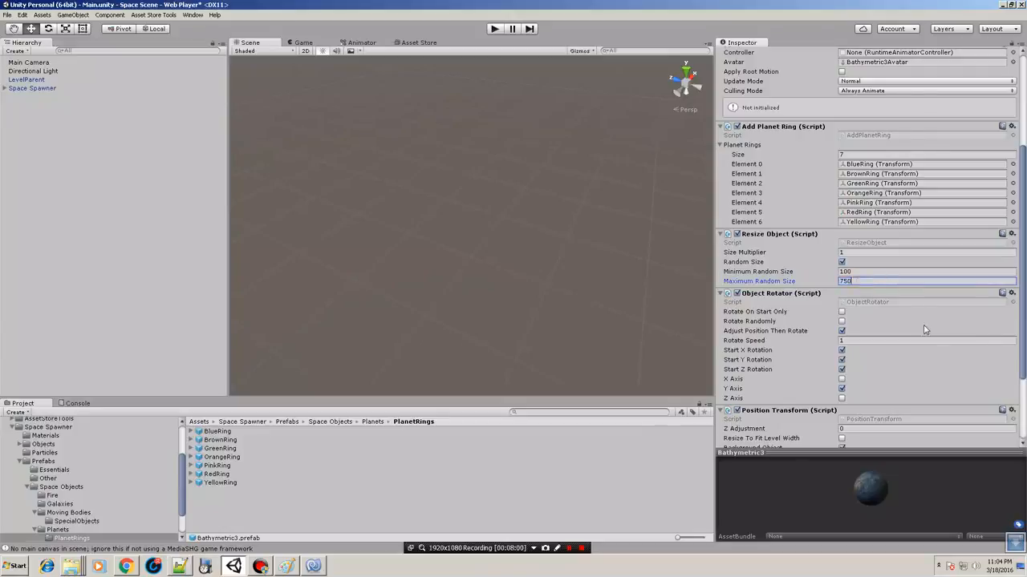
# - Review Bathymetric3's Object Rotator and Position Transform settings and locate the PositionTransform script in the project
pyautogui.scroll(-2, 919, 328)
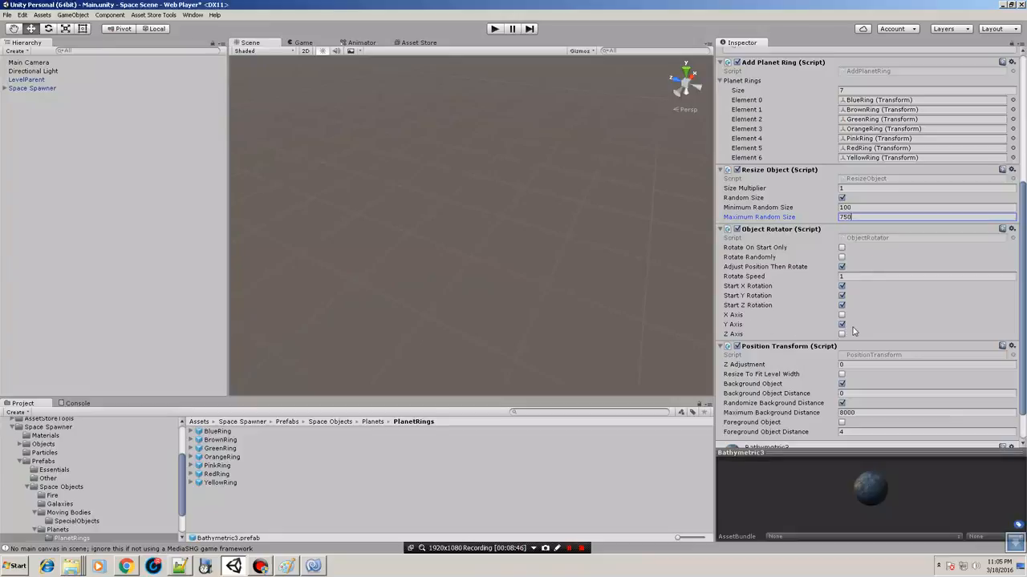
pyautogui.scroll(-2, 918, 316)
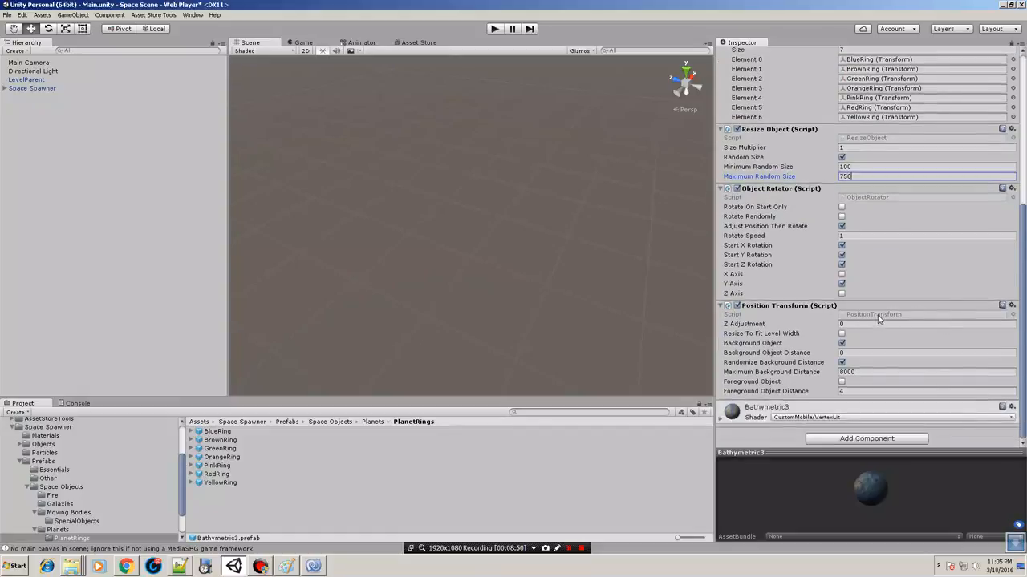
pyautogui.click(876, 315)
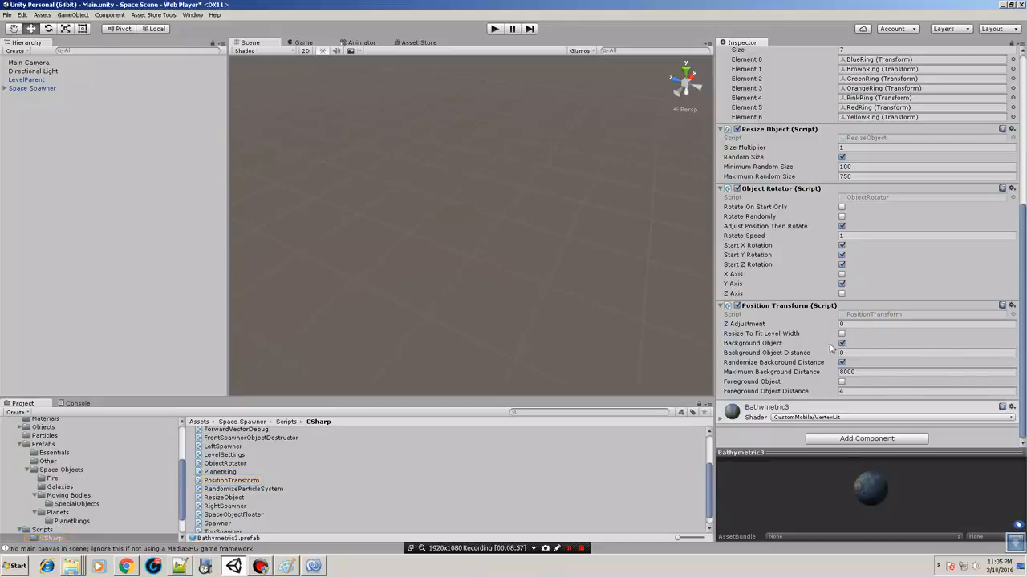
# - Examine the Background Object Distance and Maximum Background Distance settings in Bathymetric3's Position Transform script
pyautogui.click(862, 373)
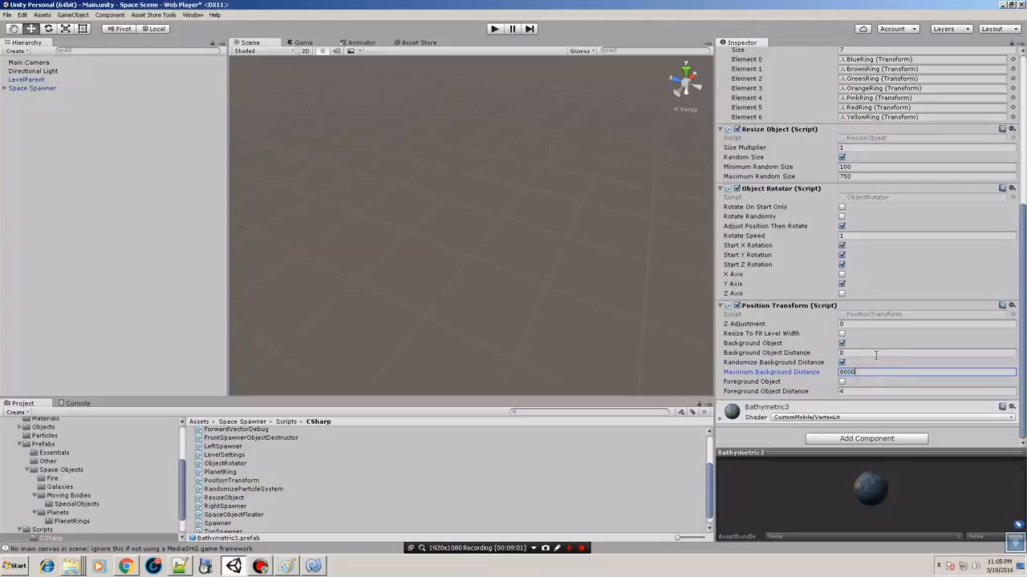
pyautogui.click(875, 354)
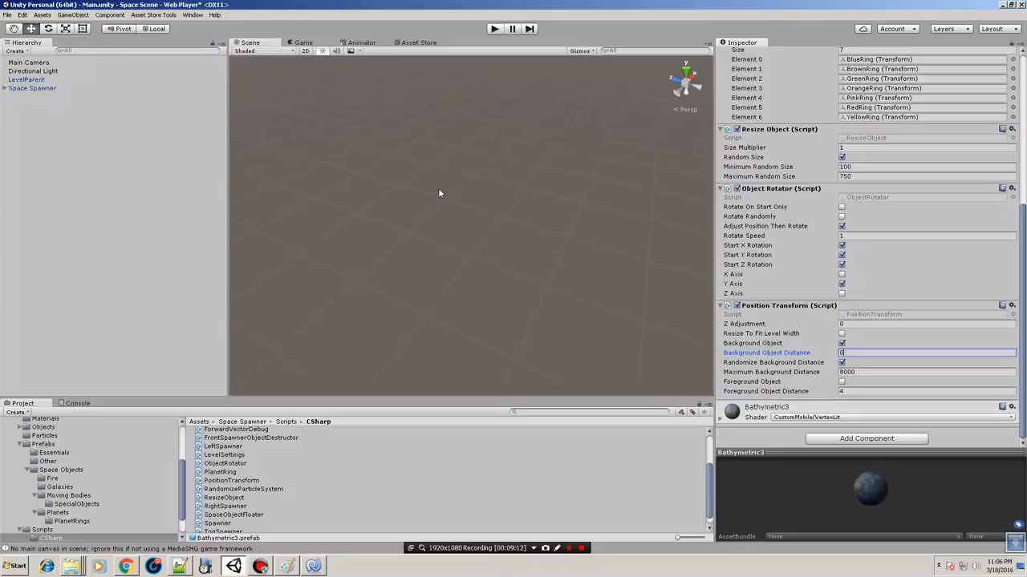
pyautogui.click(866, 374)
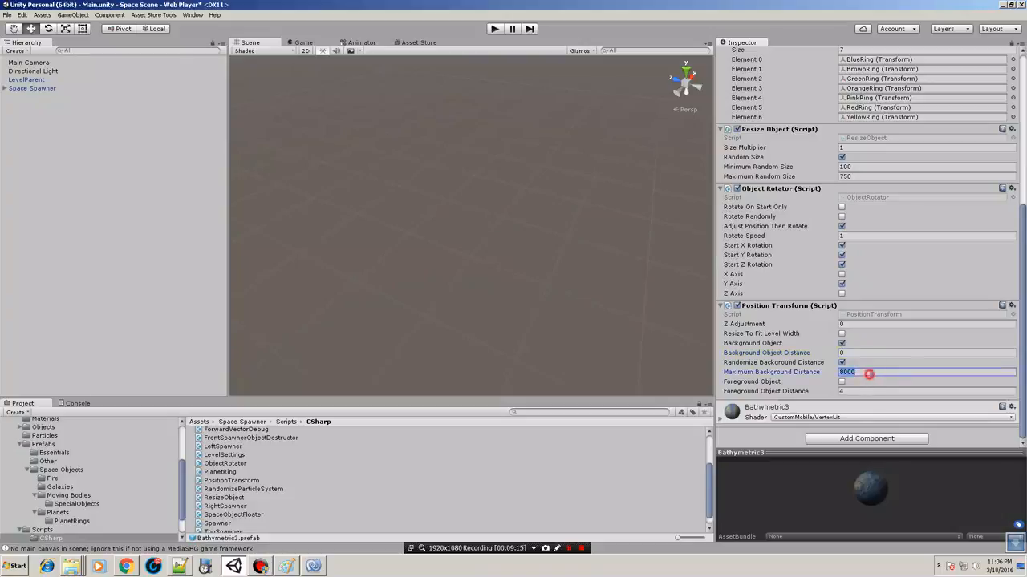
# - Inspect the Main Camera's far clipping plane value
pyautogui.click(32, 62)
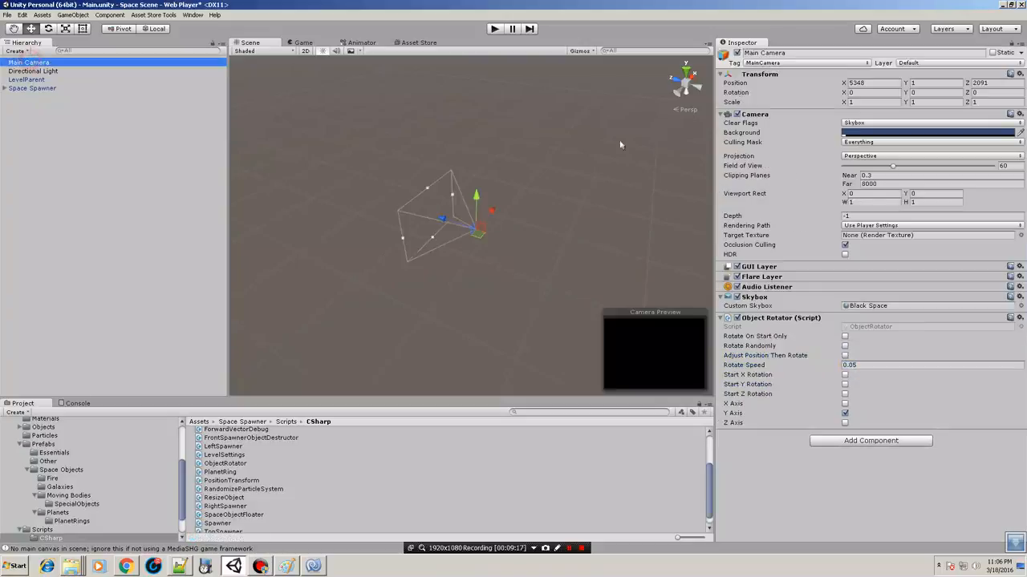
pyautogui.click(899, 184)
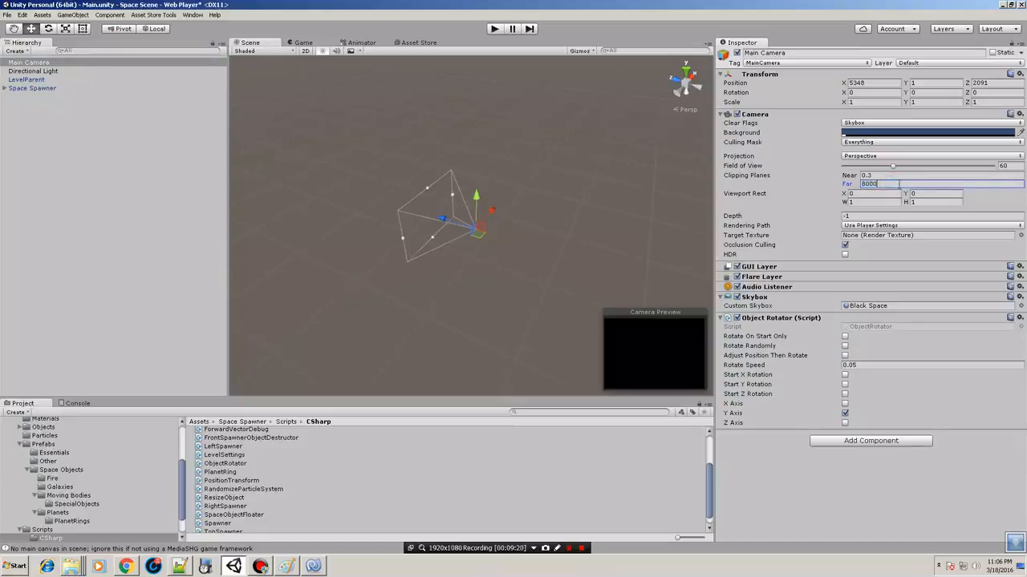
pyautogui.click(899, 183)
pyautogui.click(899, 184)
# - Look through the scene's hierarchy objects, then review the Space Spawner's object lists and child objects
pyautogui.click(37, 90)
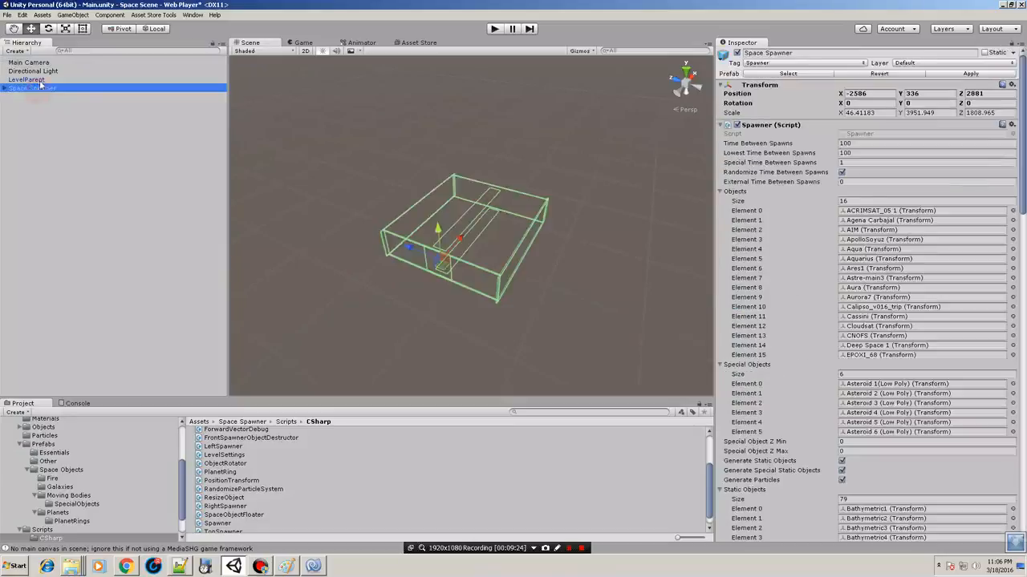
pyautogui.click(36, 80)
pyautogui.click(40, 63)
pyautogui.click(49, 70)
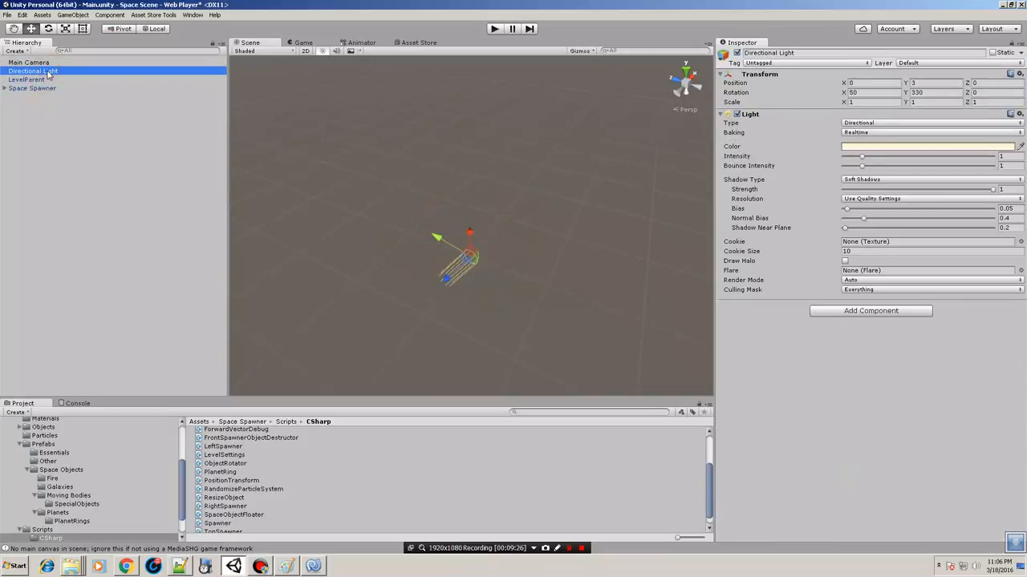
pyautogui.click(44, 88)
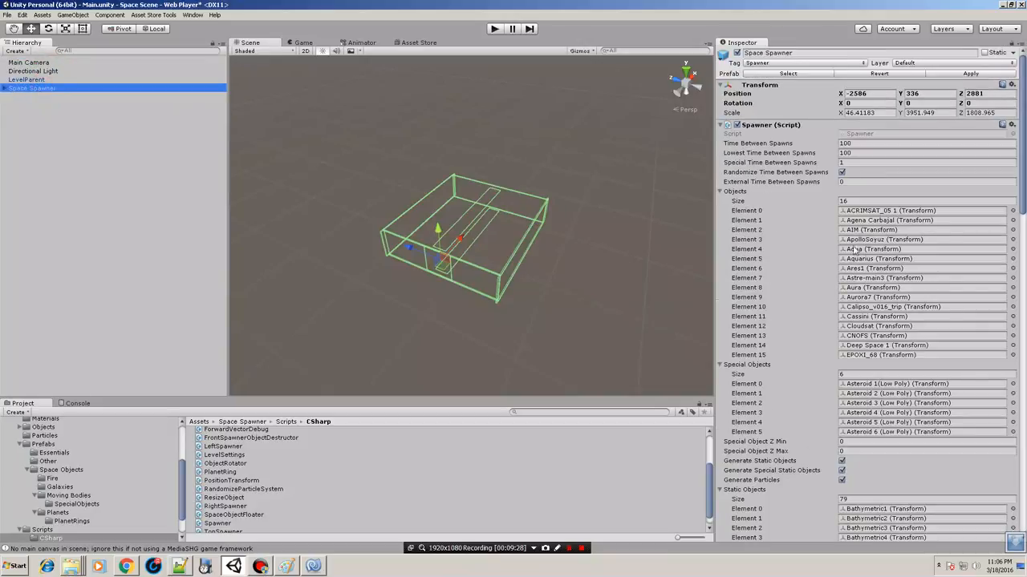
pyautogui.scroll(-20, 936, 393)
pyautogui.scroll(-3, 936, 393)
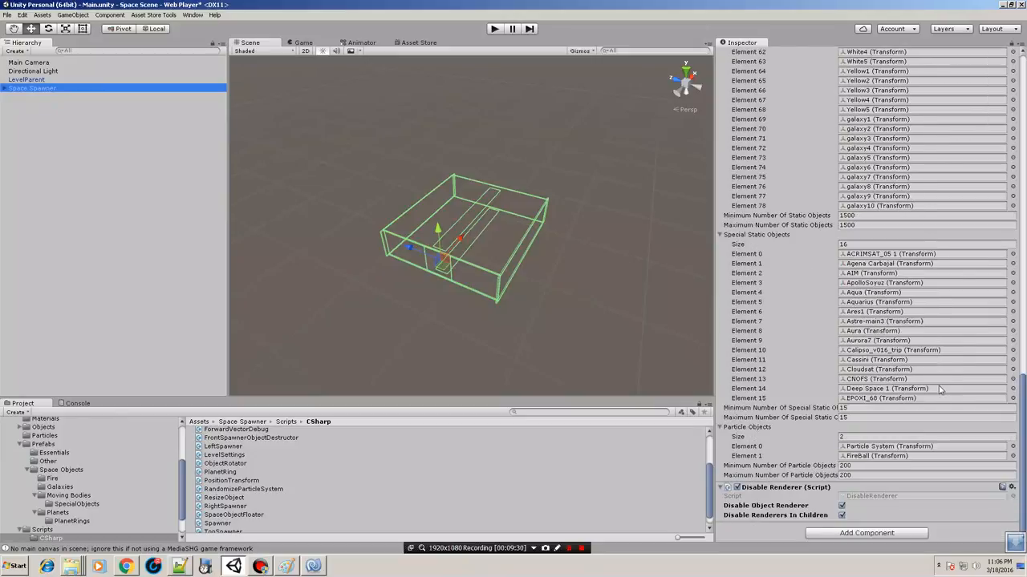
pyautogui.click(5, 90)
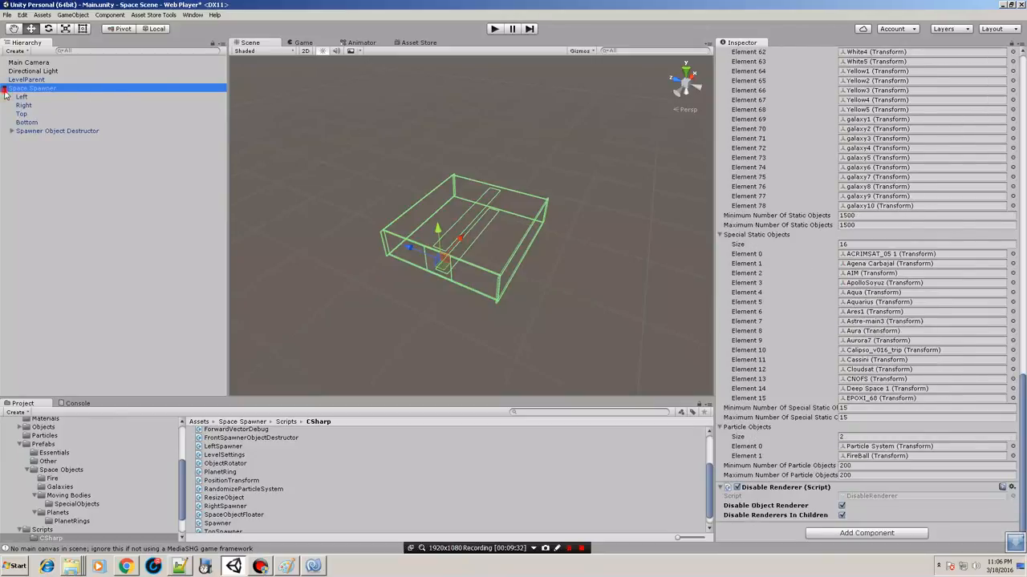
pyautogui.click(5, 90)
# - Locate Bathymetric3 from the Space Spawner's Static Objects list and select the prefab to review its Position Transform settings
pyautogui.click(867, 139)
pyautogui.scroll(5, 899, 202)
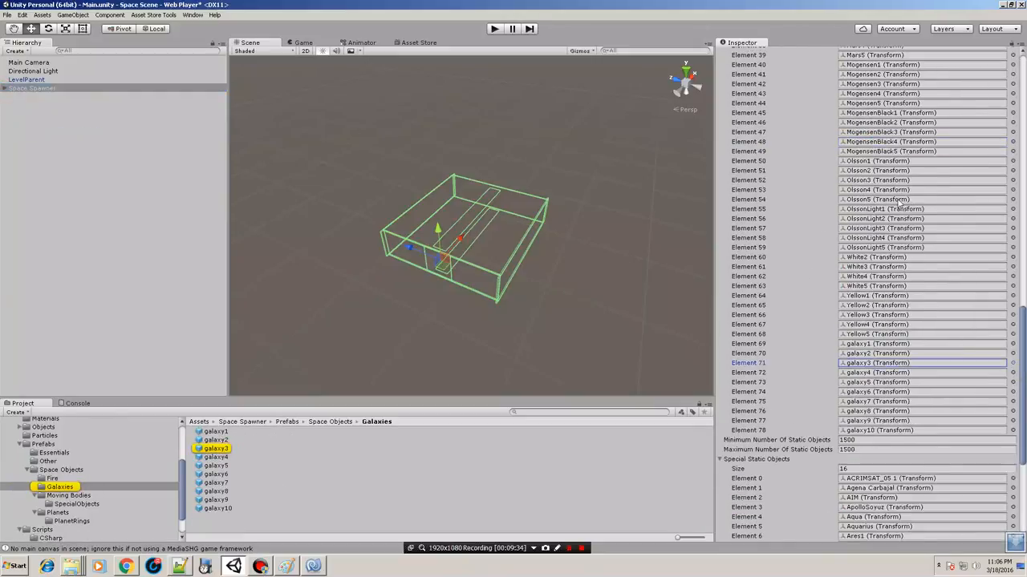
pyautogui.scroll(15, 899, 202)
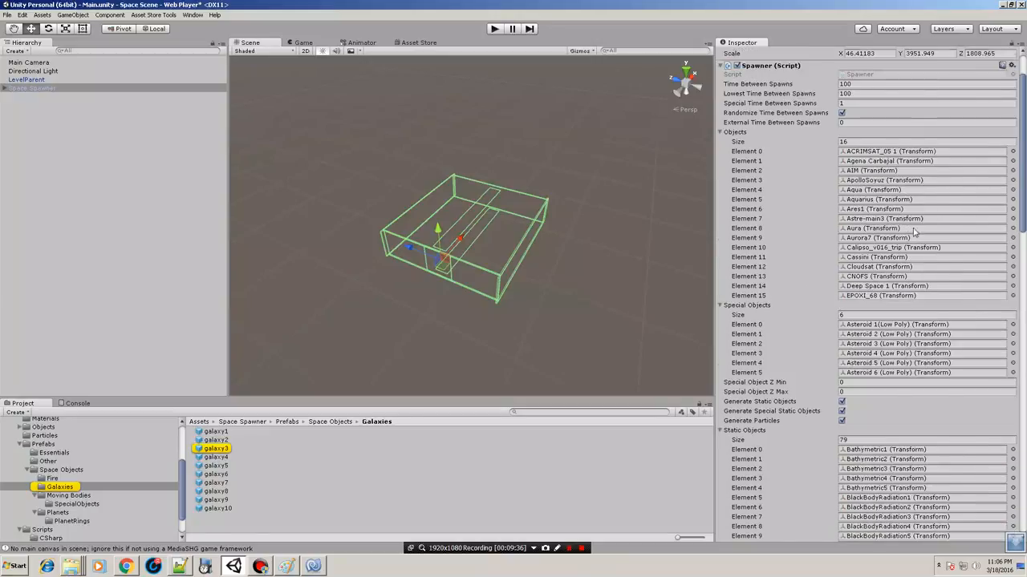
pyautogui.scroll(-4, 914, 233)
pyautogui.click(883, 276)
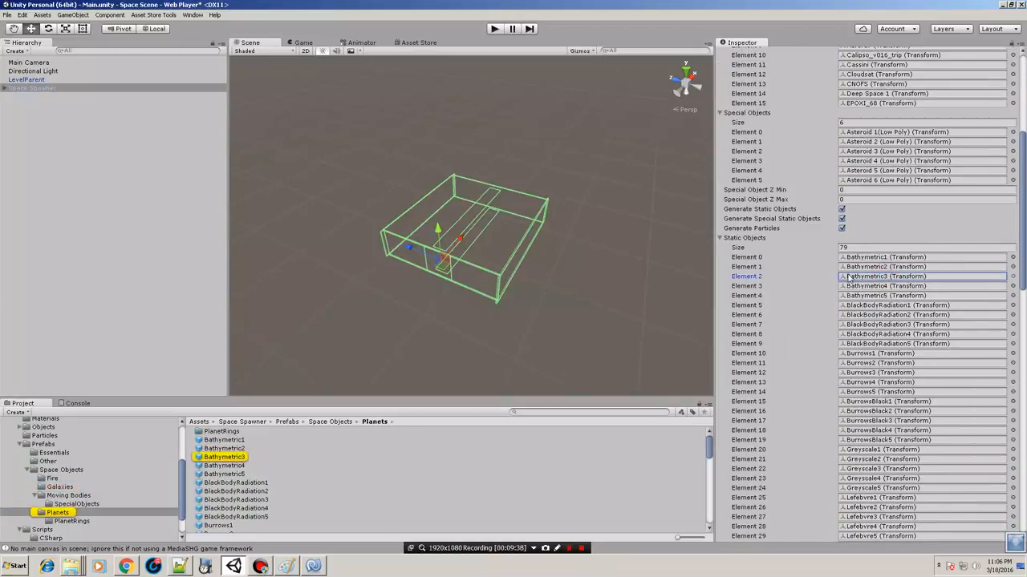
pyautogui.click(228, 458)
pyautogui.scroll(-1, 891, 321)
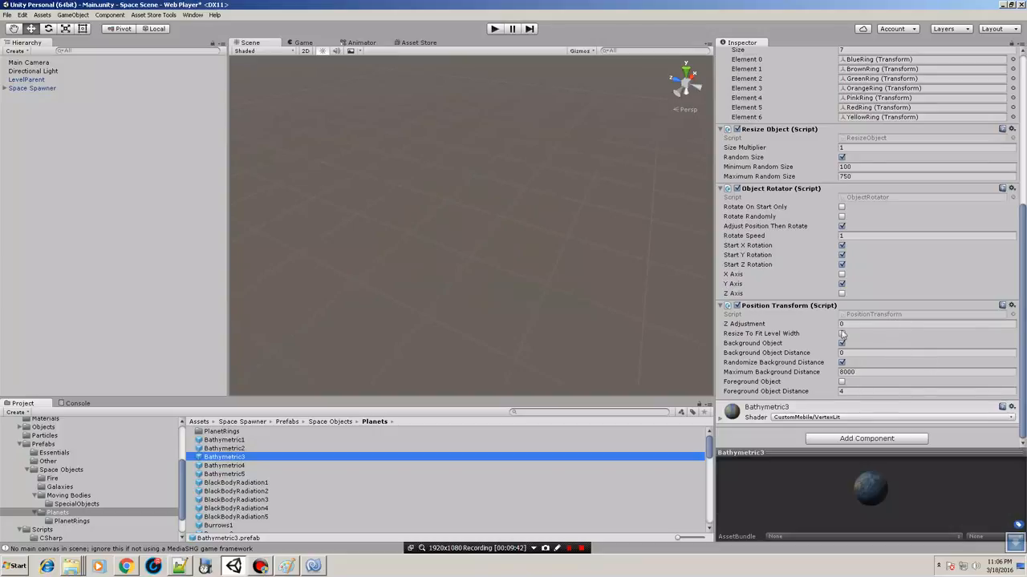
# - Locate the galaxy1 prefab from the Space Spawner's Static Objects list and select it to inspect its components
pyautogui.click(30, 88)
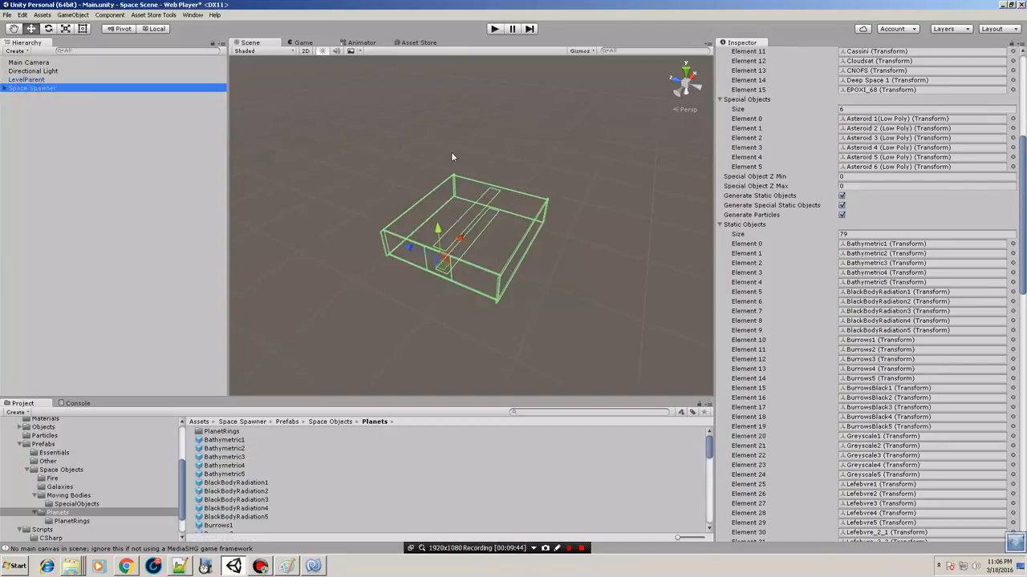
pyautogui.scroll(-12, 907, 401)
pyautogui.scroll(-5, 906, 404)
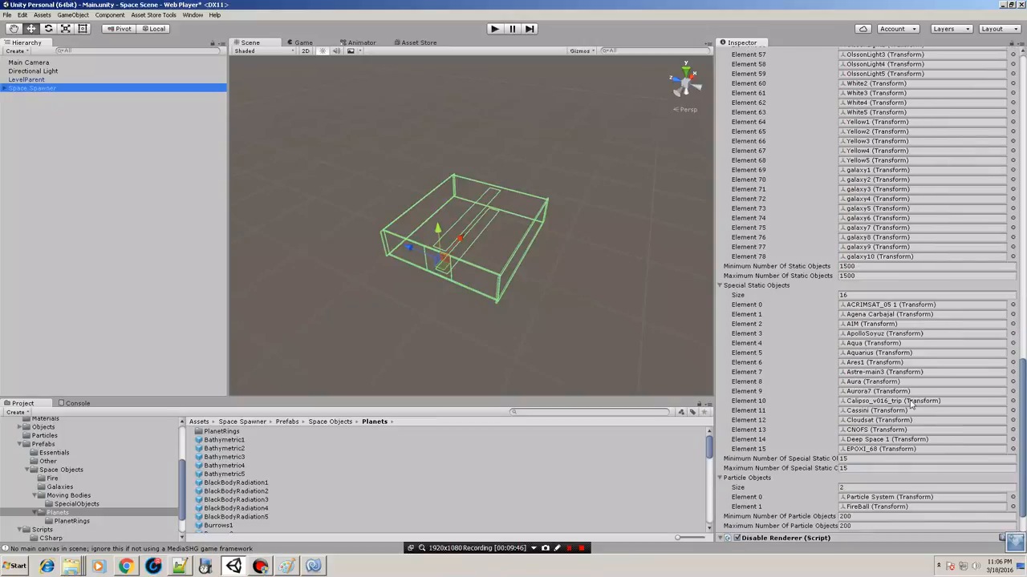
pyautogui.scroll(-5, 911, 401)
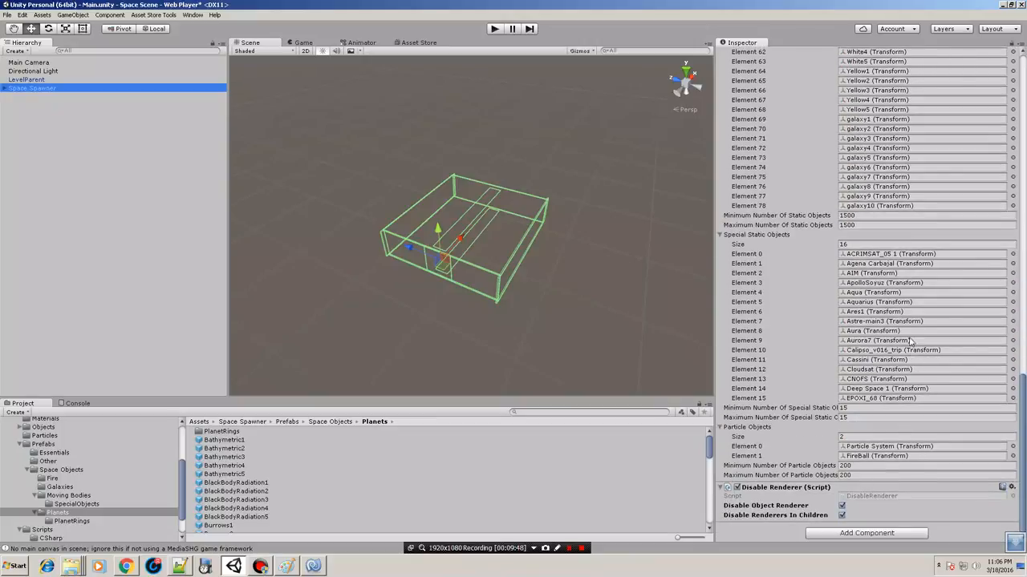
pyautogui.scroll(5, 912, 345)
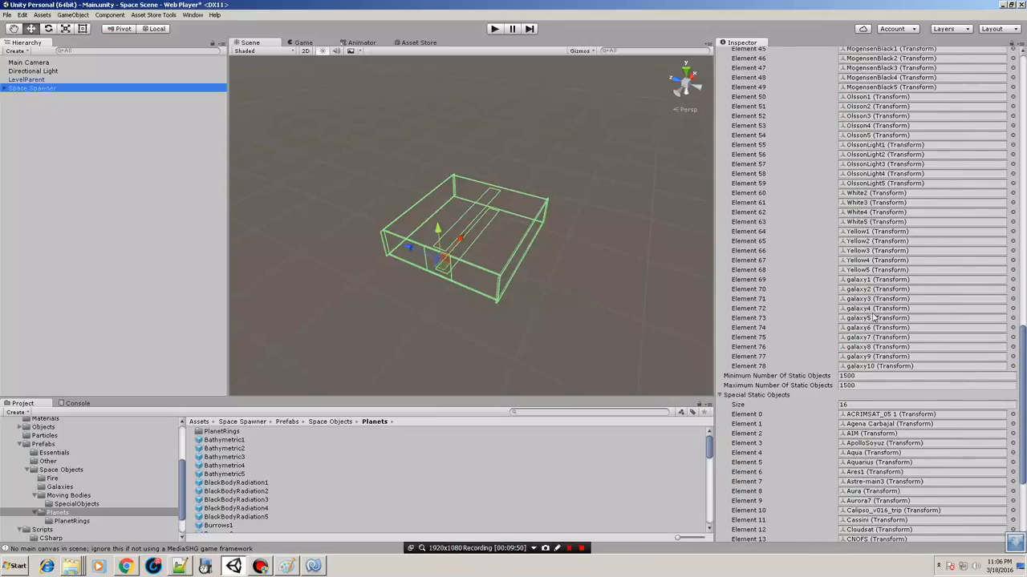
pyautogui.scroll(1, 874, 318)
pyautogui.scroll(3, 889, 324)
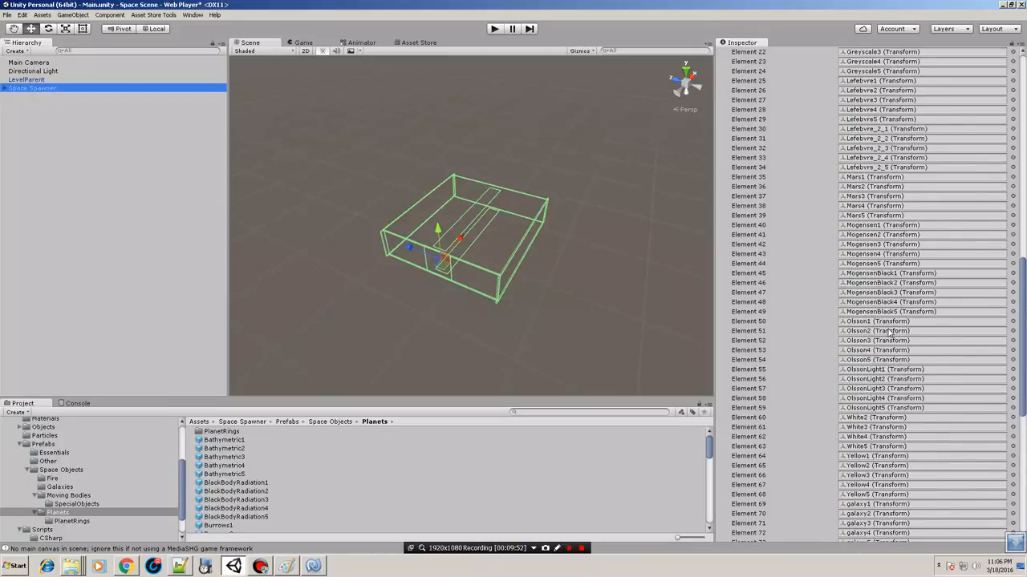
pyautogui.scroll(-3, 888, 324)
pyautogui.click(882, 312)
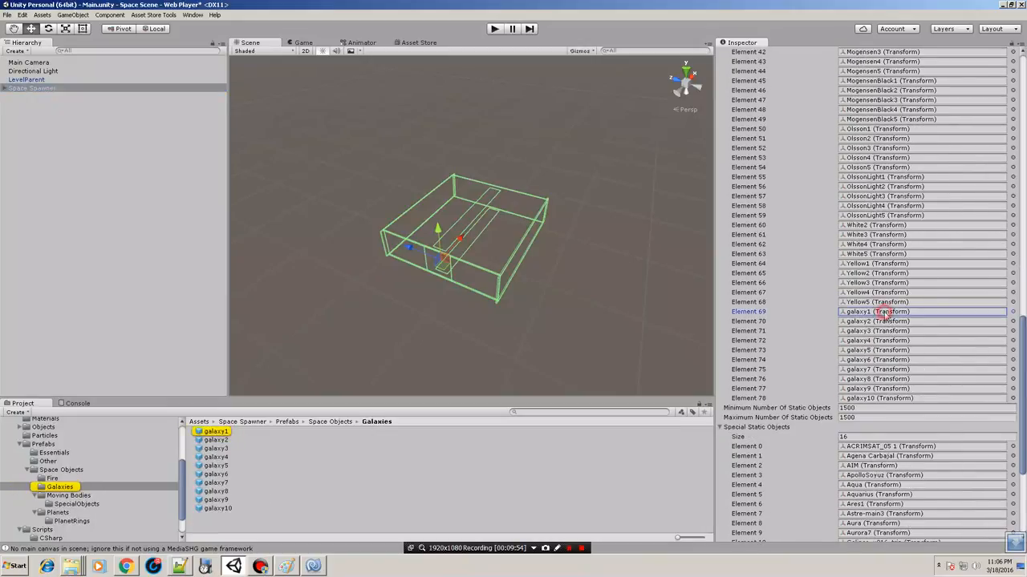
pyautogui.click(216, 431)
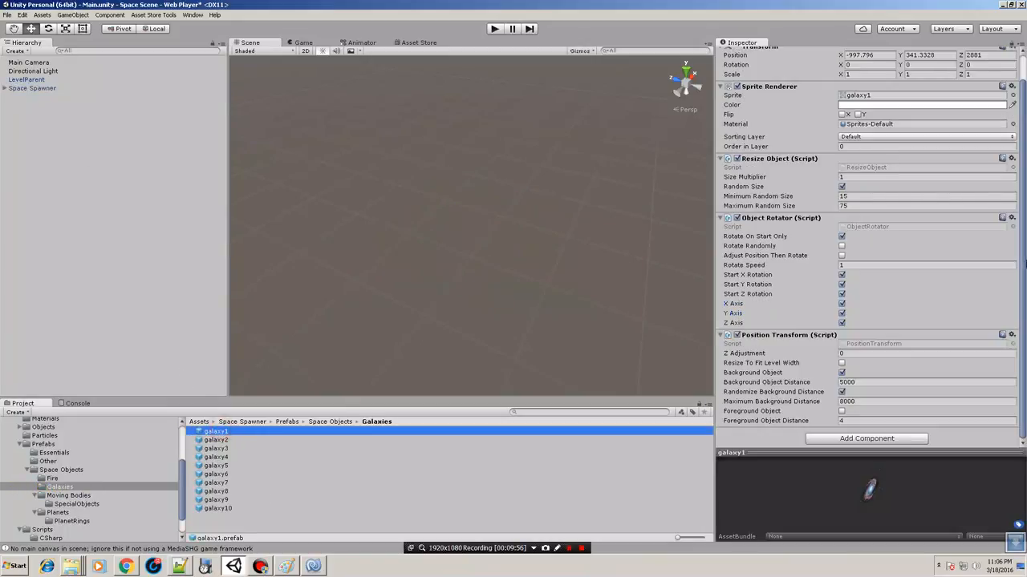
# - Review galaxy1's Sprite Renderer, Resize Object, Object Rotator and Position Transform settings
pyautogui.scroll(2, 961, 310)
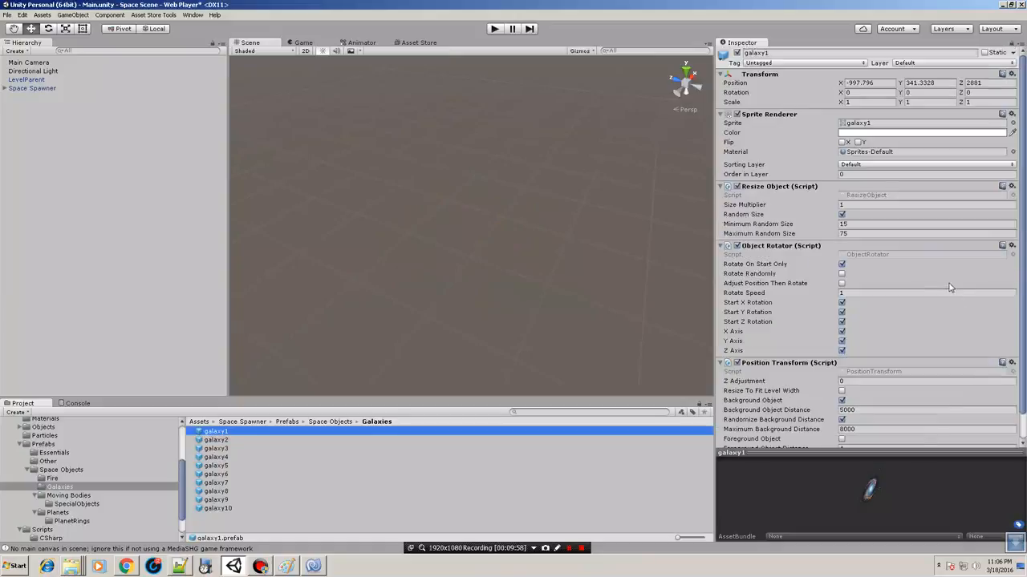
pyautogui.scroll(-2, 952, 286)
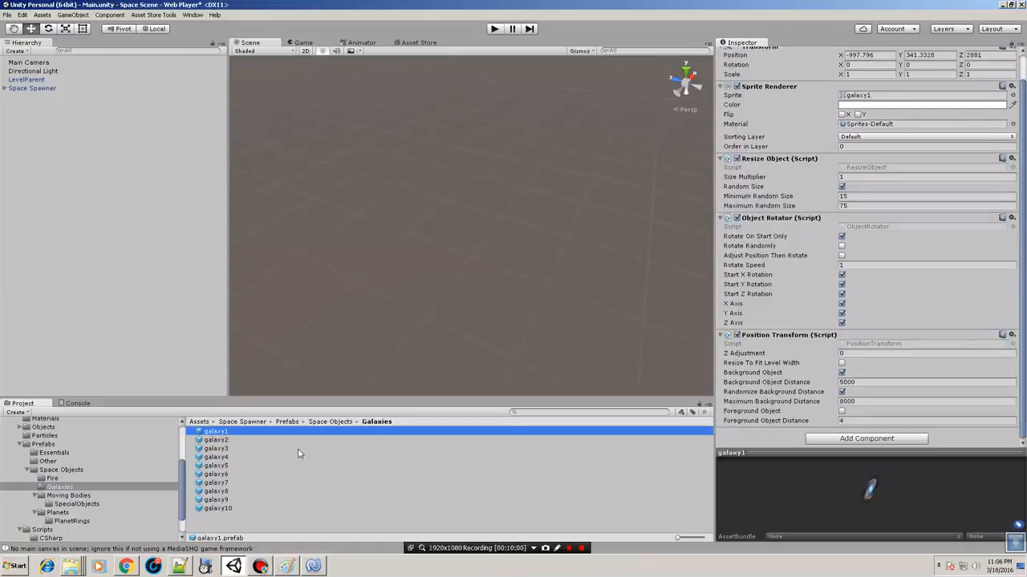
pyautogui.scroll(2, 775, 430)
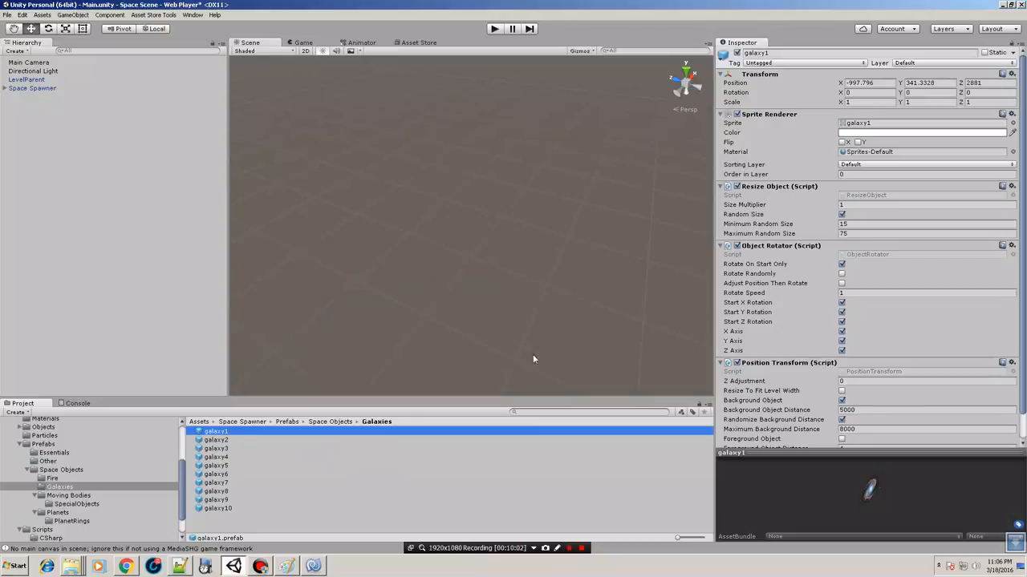
# - Inspect Bathymetric3 from the Static Objects list again and select the BlueRing prefab from its Planet Rings to examine its scripts
pyautogui.click(32, 88)
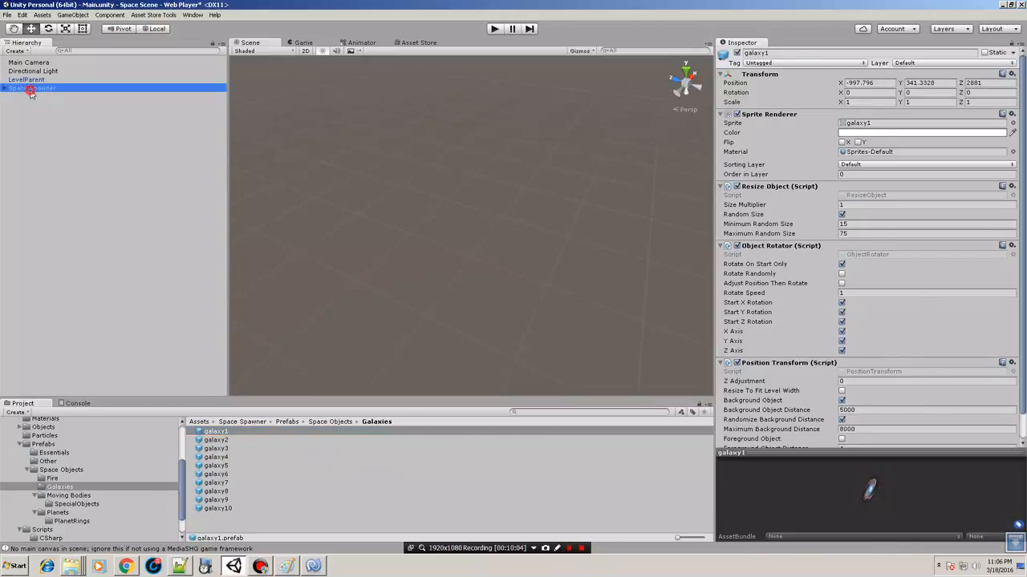
pyautogui.scroll(-6, 902, 368)
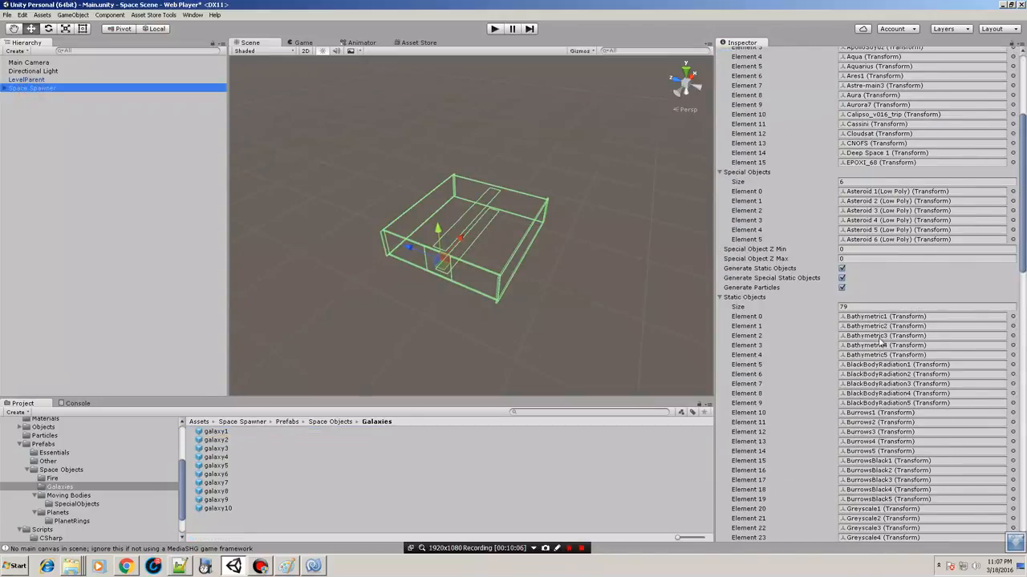
pyautogui.click(883, 337)
pyautogui.click(249, 457)
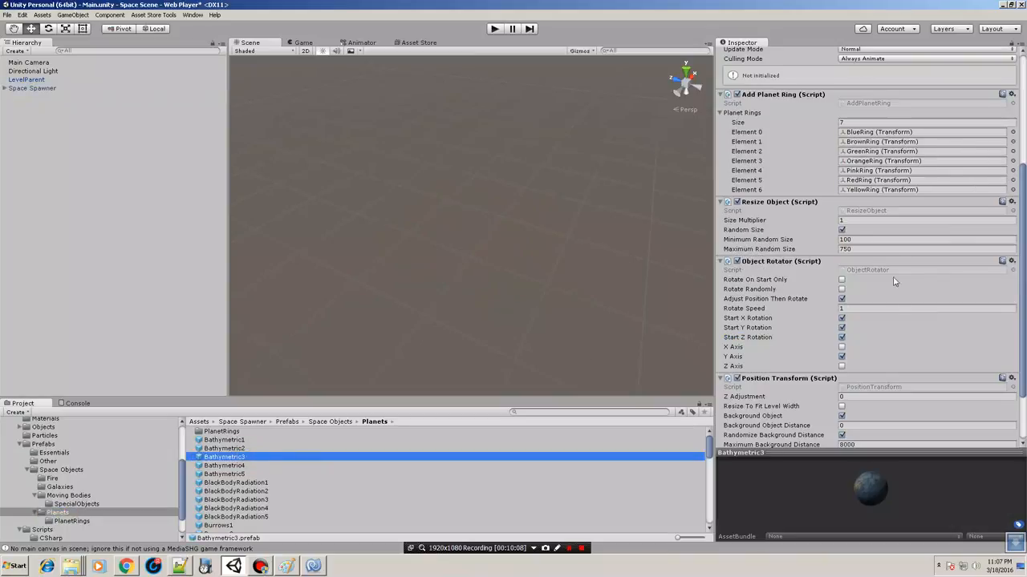
pyautogui.scroll(-3, 894, 310)
pyautogui.scroll(2, 895, 313)
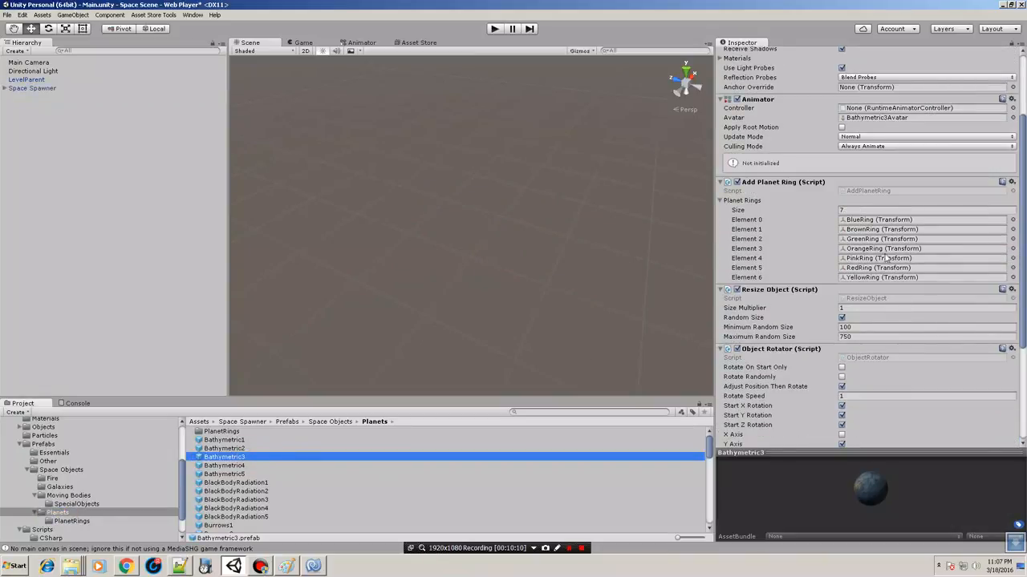
pyautogui.click(877, 220)
pyautogui.click(218, 432)
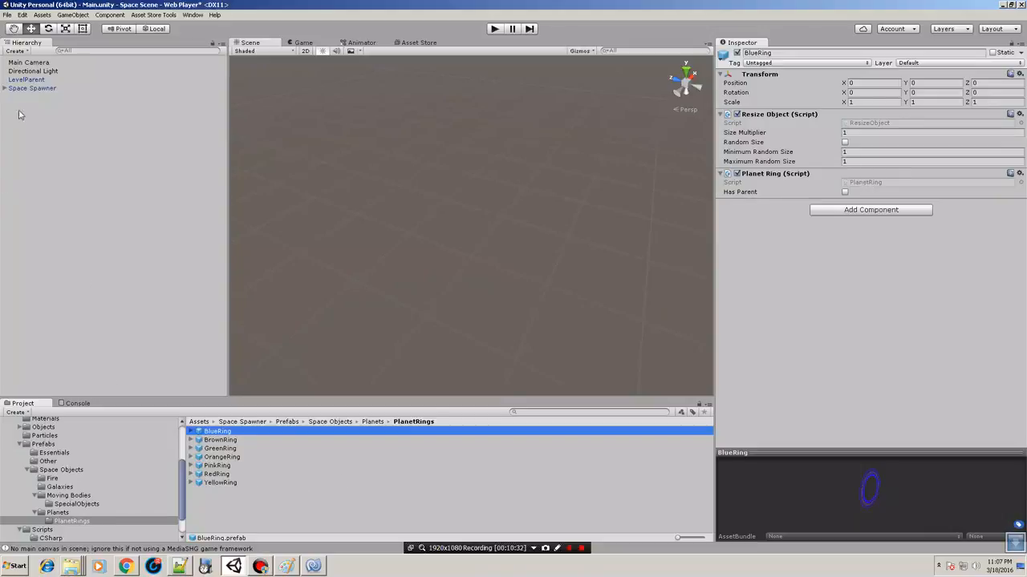
# - Select the Aquarius prefab from the Special Static Objects list and examine its Space Object Floater script's Rotate Speed and Thrust Force
pyautogui.click(31, 88)
pyautogui.scroll(-10, 944, 417)
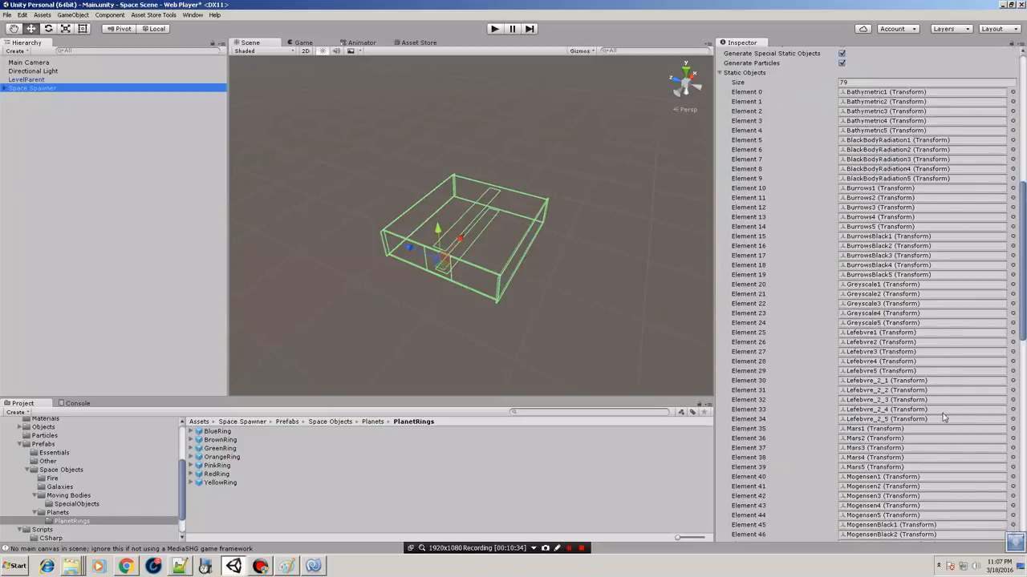
pyautogui.scroll(-15, 944, 418)
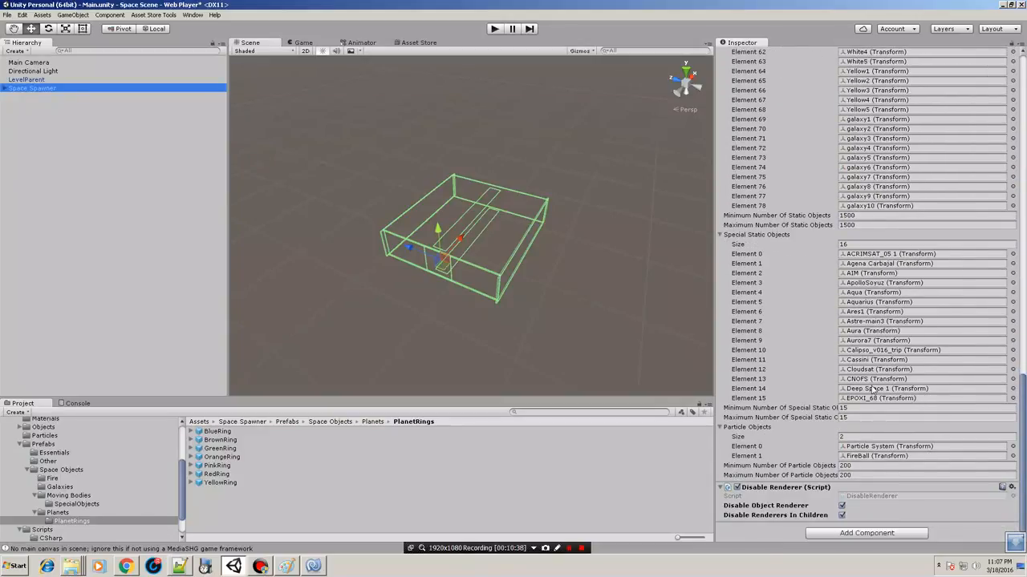
pyautogui.click(873, 303)
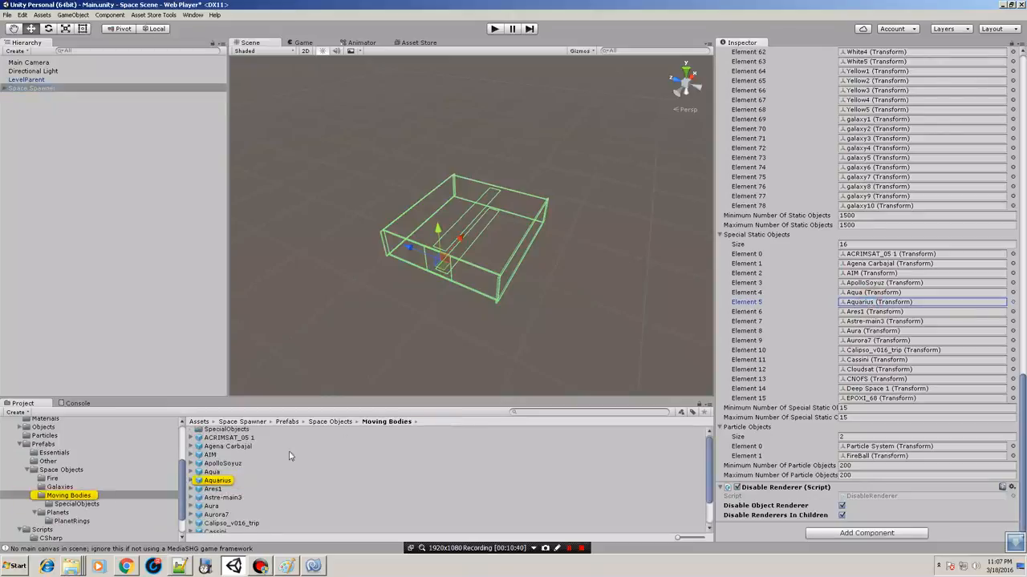
pyautogui.click(218, 480)
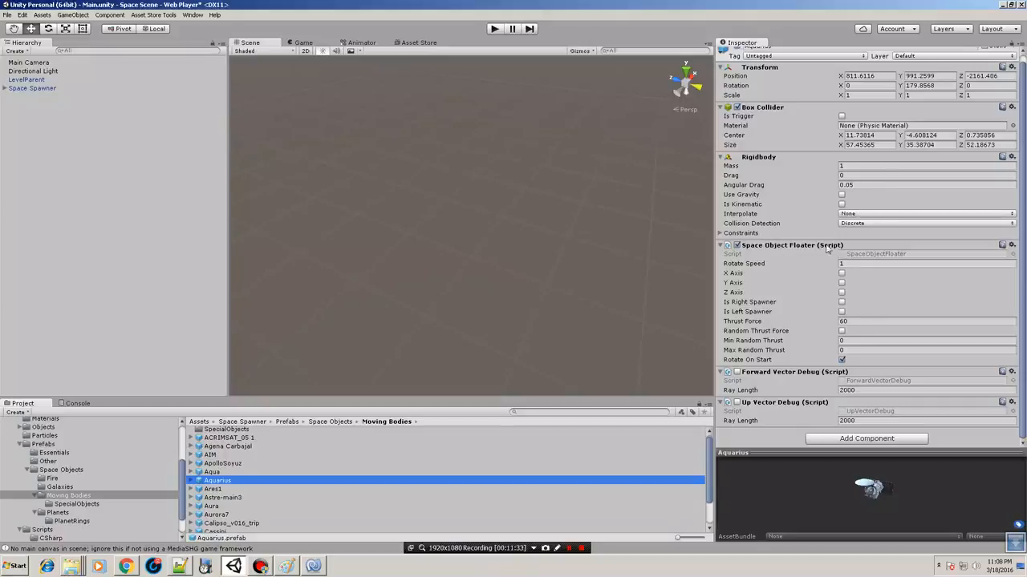
pyautogui.click(852, 264)
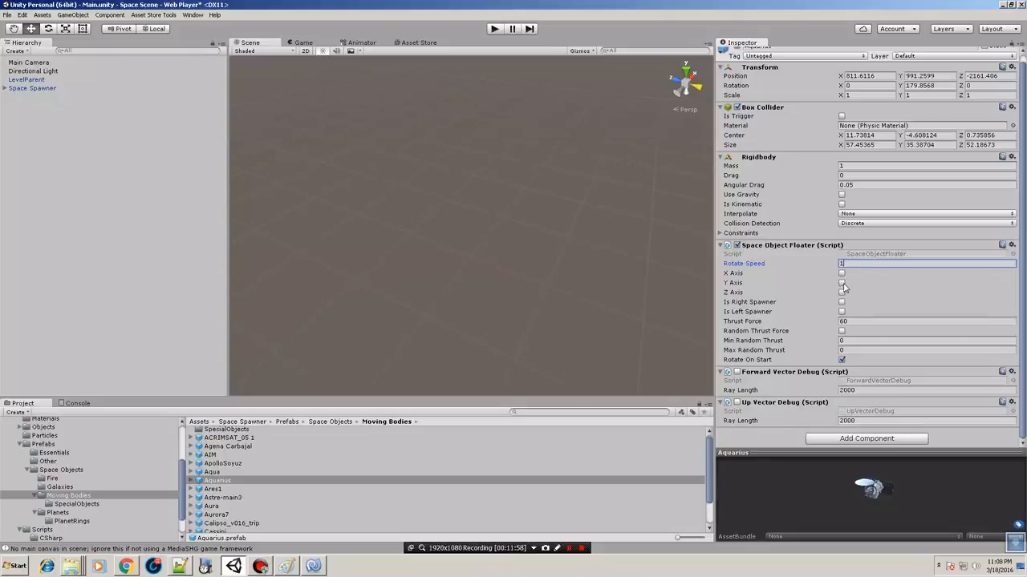
pyautogui.click(872, 322)
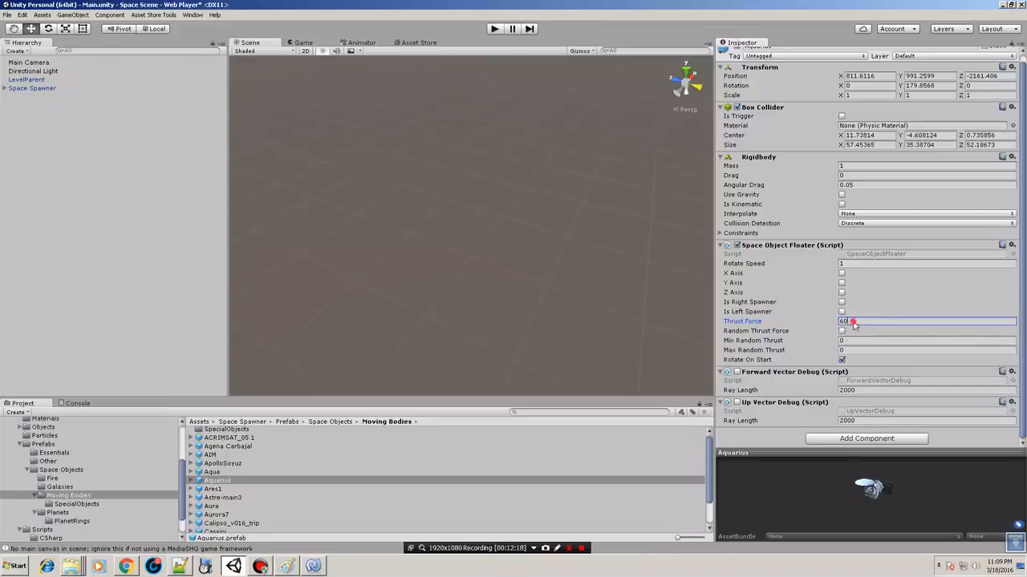
# - Examine the Thrust Force setting in Aquarius's Space Object Floater script
pyautogui.moveTo(855, 322); pyautogui.dragTo(835, 323)
pyautogui.click(858, 323)
pyautogui.click(866, 321)
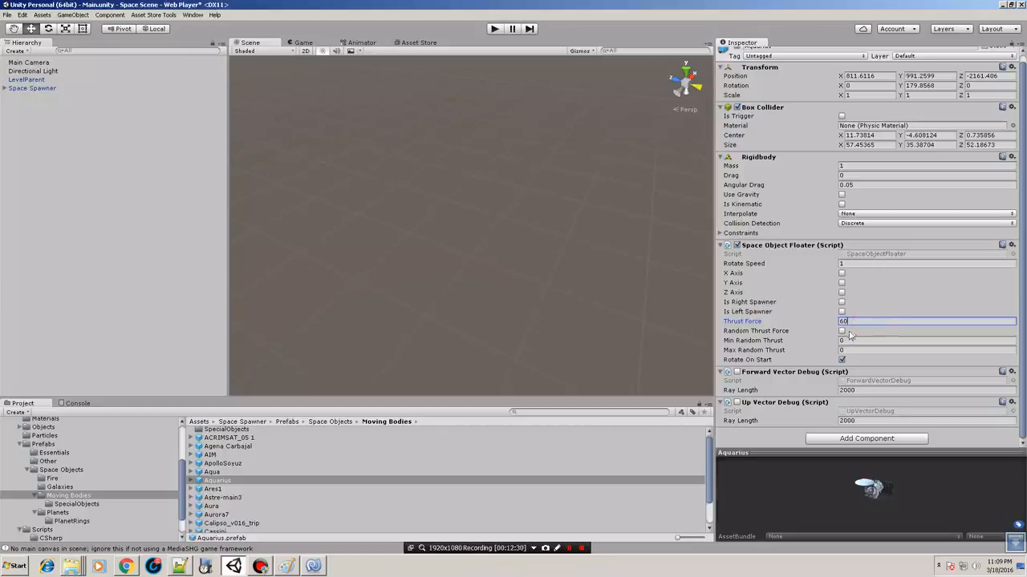
pyautogui.click(856, 322)
pyautogui.click(858, 322)
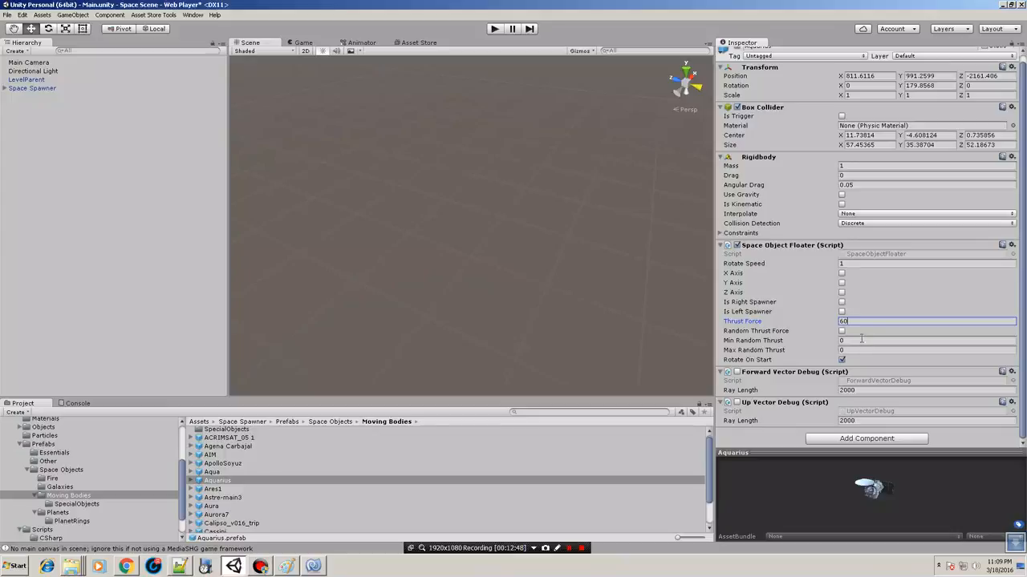
# - Compare the Min Random Thrust and Max Random Thrust settings with Thrust Force in Aquarius's Space Object Floater script
pyautogui.click(861, 340)
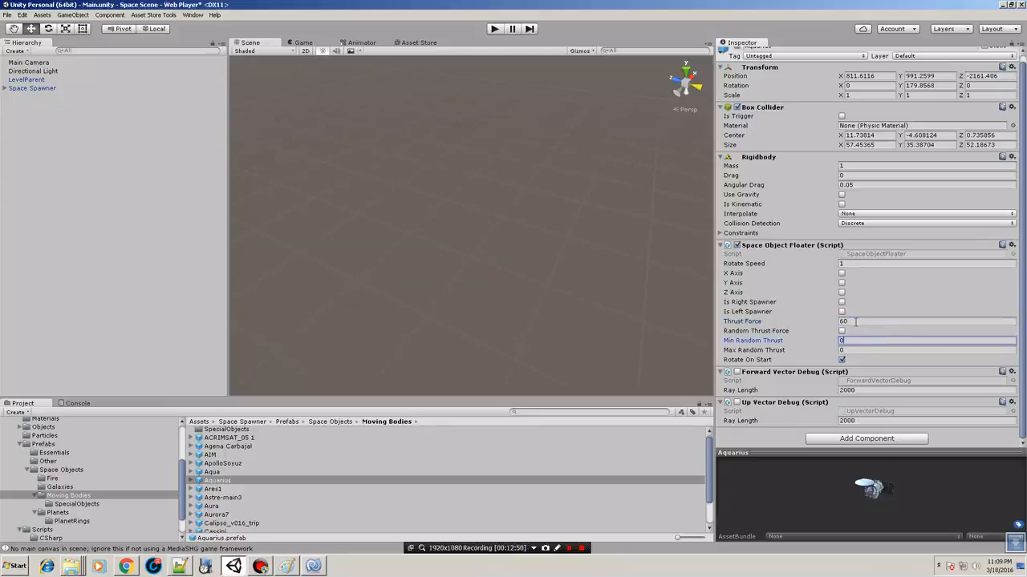
pyautogui.click(855, 321)
pyautogui.click(864, 340)
pyautogui.click(865, 351)
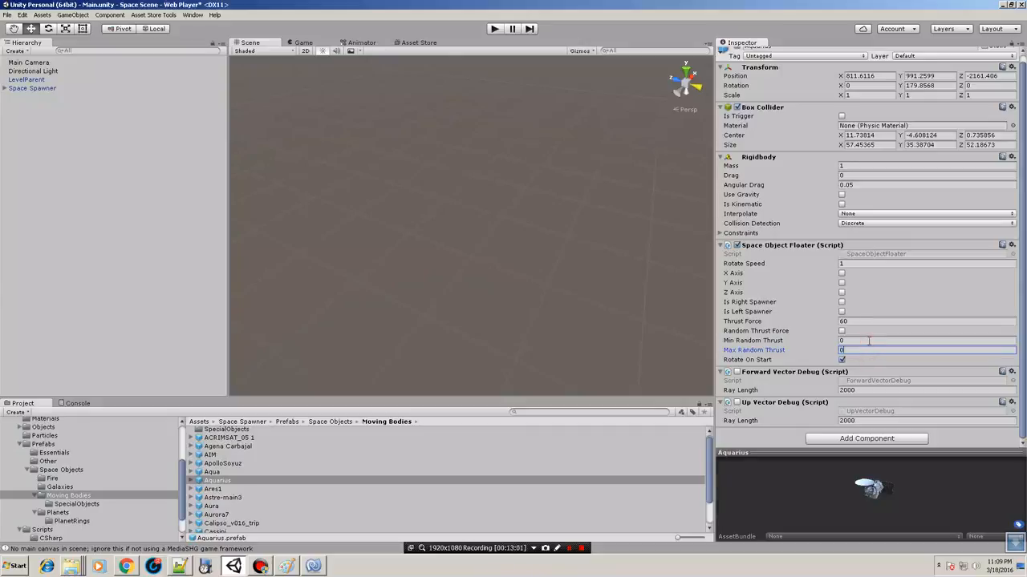
pyautogui.click(869, 341)
pyautogui.click(867, 350)
pyautogui.click(868, 341)
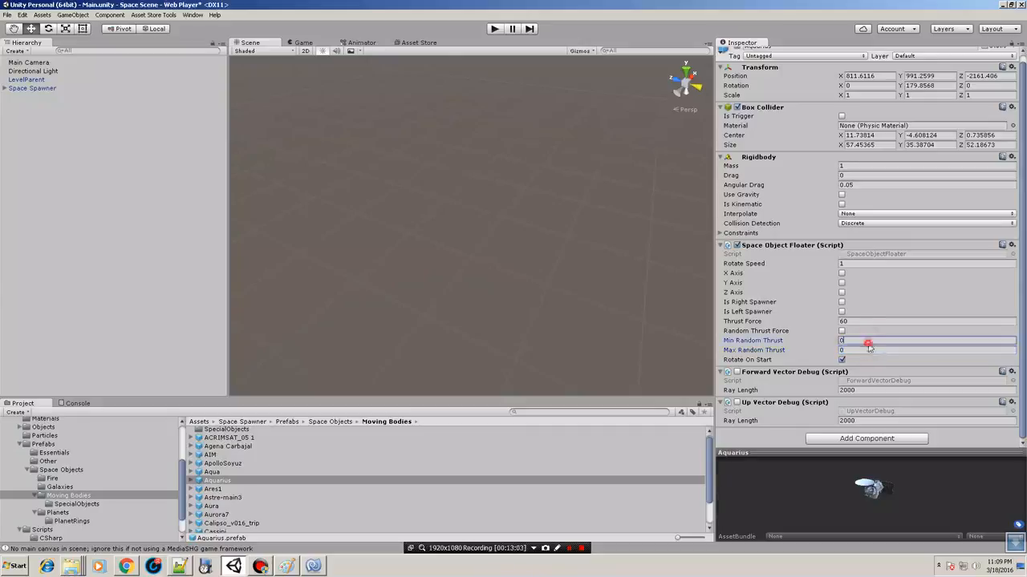
pyautogui.click(868, 349)
pyautogui.click(867, 341)
pyautogui.click(866, 350)
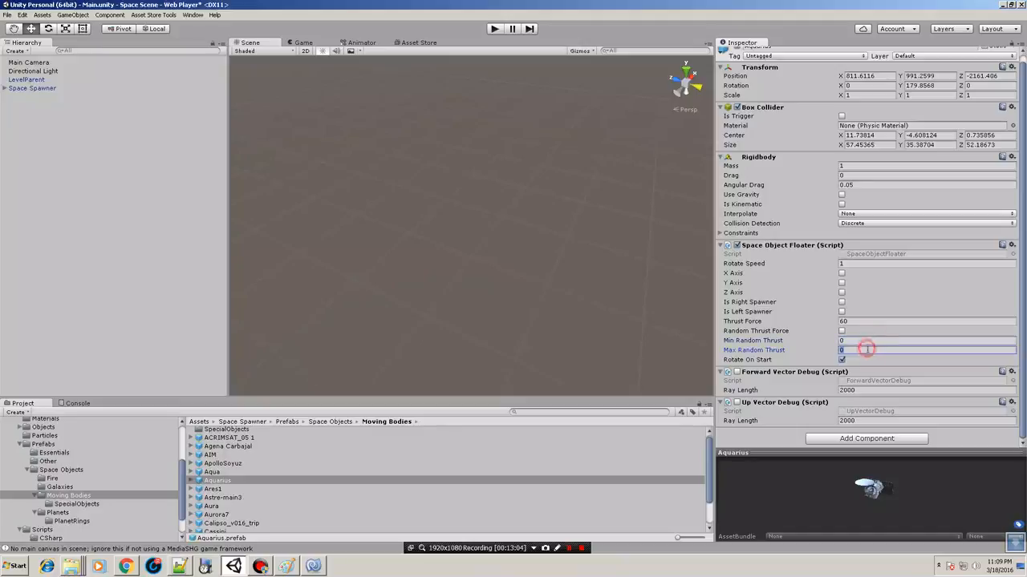
pyautogui.click(867, 341)
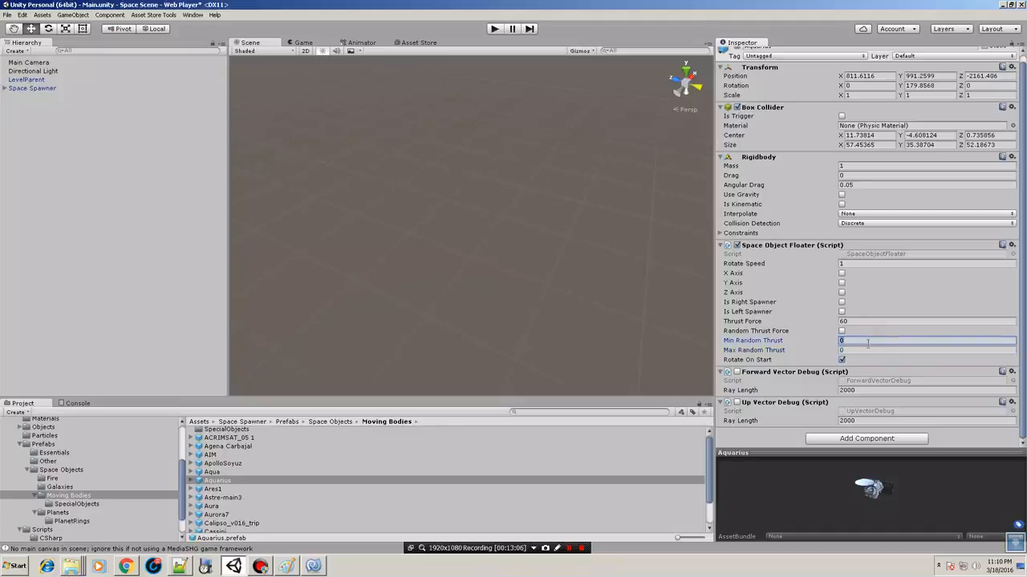
pyautogui.click(867, 350)
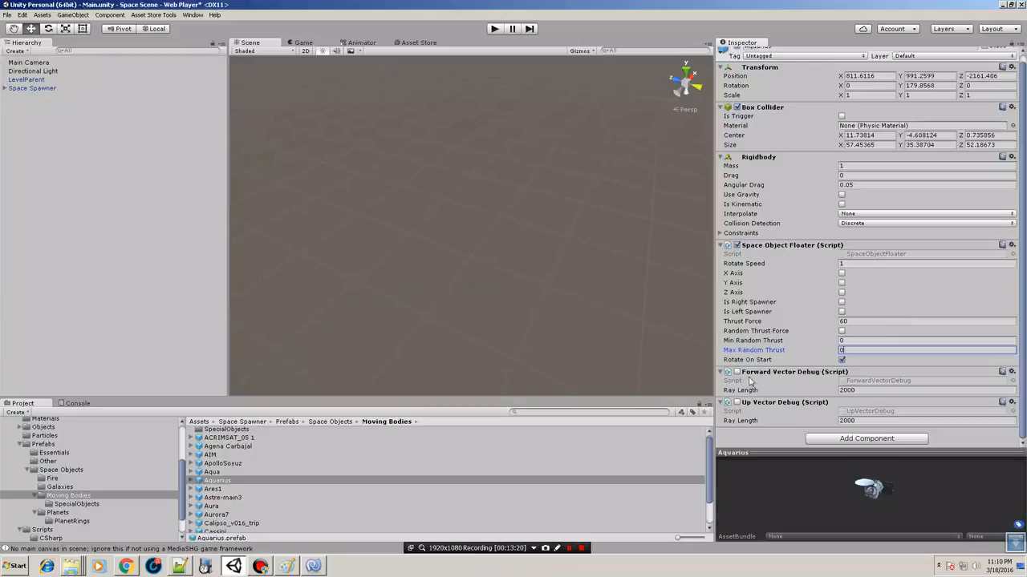
# - Locate the ForwardVectorDebug and UpVectorDebug script files used by Aquarius in the project
pyautogui.click(884, 382)
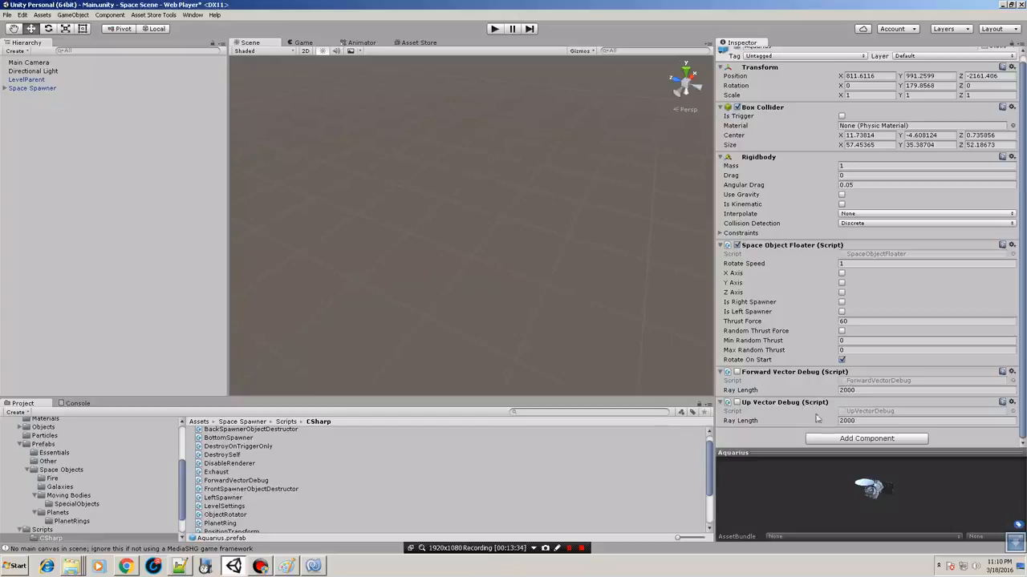
pyautogui.click(850, 412)
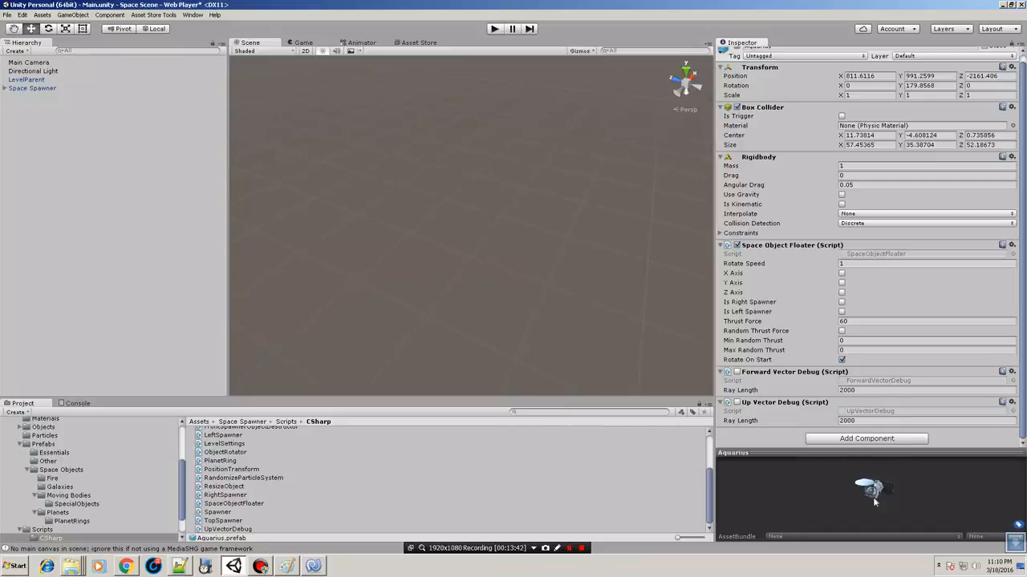
# - Locate Asteroid 1(Low Poly) from the Space Spawner's Special Objects list and select the prefab to inspect its components
pyautogui.click(45, 89)
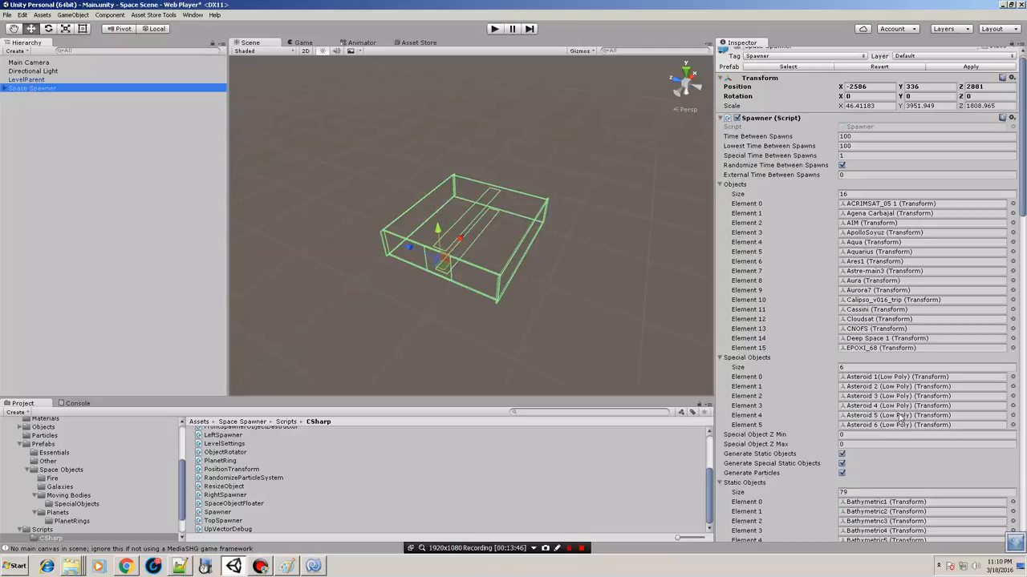
pyautogui.click(908, 377)
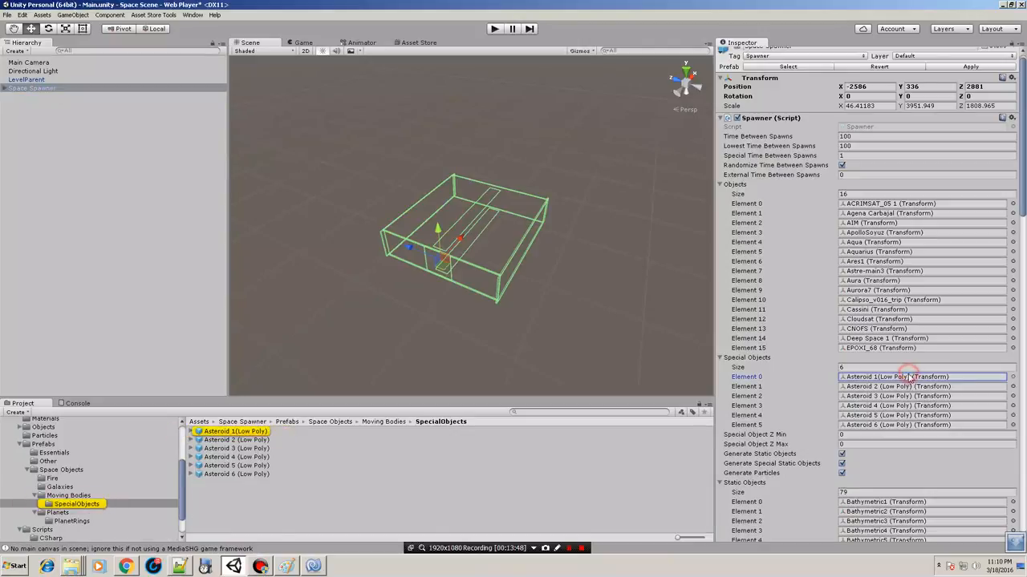
pyautogui.click(240, 431)
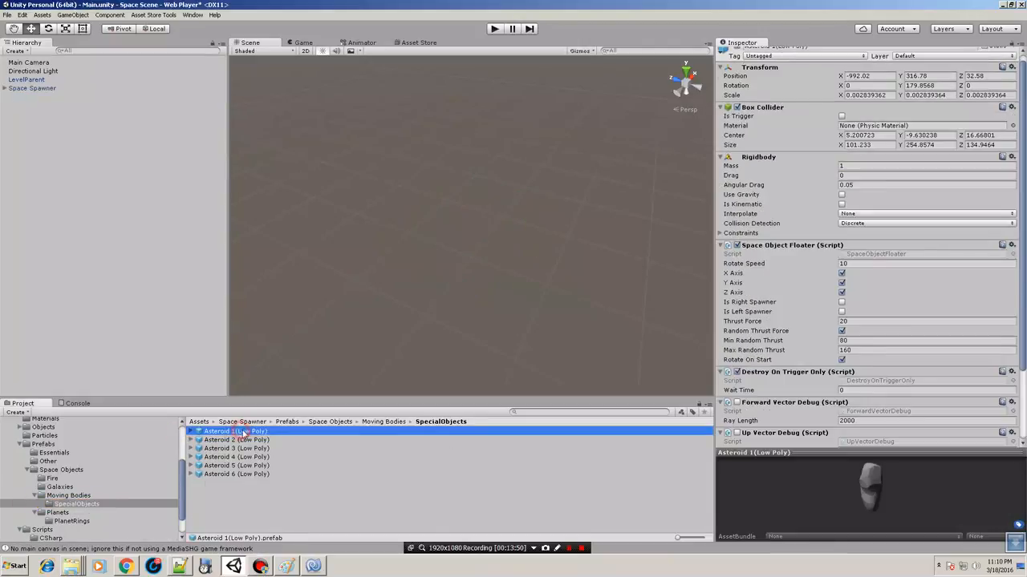
pyautogui.scroll(-5, 994, 393)
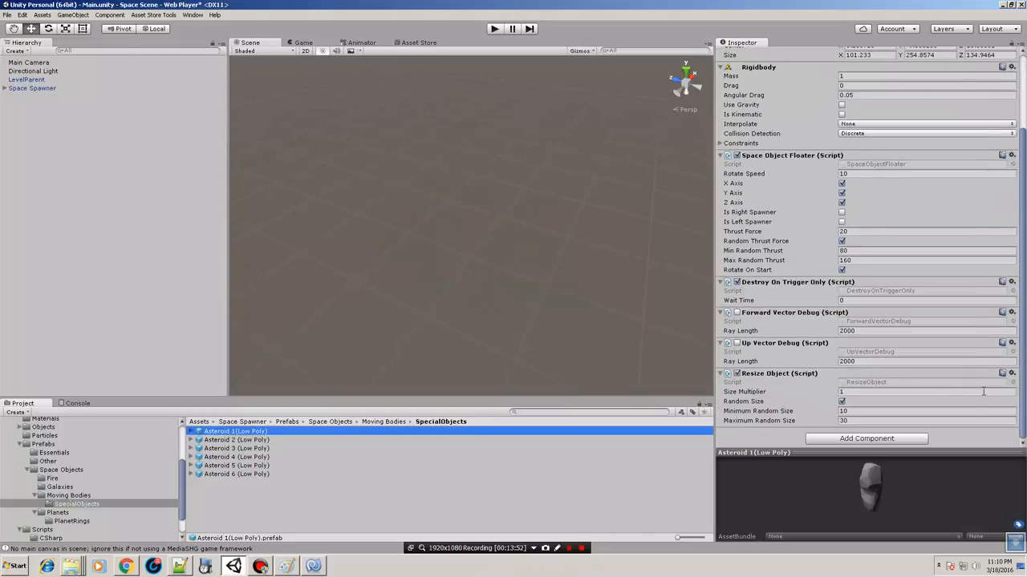
pyautogui.scroll(3, 958, 433)
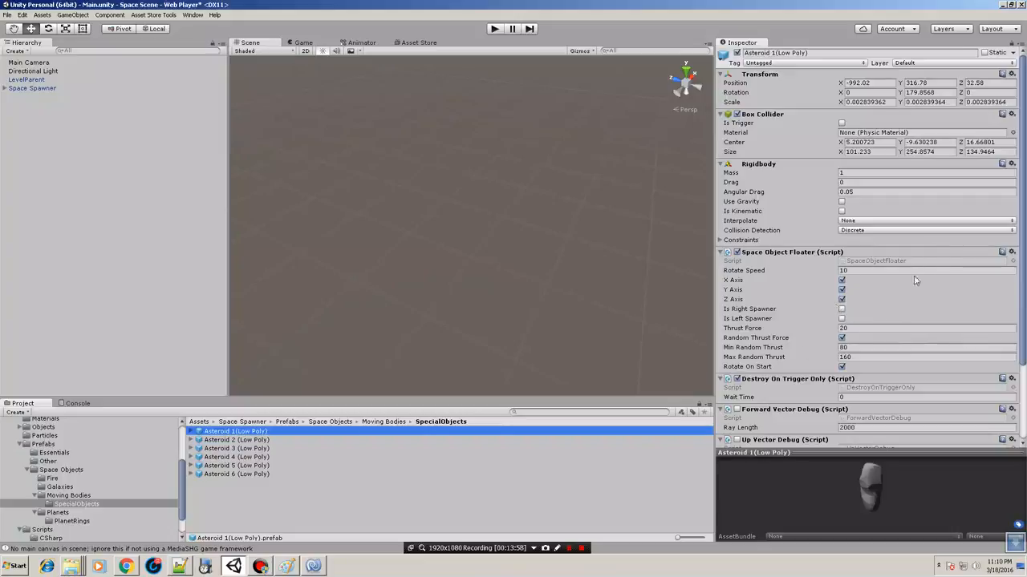
pyautogui.scroll(-2, 931, 283)
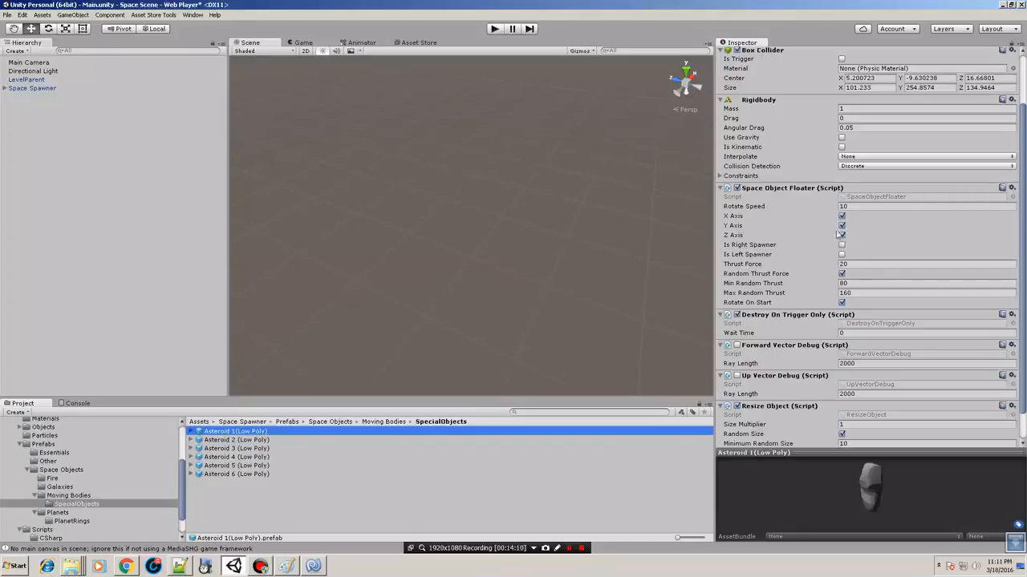
# - Examine the Thrust Force, Min Random Thrust and Max Random Thrust settings of Asteroid 1(Low Poly)
pyautogui.click(875, 264)
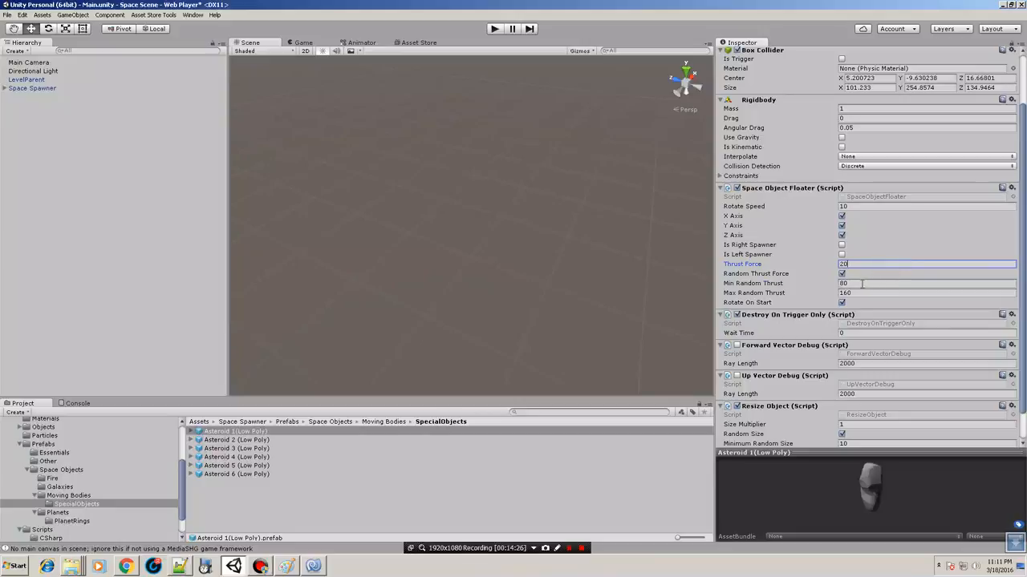
pyautogui.click(862, 283)
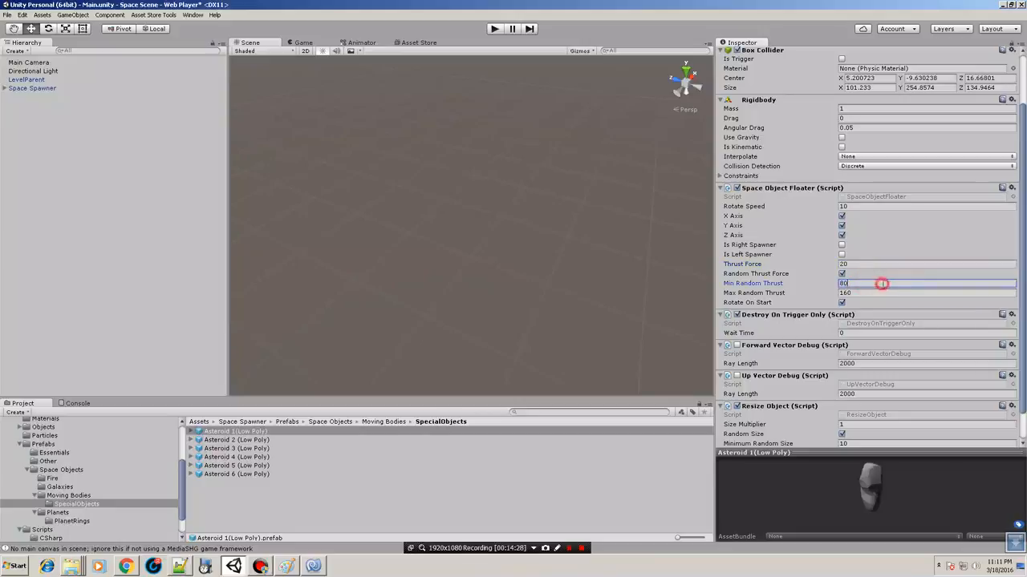
pyautogui.click(873, 293)
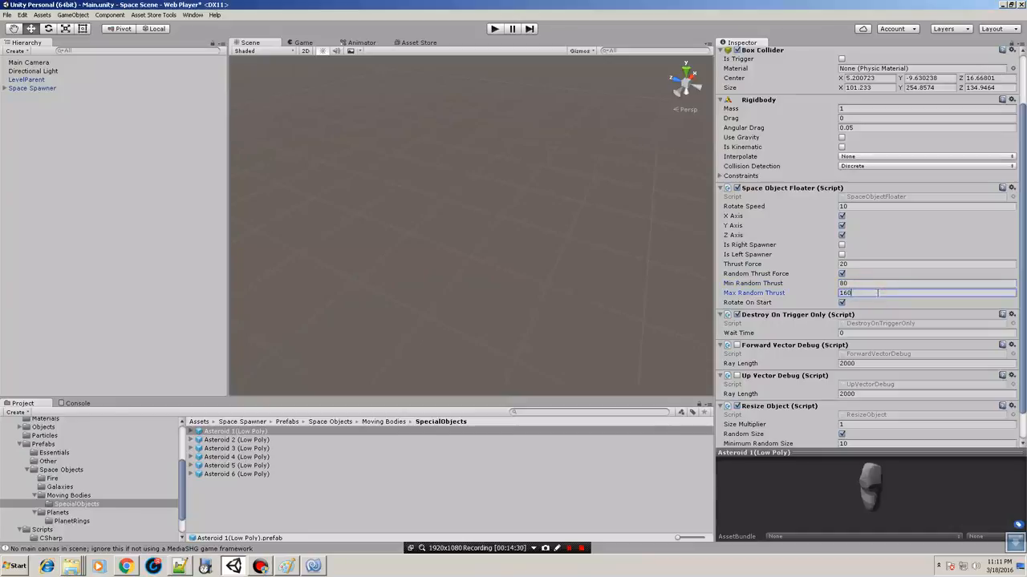
# - Review the asteroid's Destroy On Trigger Only script and Wait Time, plus the Resize Object script's Minimum Random Size
pyautogui.scroll(-2, 946, 273)
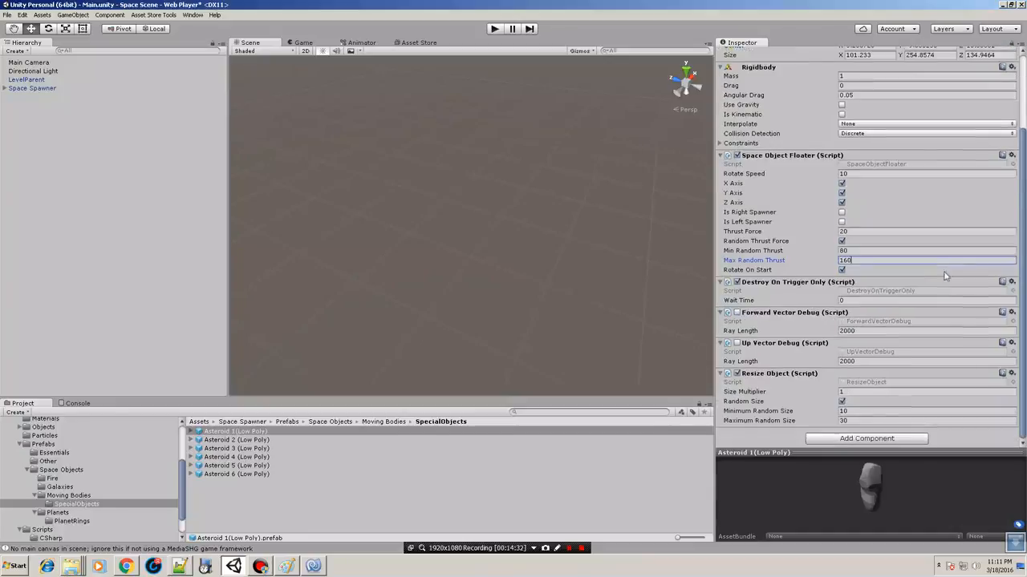
pyautogui.click(883, 291)
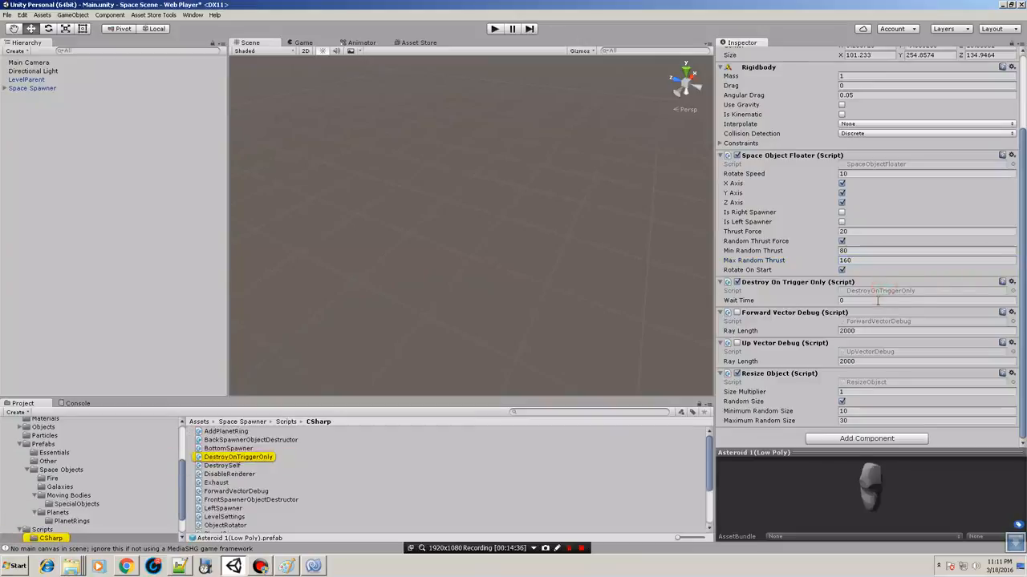
pyautogui.click(896, 300)
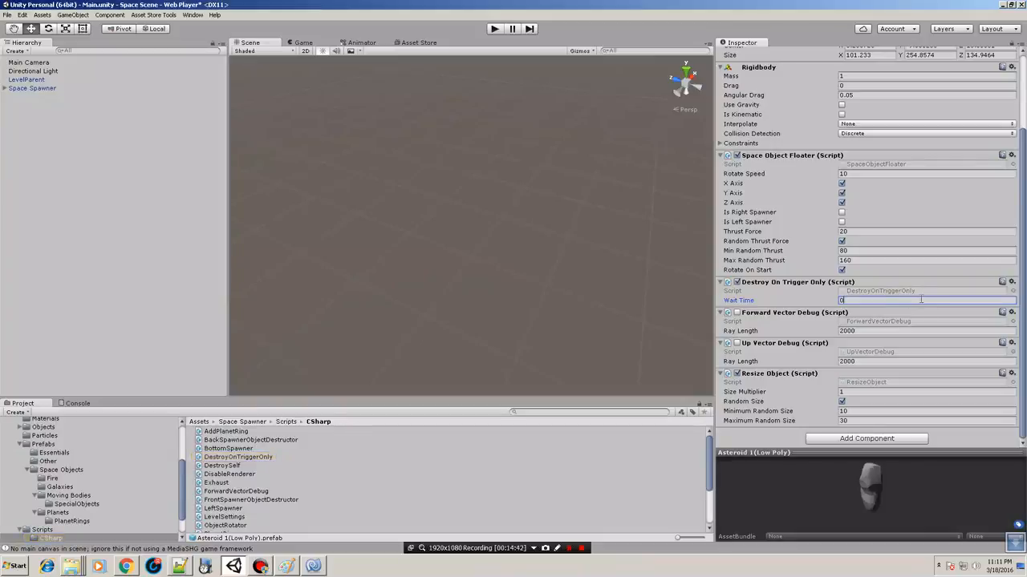
pyautogui.click(859, 411)
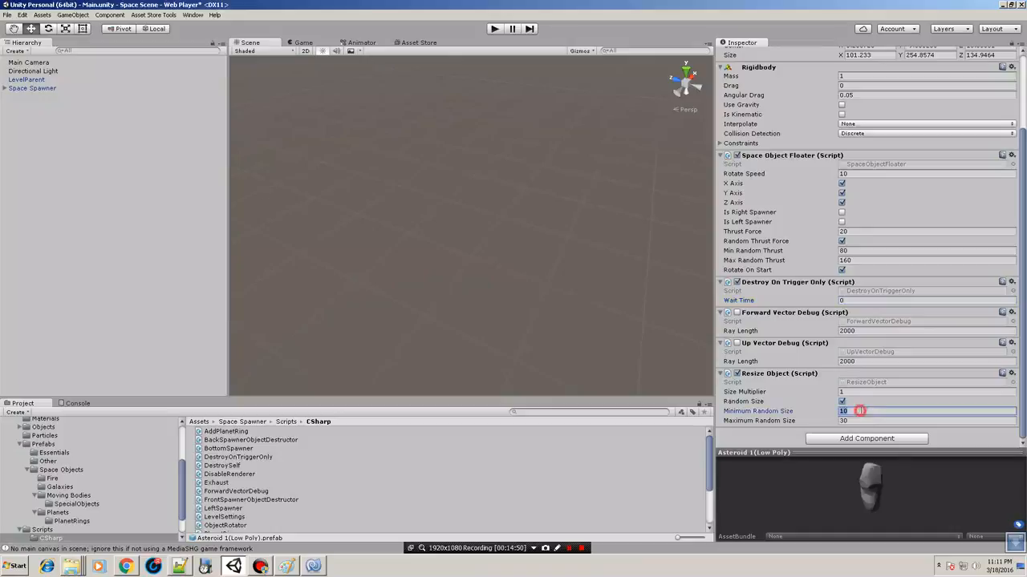
pyautogui.click(867, 410)
pyautogui.click(859, 411)
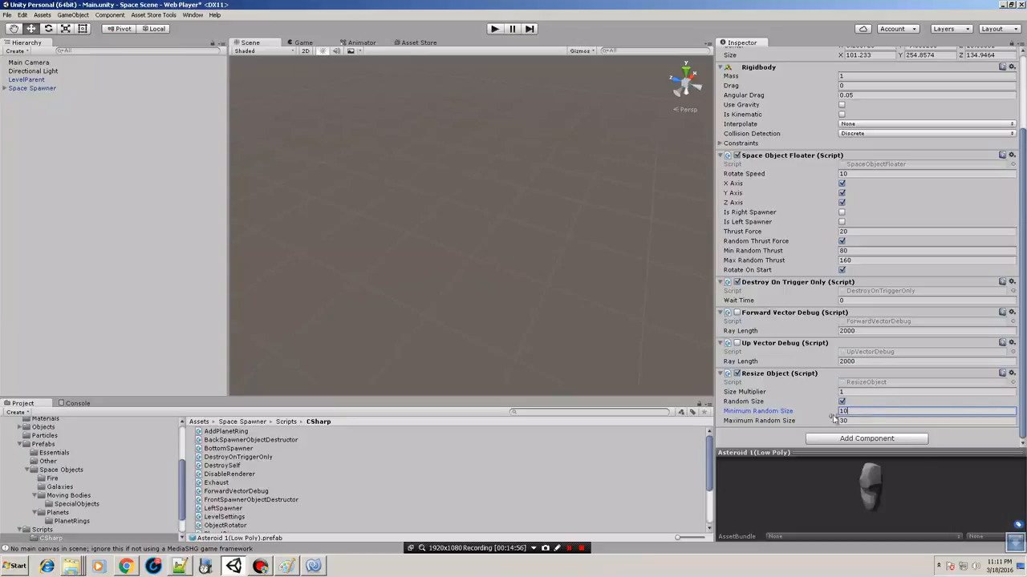
# - Select the Space Spawner, expand its child objects and look through its full list of Spawner settings
pyautogui.click(36, 88)
pyautogui.click(5, 88)
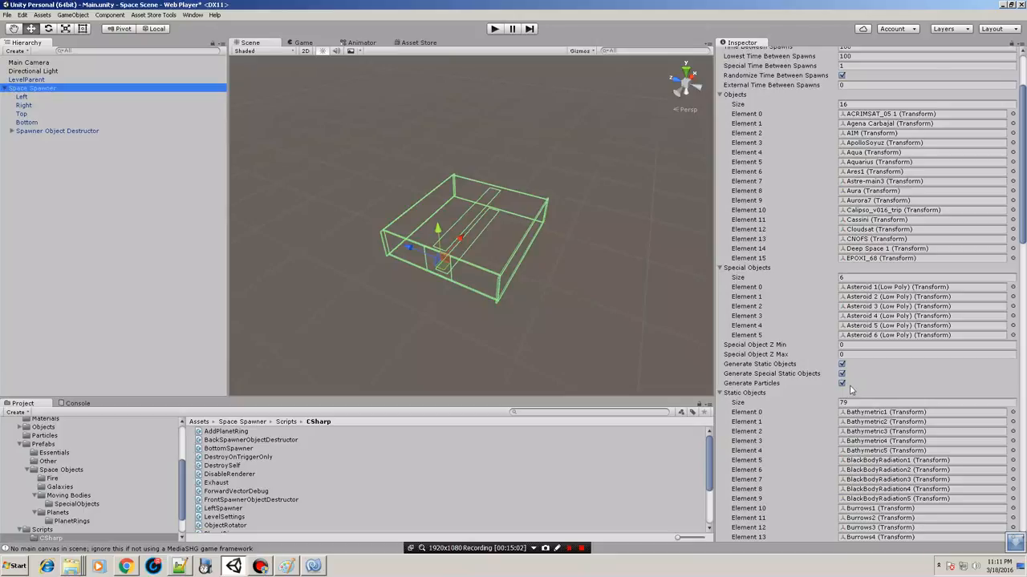
pyautogui.scroll(-20, 854, 385)
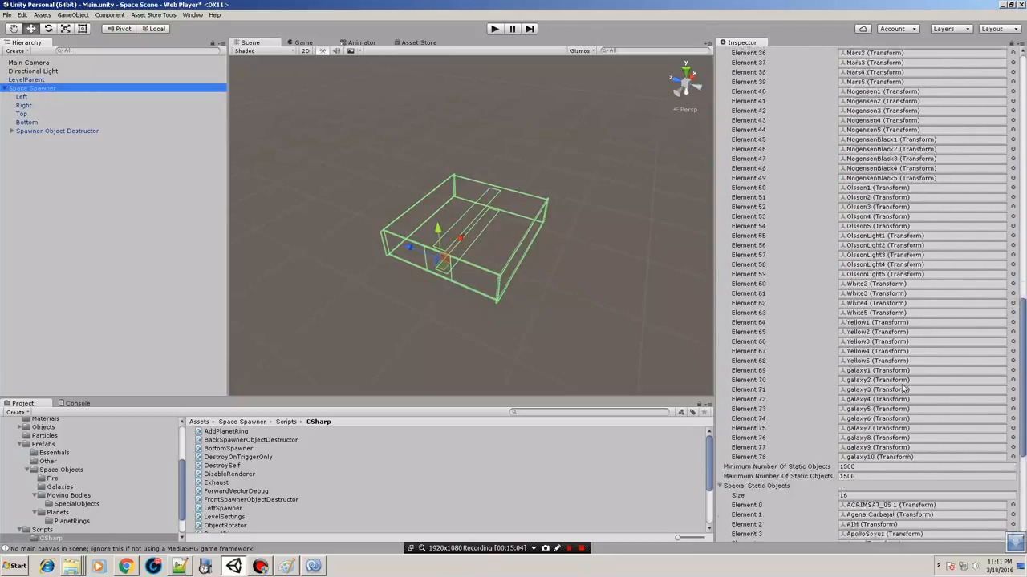
pyautogui.scroll(-3, 904, 387)
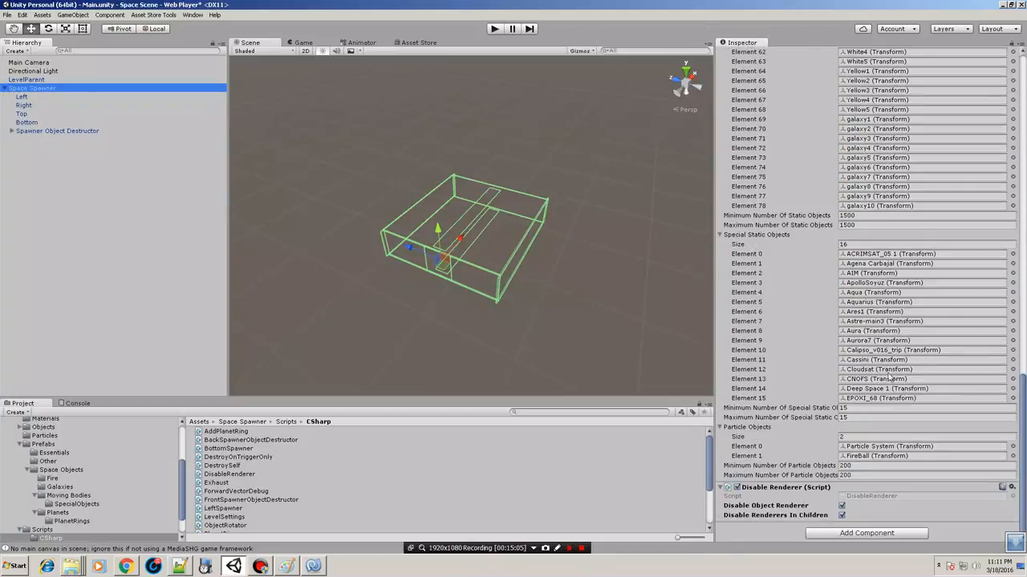
pyautogui.click(1023, 410)
pyautogui.moveTo(1024, 410); pyautogui.dragTo(1019, 102)
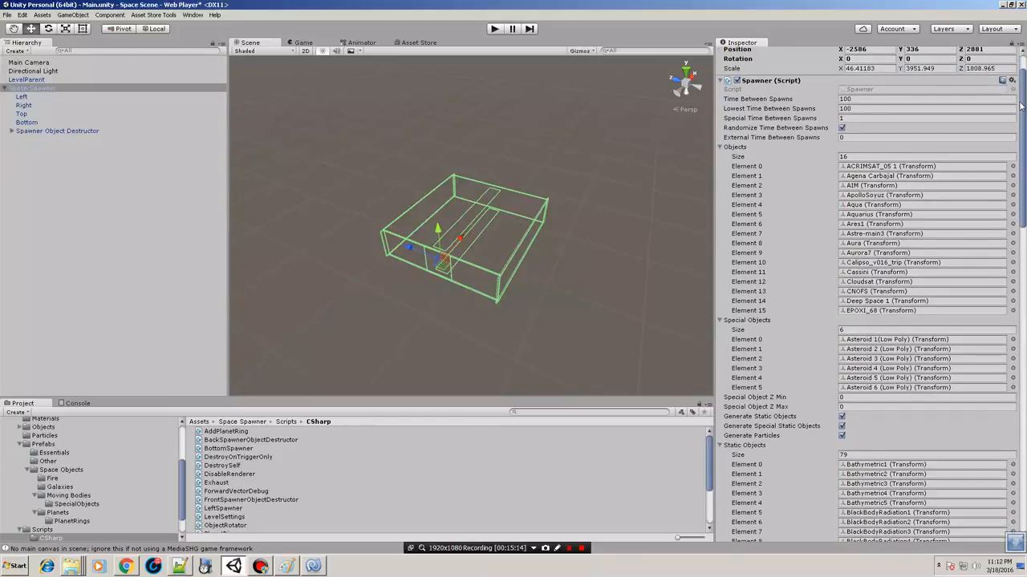
# - Run the scene to preview the spawned space objects, and stop playback
pyautogui.click(495, 30)
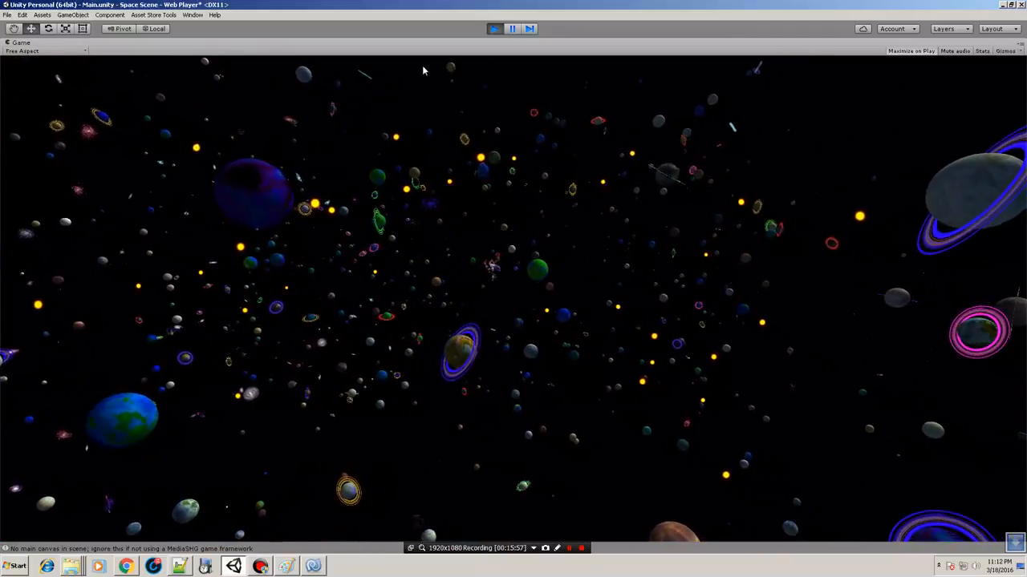
pyautogui.click(493, 29)
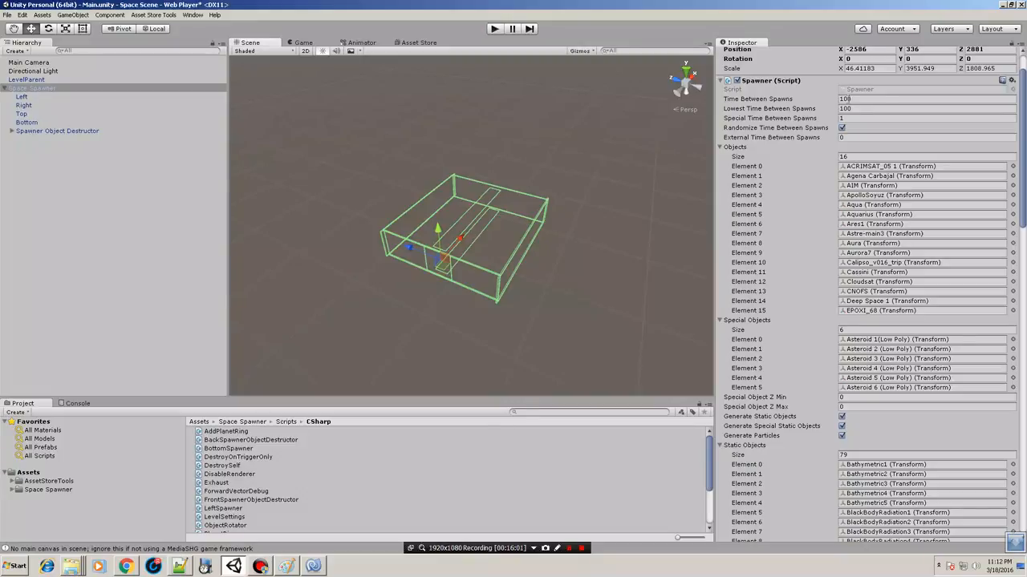
# - Set the Space Spawner's Time Between Spawns to 500 and its Lowest Time Between Spawns to 300
pyautogui.click(870, 99)
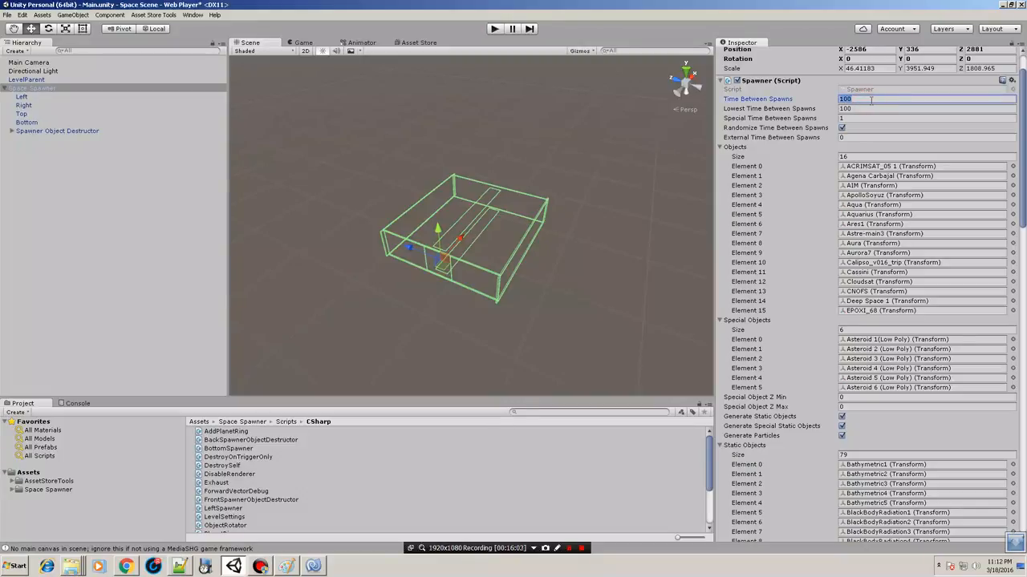
pyautogui.click(872, 99)
pyautogui.click(866, 109)
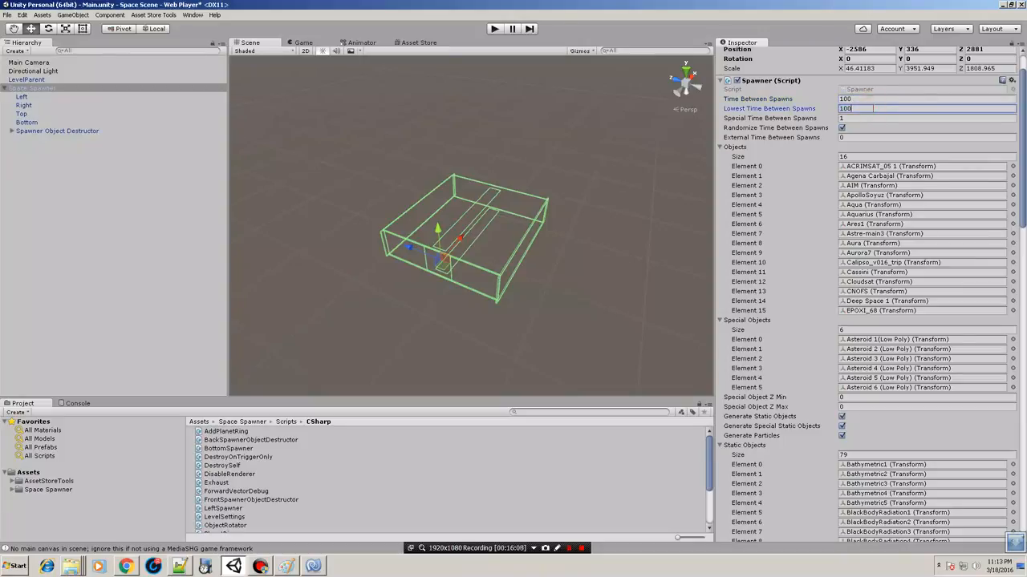
pyautogui.doubleClick(876, 108)
pyautogui.click(853, 99)
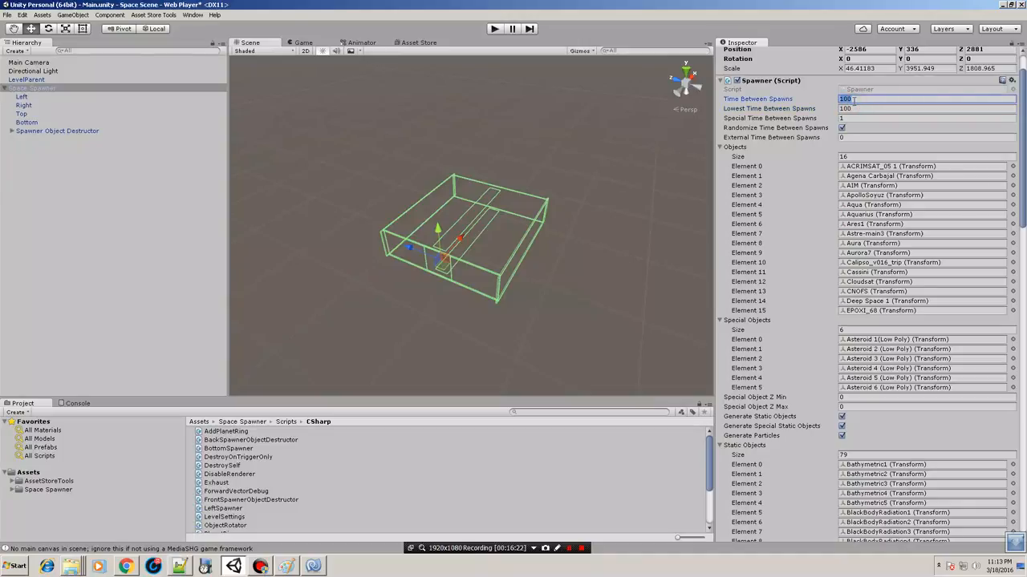
pyautogui.write('5')
pyautogui.click(852, 108)
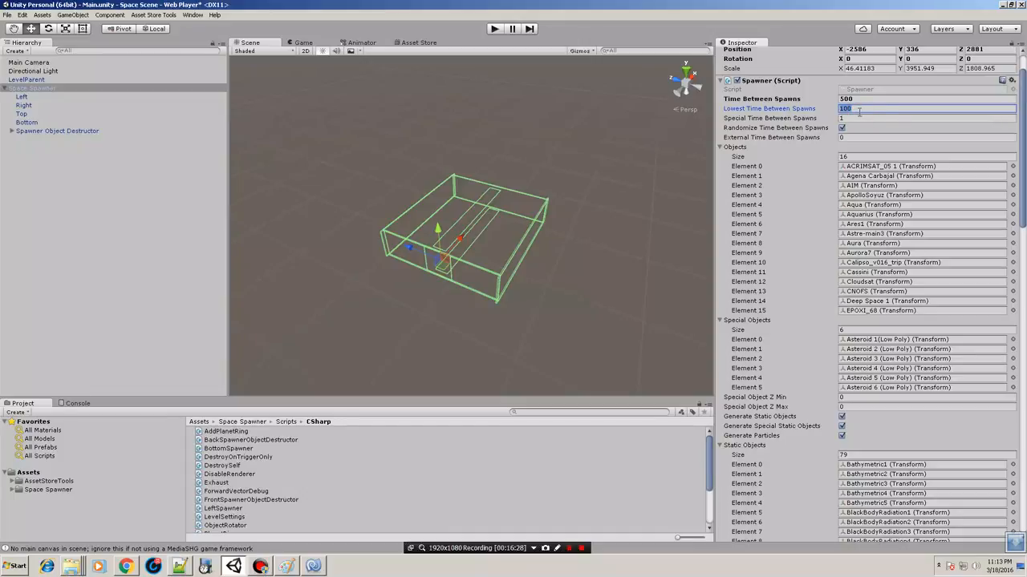
pyautogui.write('30')
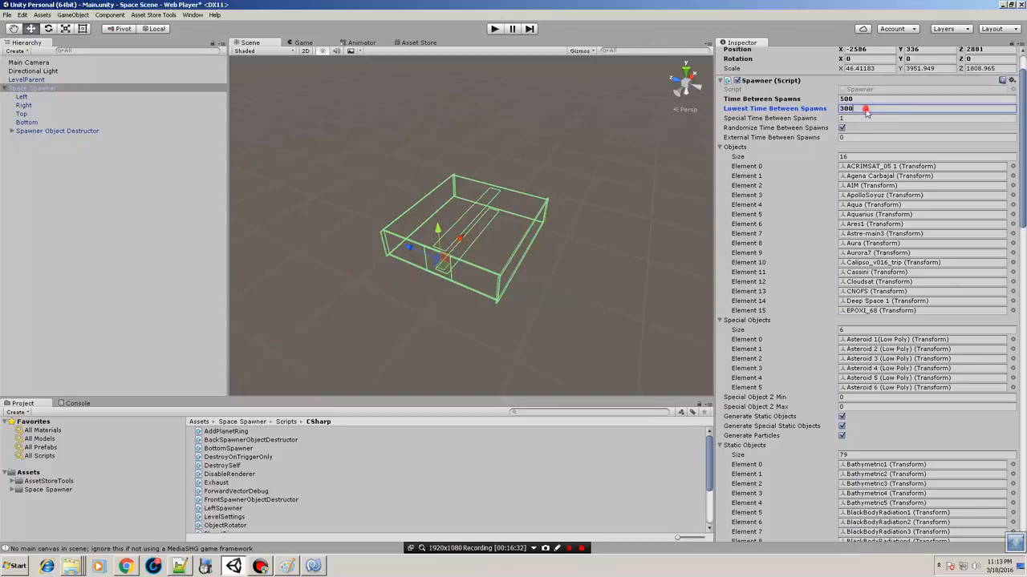
# - Locate several prefabs from the spawner's Objects list, such as ACRIMSAT_05 1, AIM and Calipso_v016_trip, and point out Special Time Between Spawns
pyautogui.click(879, 167)
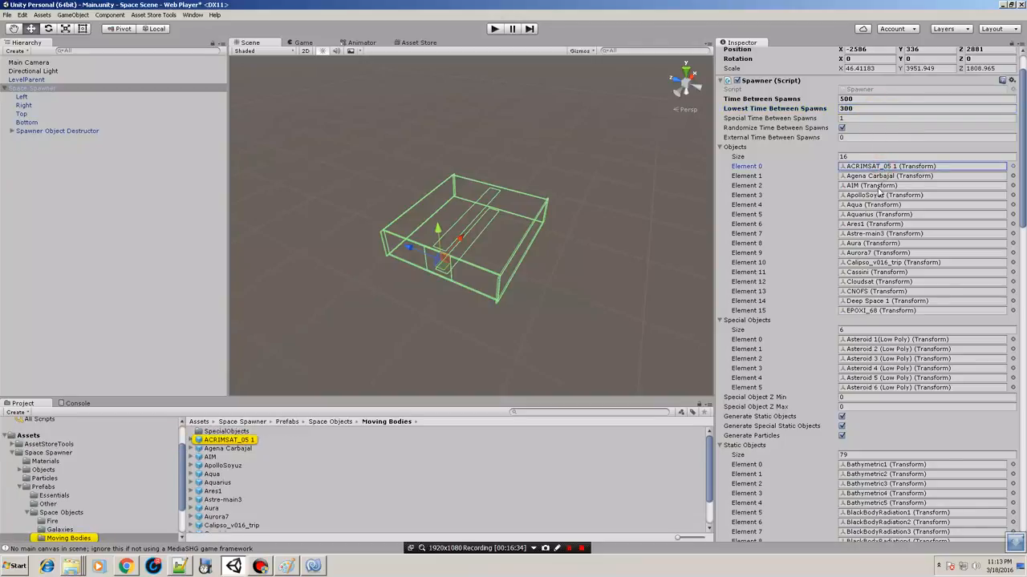
pyautogui.click(878, 187)
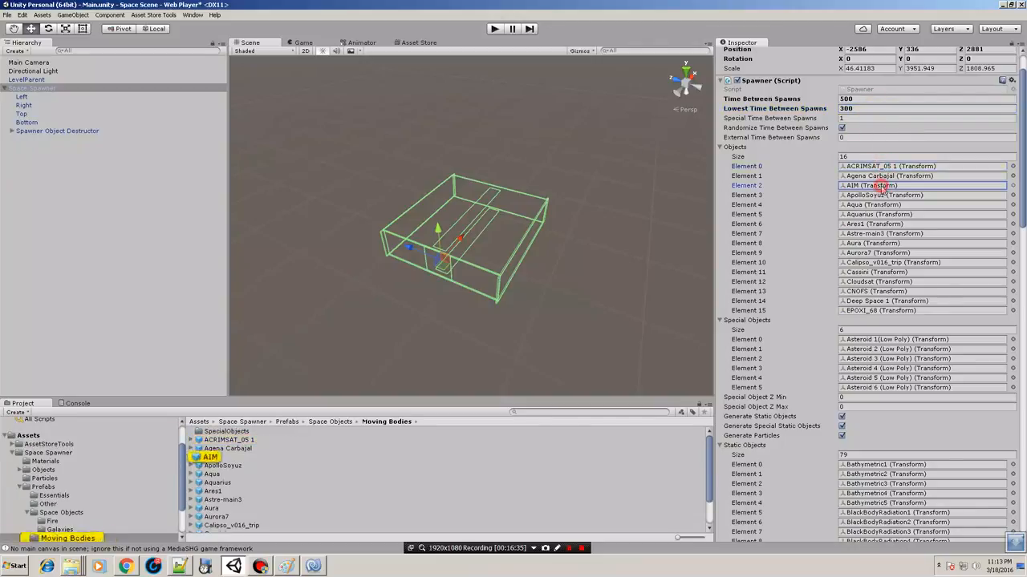
pyautogui.click(900, 237)
pyautogui.click(899, 262)
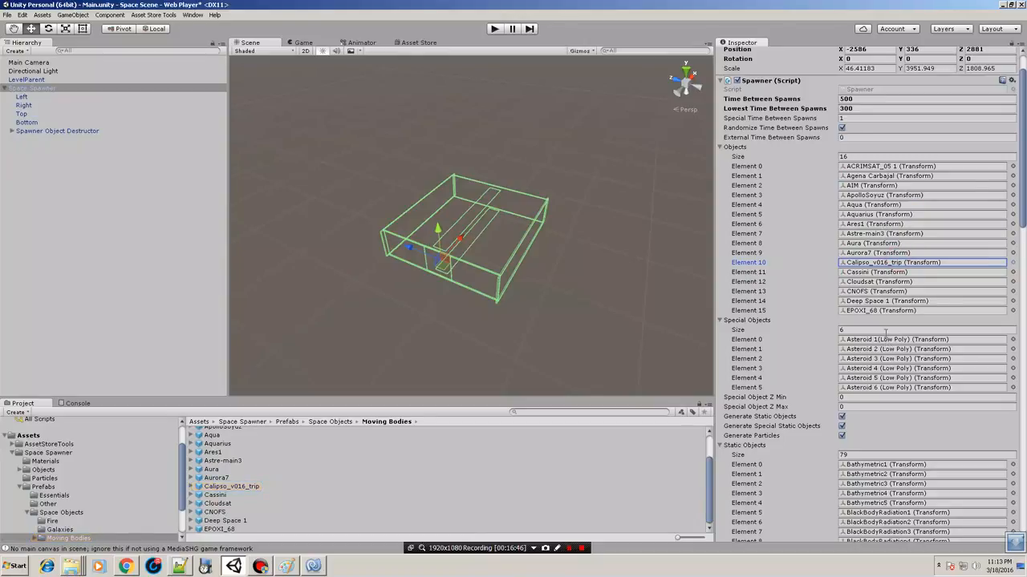
pyautogui.click(860, 120)
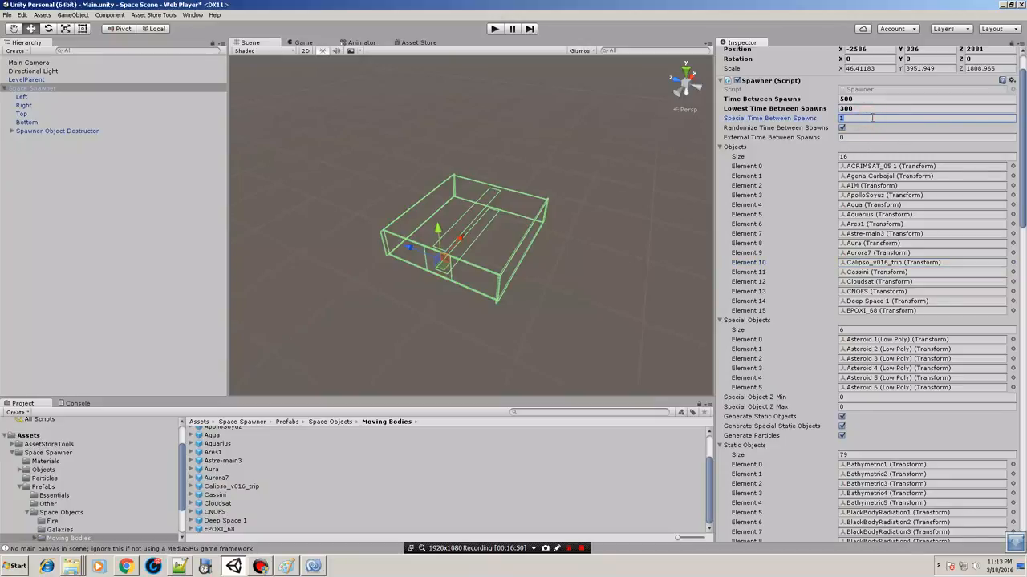
pyautogui.click(871, 119)
# - Review the Generate Static Objects option and look through the Static Objects, Special Static Objects and Particle Objects lists
pyautogui.scroll(-5, 940, 224)
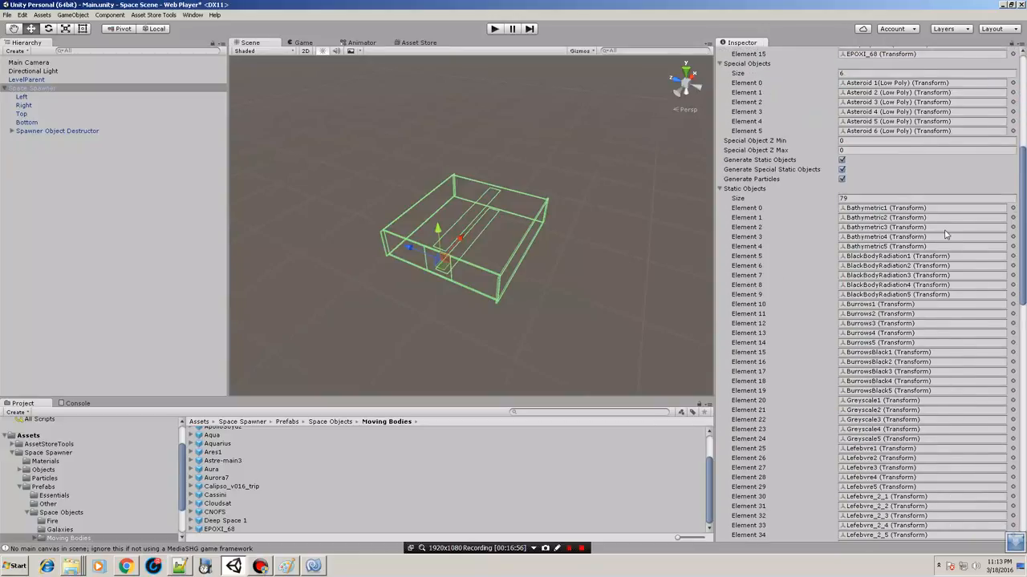
pyautogui.click(841, 159)
pyautogui.scroll(-20, 922, 292)
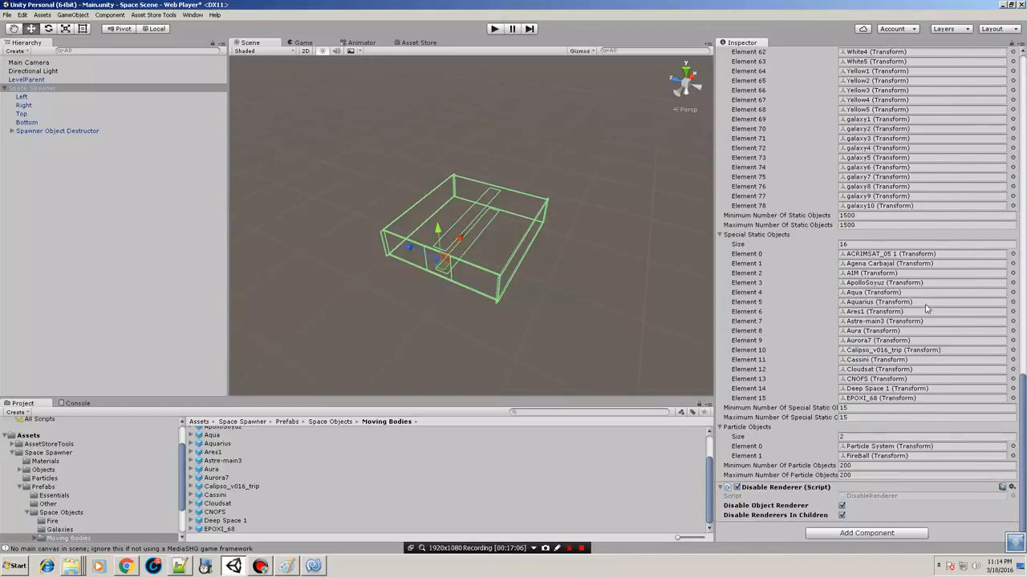
pyautogui.scroll(5, 923, 338)
pyautogui.scroll(-5, 922, 334)
pyautogui.scroll(12, 924, 336)
pyautogui.scroll(4, 927, 338)
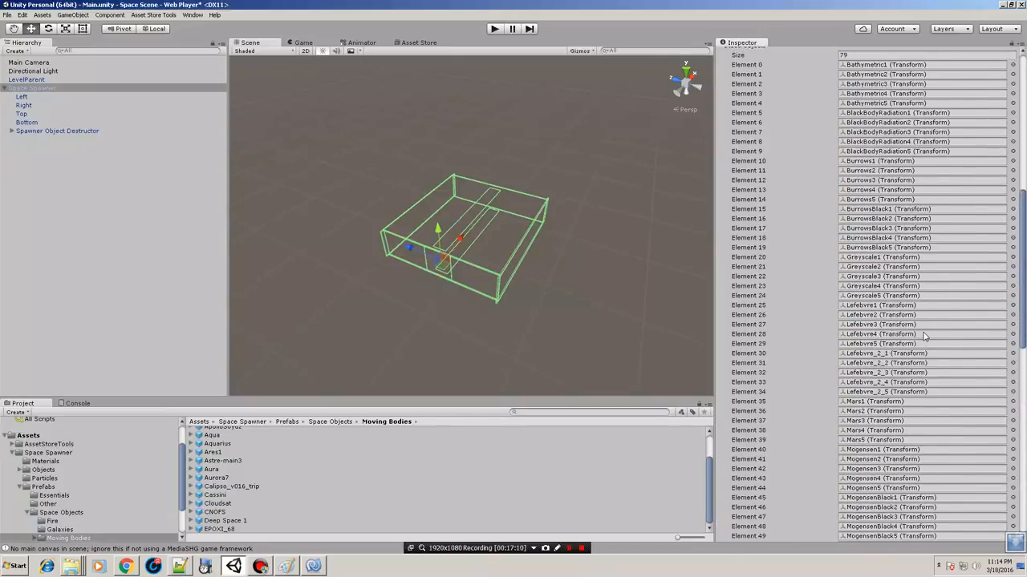
pyautogui.scroll(-15, 899, 340)
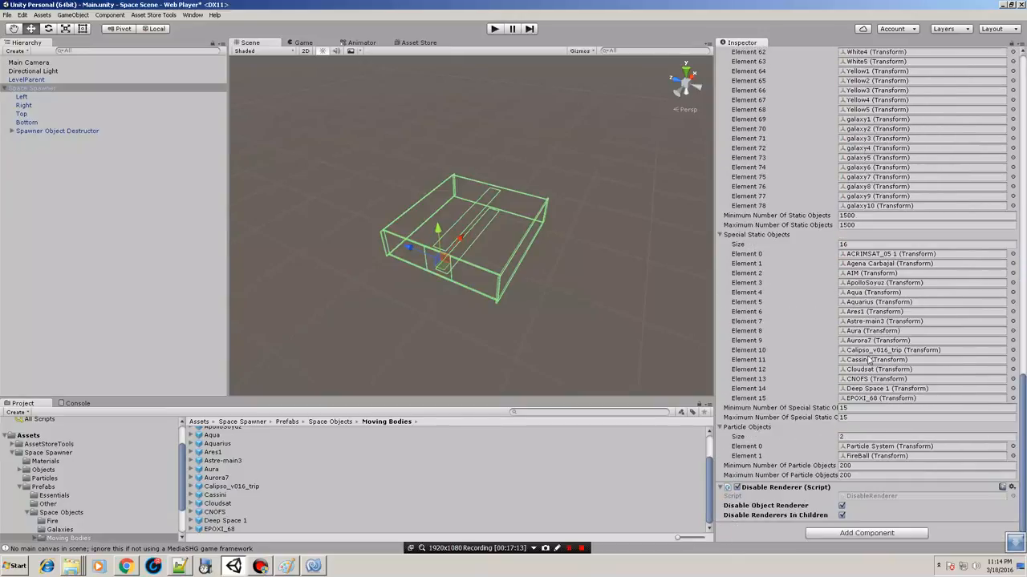
pyautogui.scroll(12, 910, 353)
pyautogui.scroll(9, 912, 360)
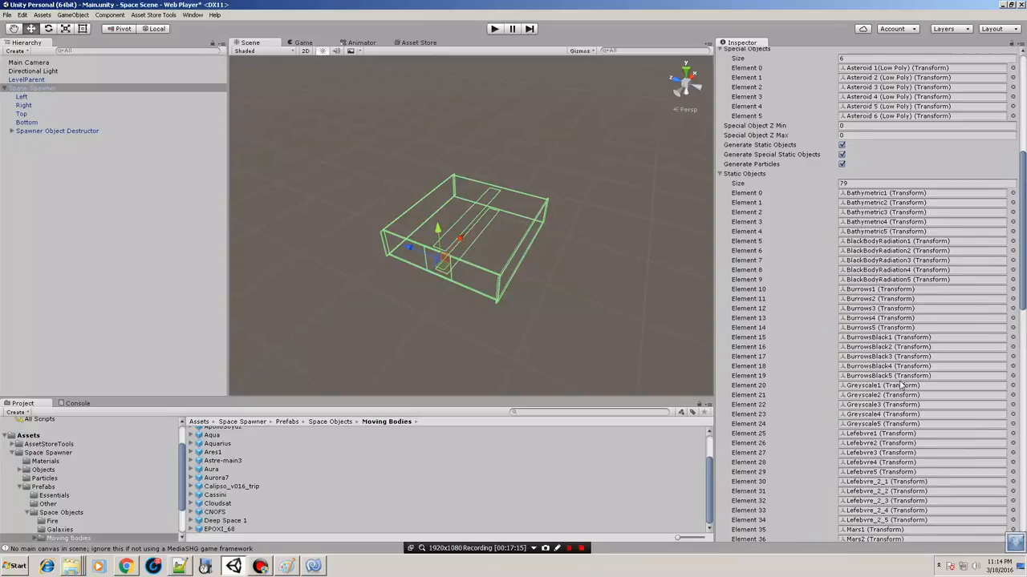
pyautogui.scroll(-18, 902, 393)
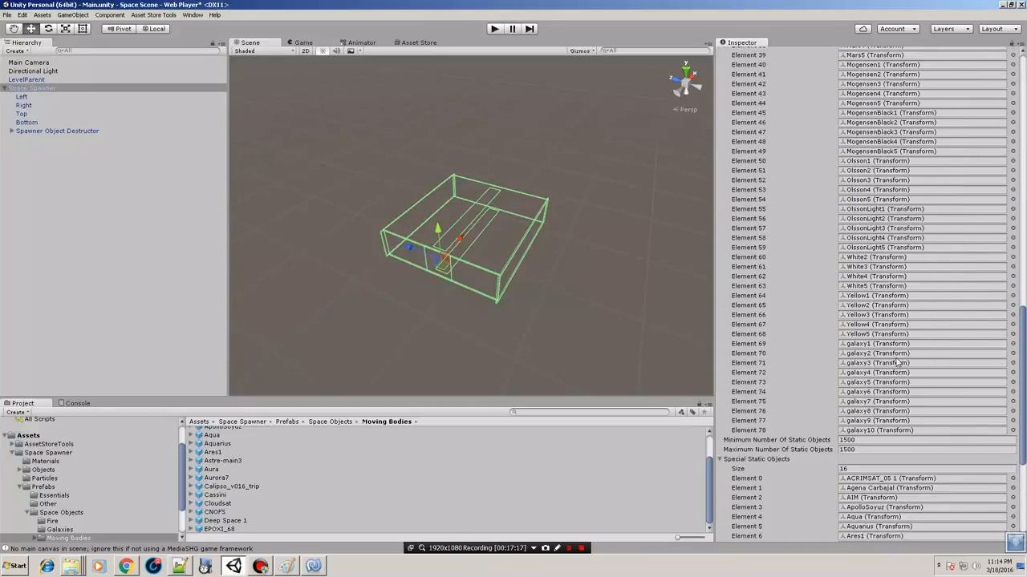
# - Set the Space Spawner's Minimum and Maximum Number Of Static Objects to 4000
pyautogui.click(867, 440)
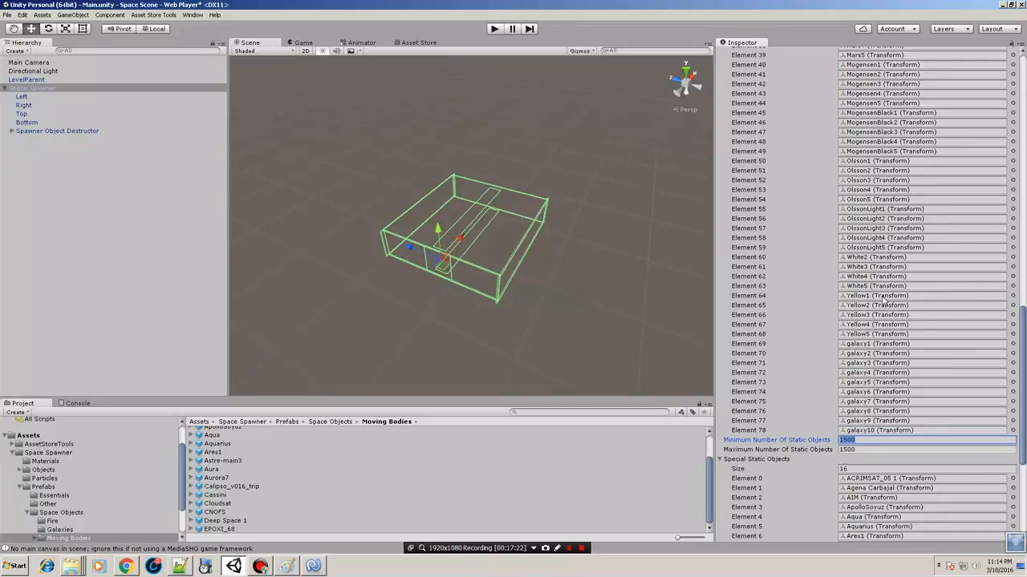
pyautogui.write('4000')
pyautogui.click(870, 450)
pyautogui.write('4000')
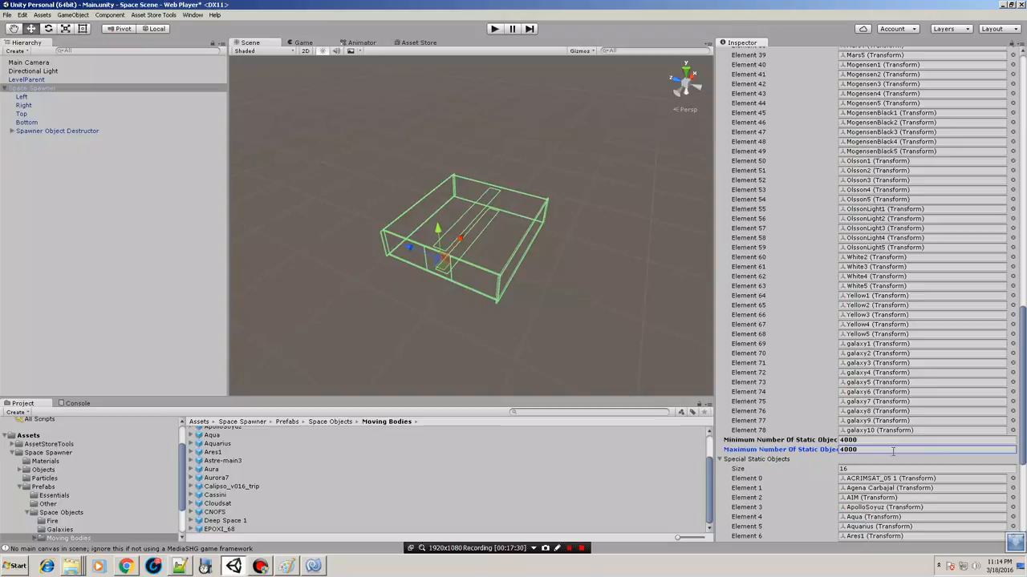
# - Set both the Minimum and Maximum Number Of Special Static Objects to 5
pyautogui.scroll(-3, 922, 413)
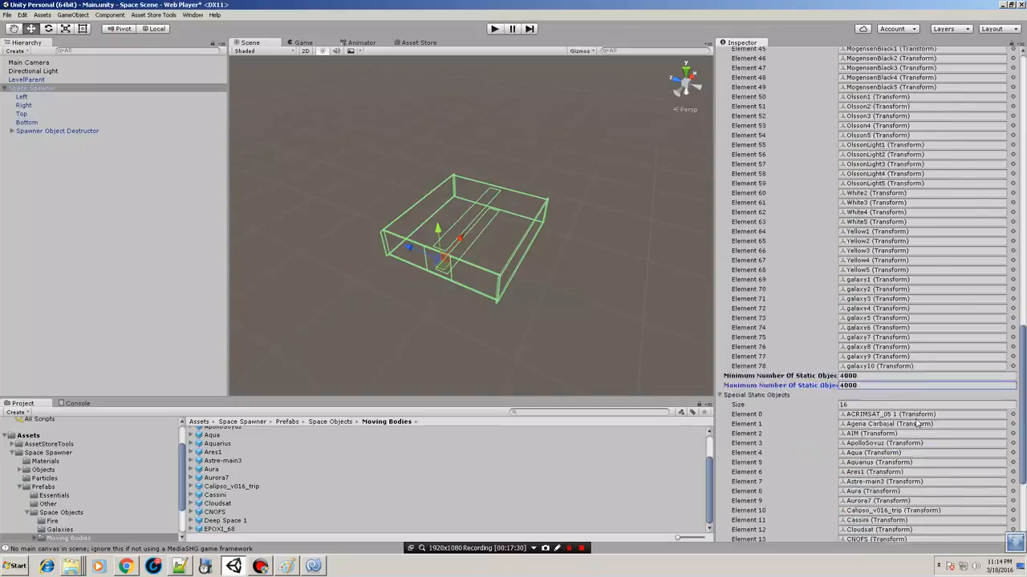
pyautogui.scroll(-2, 924, 408)
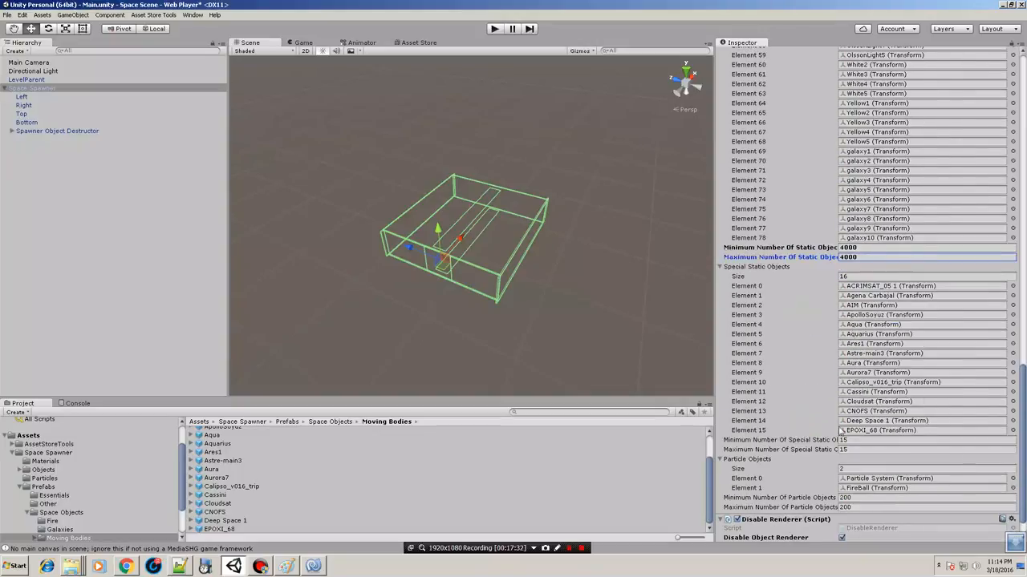
pyautogui.click(864, 440)
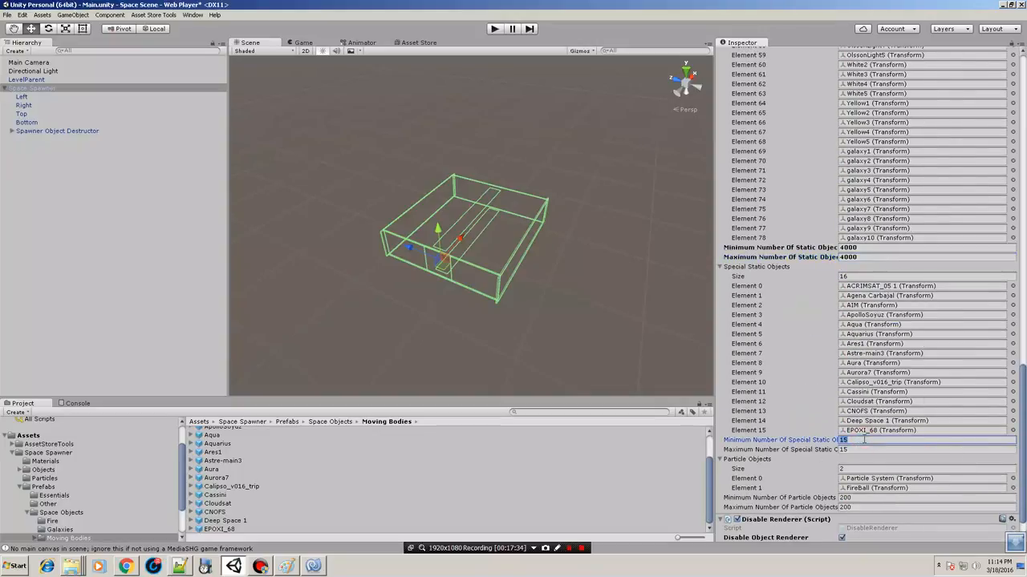
pyautogui.write('5')
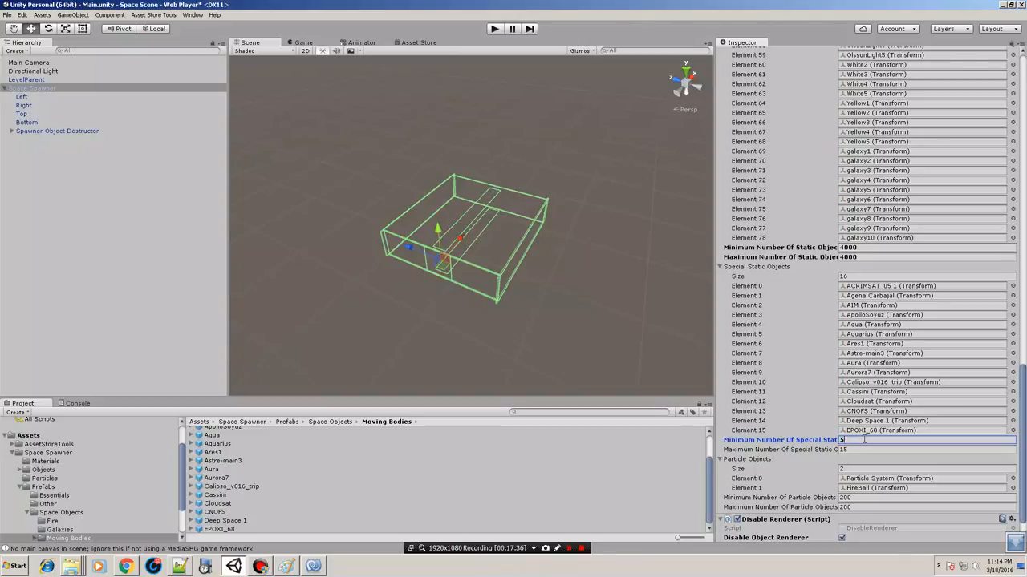
pyautogui.press('Tab')
pyautogui.write('5')
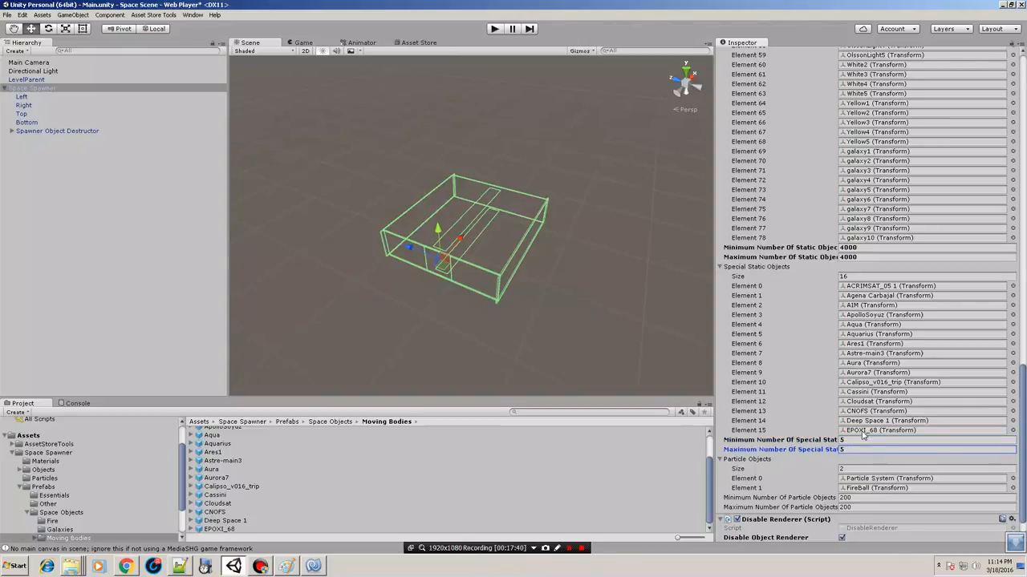
# - Set the Minimum and Maximum Number Of Particle Objects to 50 each
pyautogui.click(869, 498)
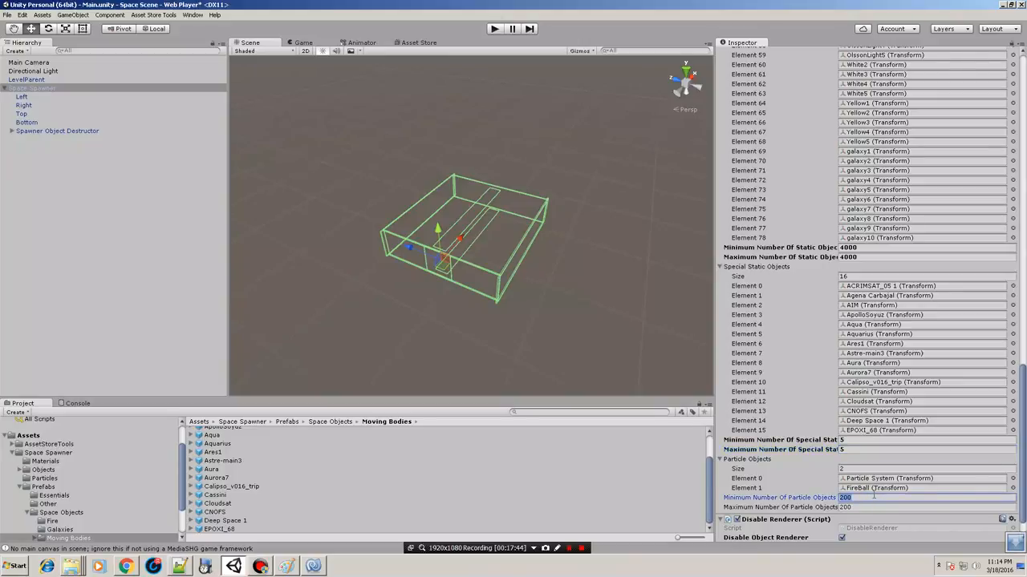
pyautogui.write('50')
pyautogui.press('Tab')
pyautogui.write('50')
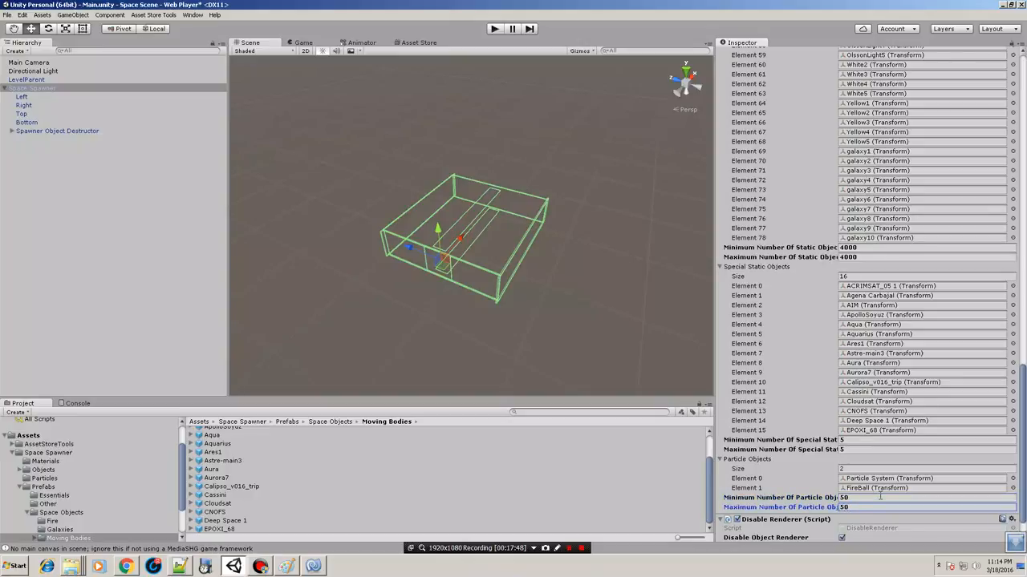
# - Run the scene to preview the spawner with the changed object counts, and stop playback
pyautogui.scroll(-2, 880, 497)
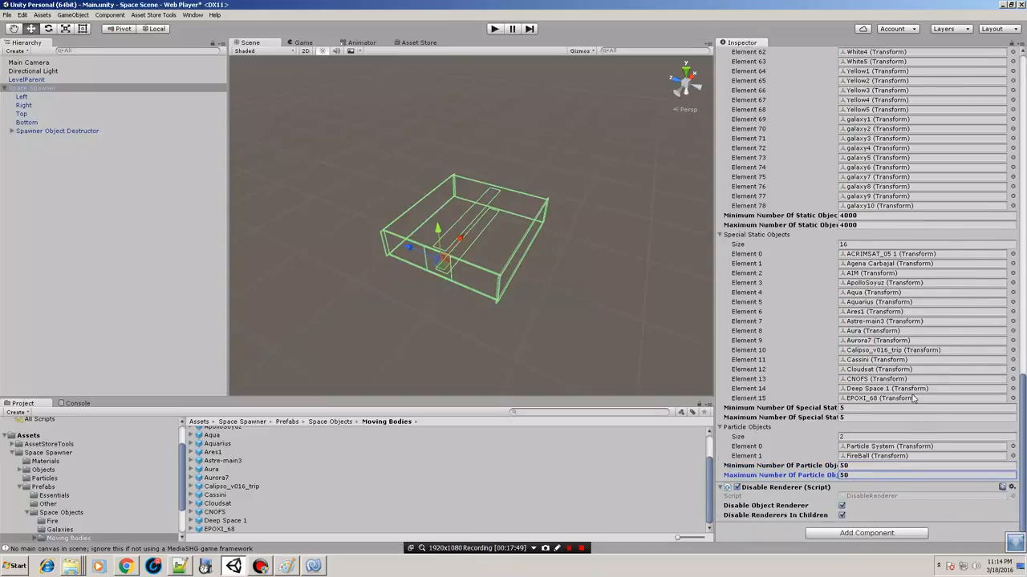
pyautogui.click(494, 29)
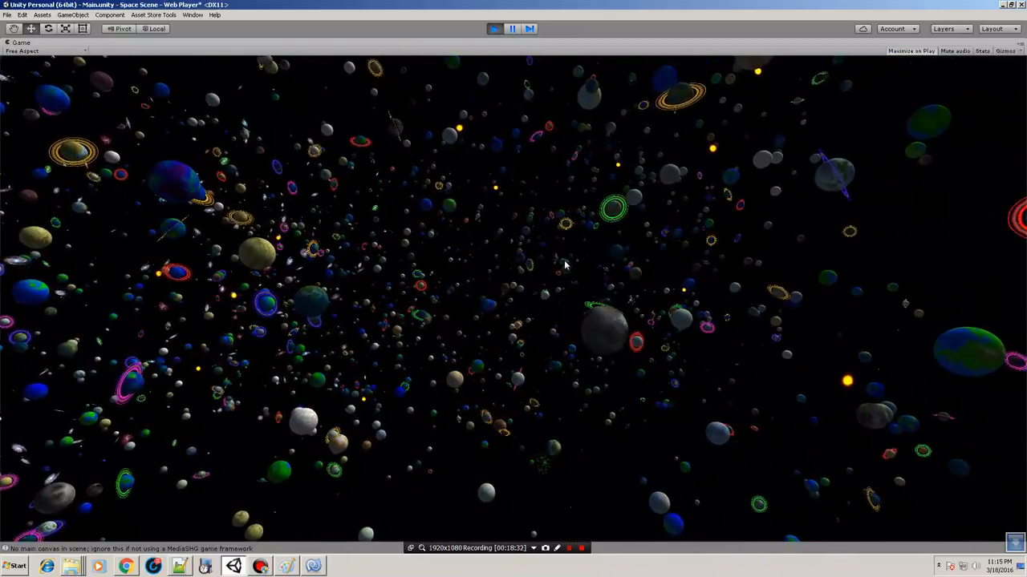
pyautogui.click(494, 29)
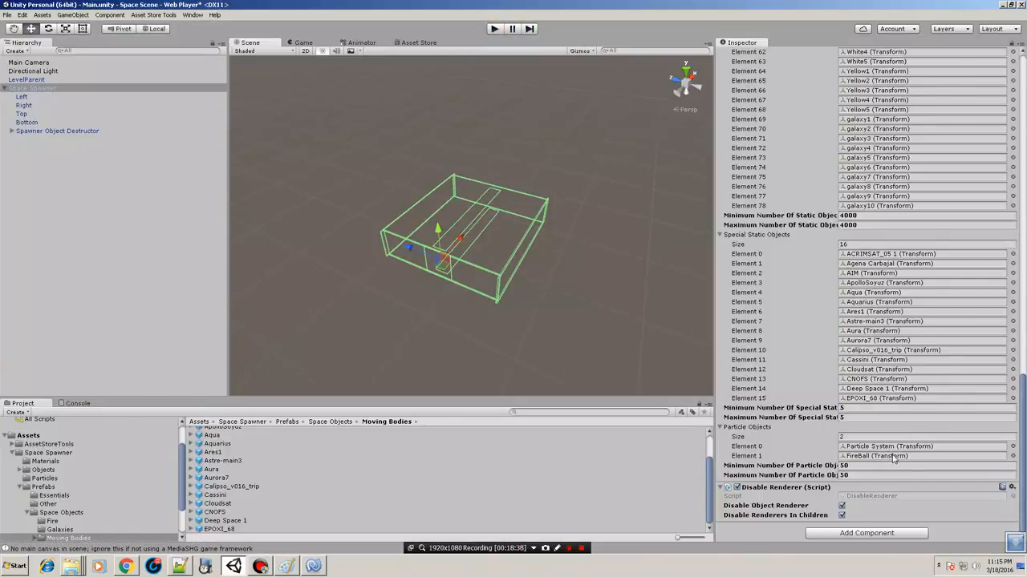
# - Review the Space Spawner's settings again, locating the AIM prefab from Objects and the BurrowsBlack1 prefab from Static Objects
pyautogui.scroll(15, 893, 457)
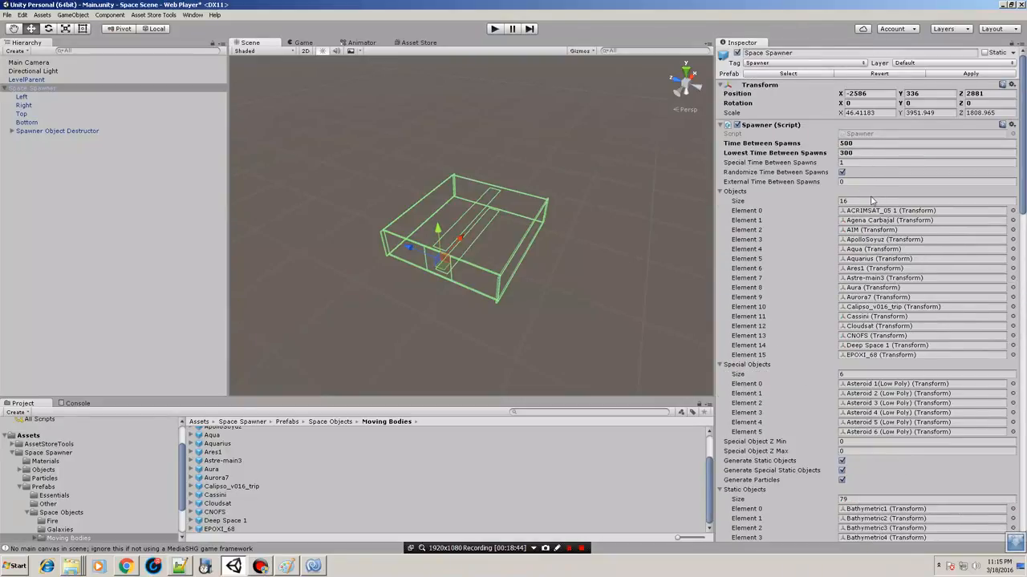
pyautogui.scroll(-5, 928, 251)
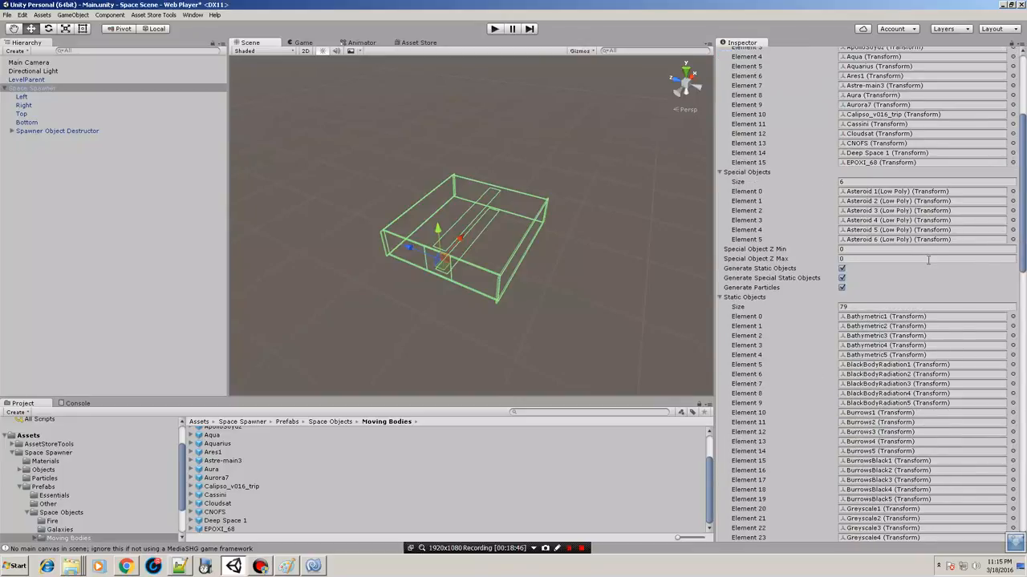
pyautogui.scroll(3, 928, 270)
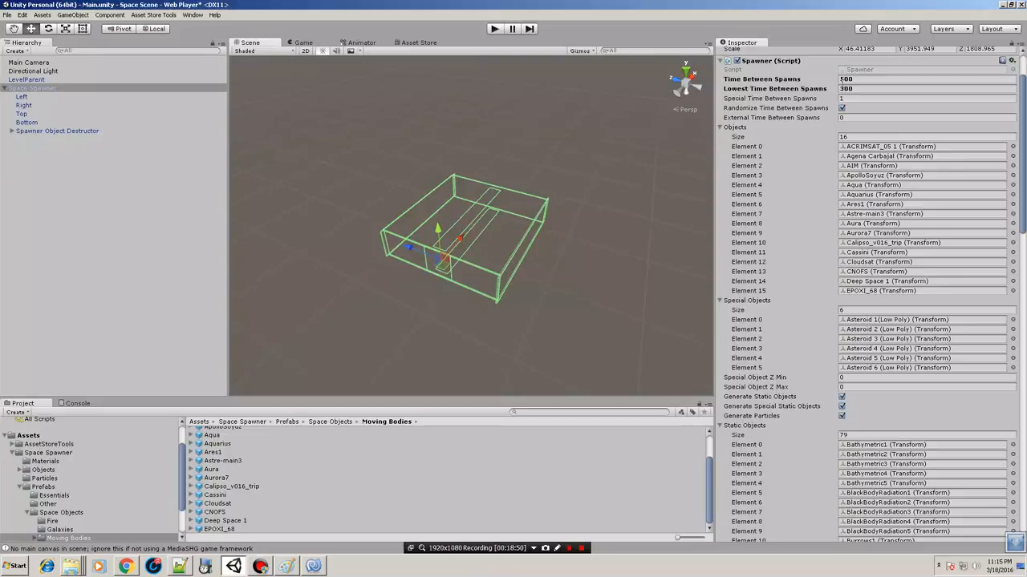
pyautogui.scroll(2, 874, 251)
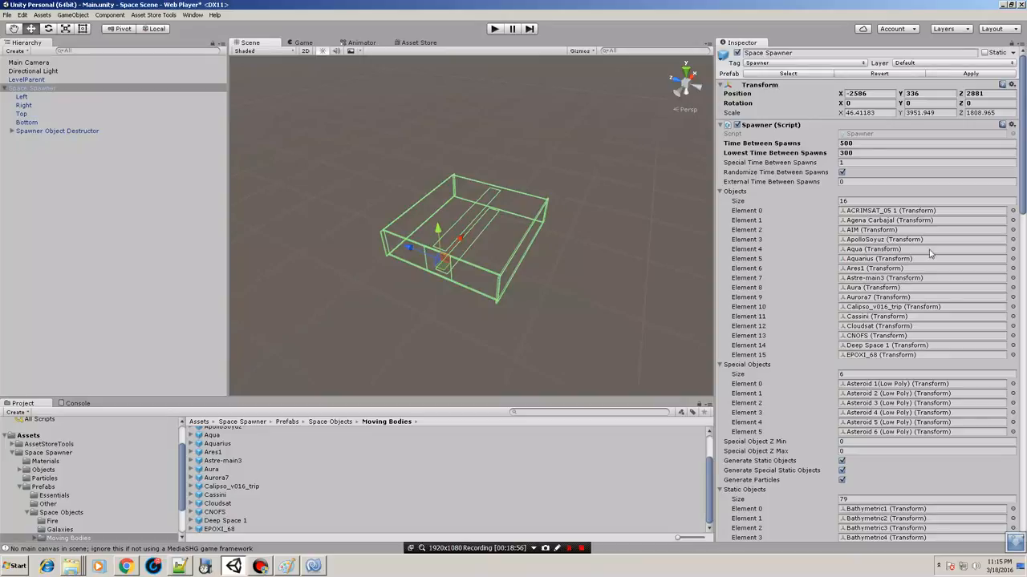
pyautogui.click(880, 230)
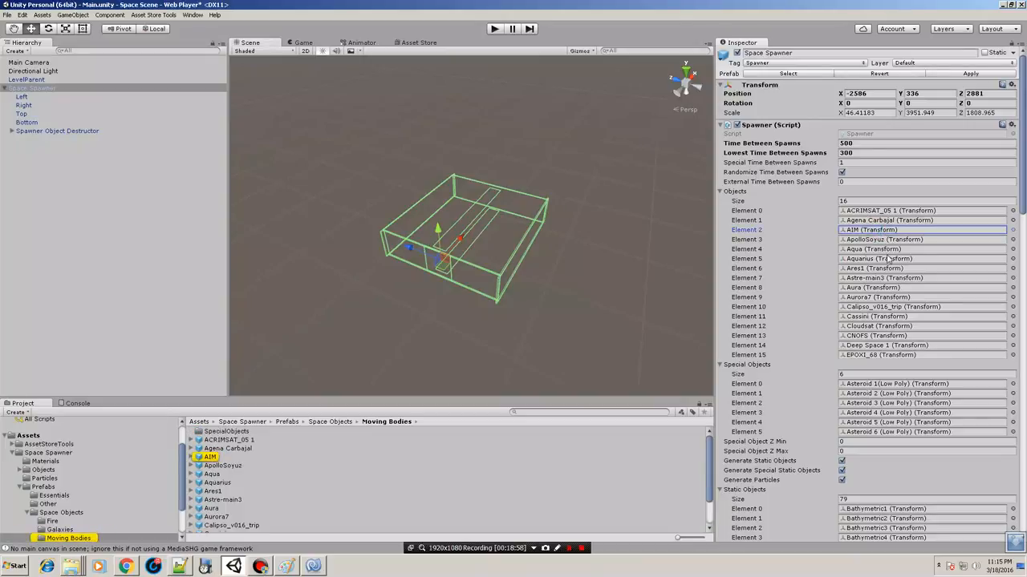
pyautogui.scroll(-4, 908, 291)
pyautogui.scroll(-4, 906, 289)
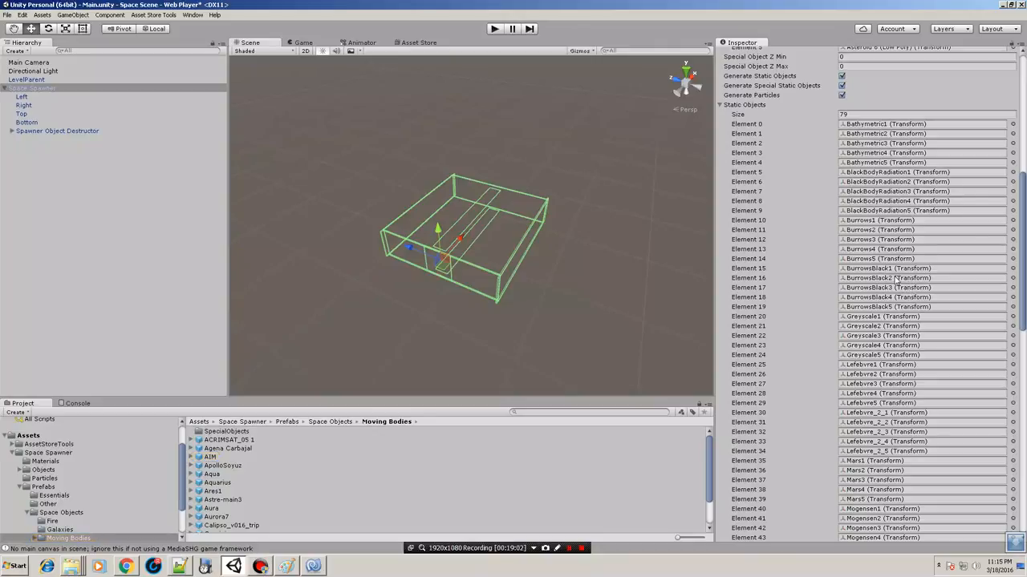
pyautogui.click(893, 267)
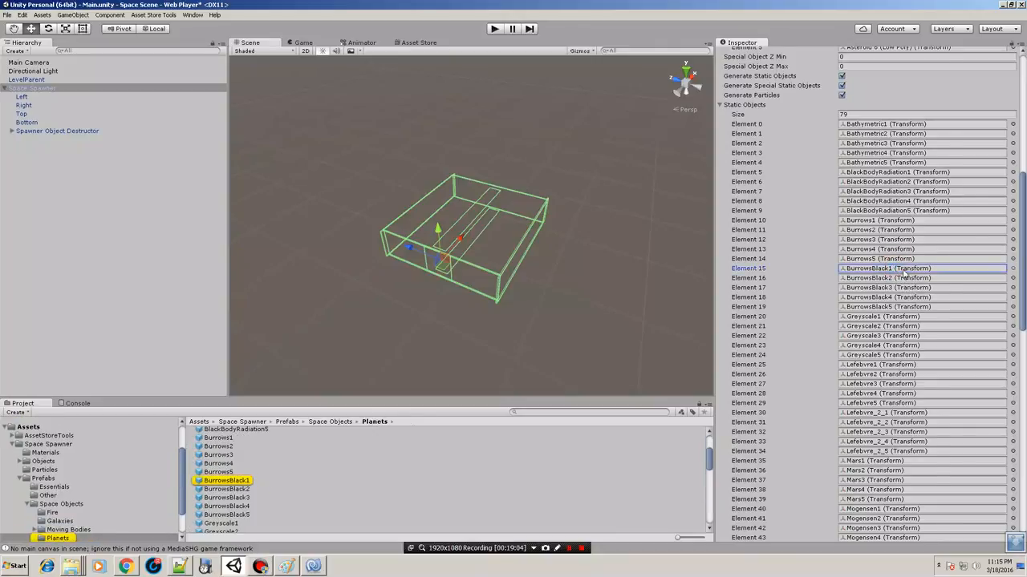
pyautogui.scroll(-12, 903, 276)
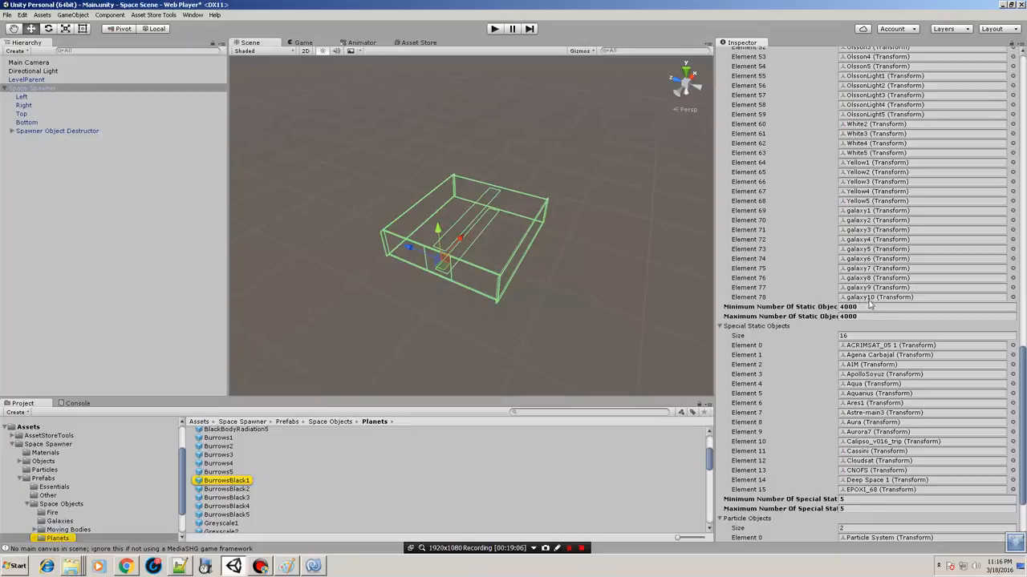
# - Set the Minimum and Maximum Number Of Static Objects to 200
pyautogui.click(870, 306)
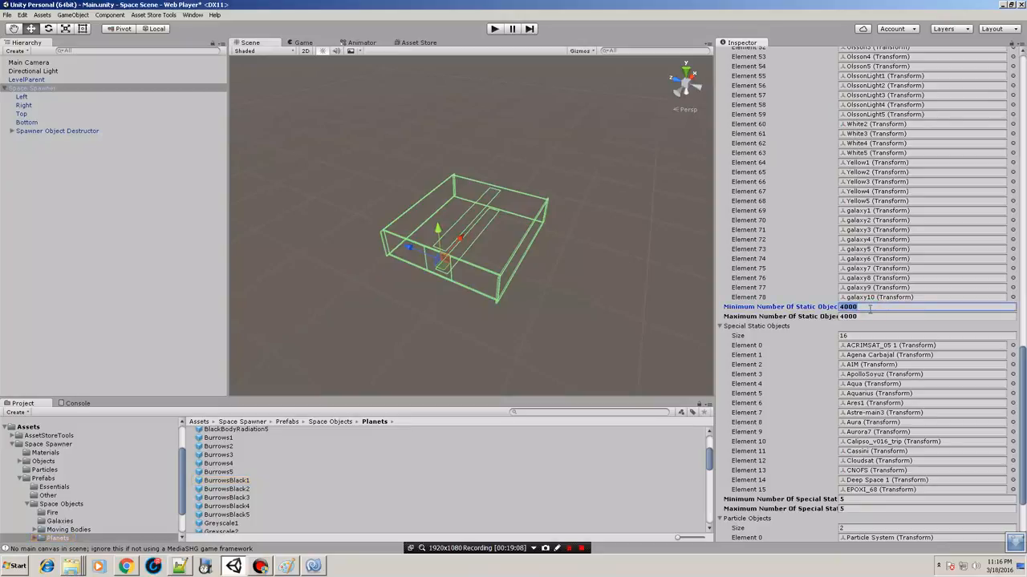
pyautogui.write('20')
pyautogui.press('Tab')
pyautogui.write('2')
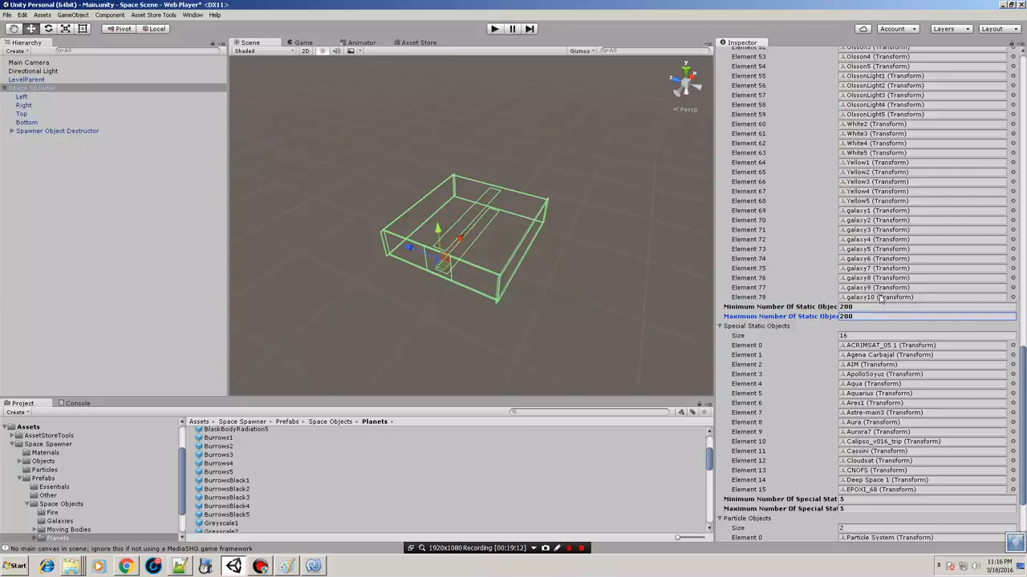
# - Set the Minimum and Maximum Number Of Particle Objects to 1500 each
pyautogui.scroll(-3, 883, 307)
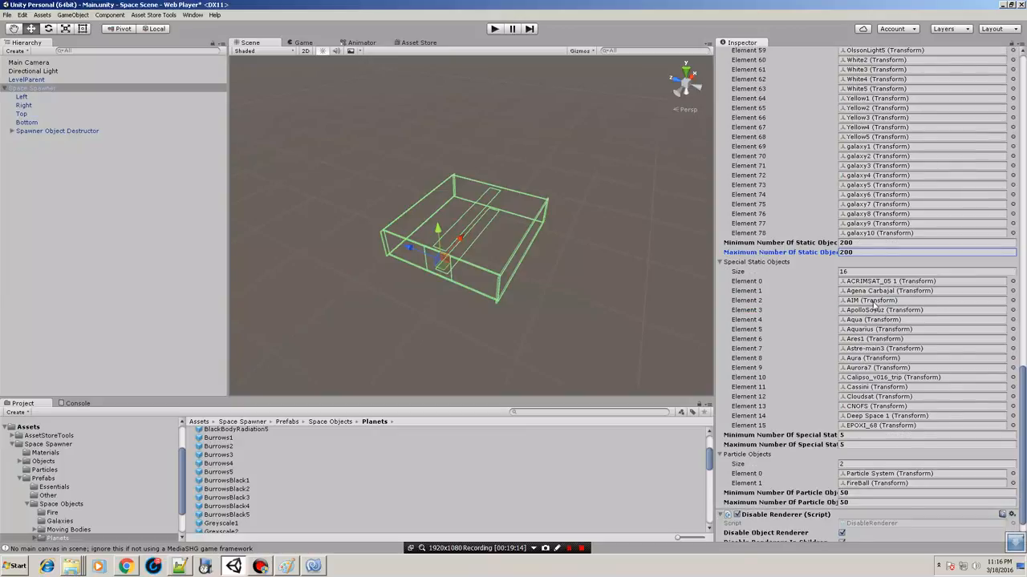
pyautogui.scroll(-1, 914, 296)
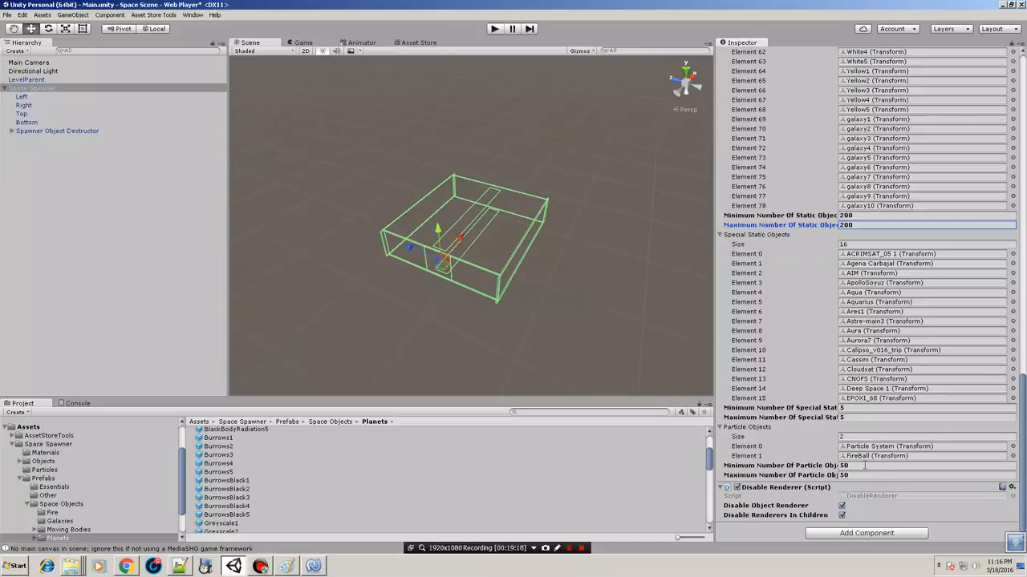
pyautogui.click(864, 465)
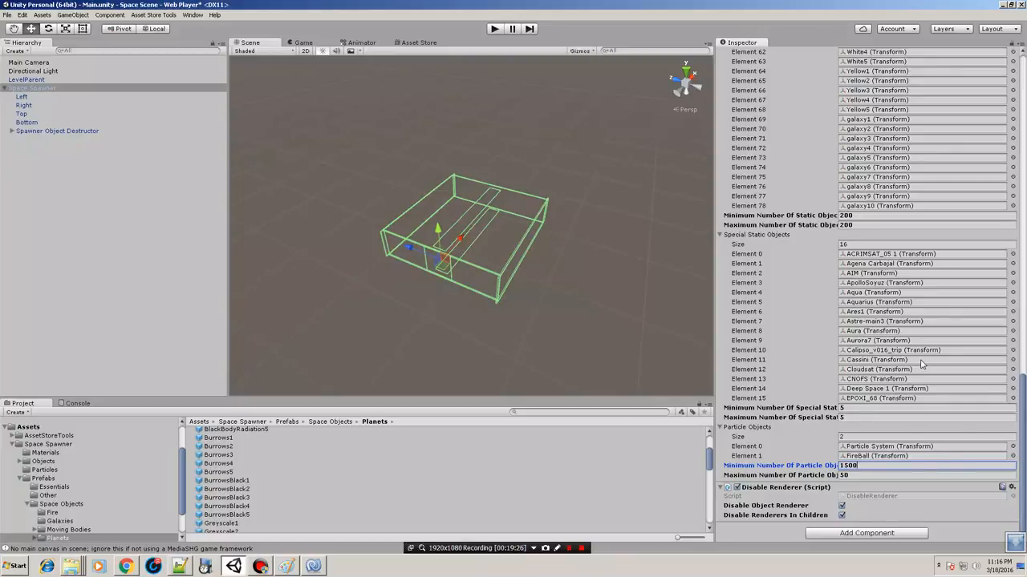
pyautogui.press('Tab')
pyautogui.write('1')
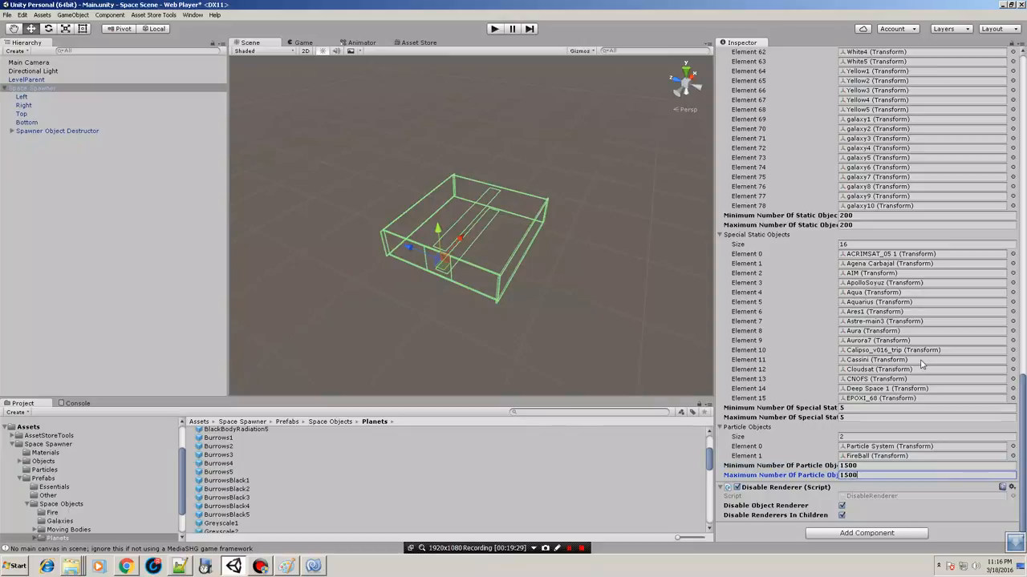
# - Raise the Minimum and Maximum Number Of Particle Objects to 3000 each
pyautogui.click(872, 466)
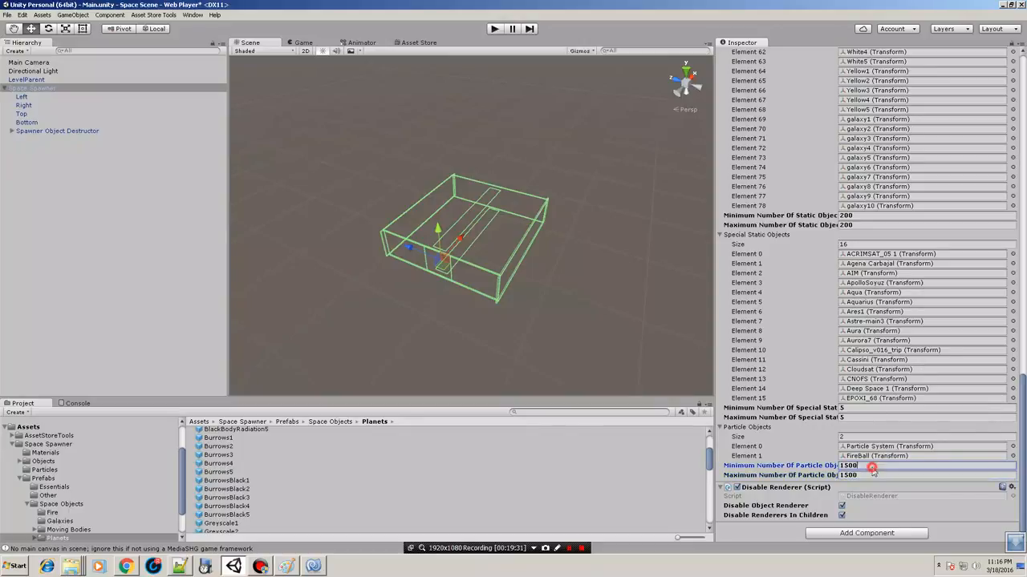
pyautogui.write('3000')
pyautogui.press('Tab')
pyautogui.write('30')
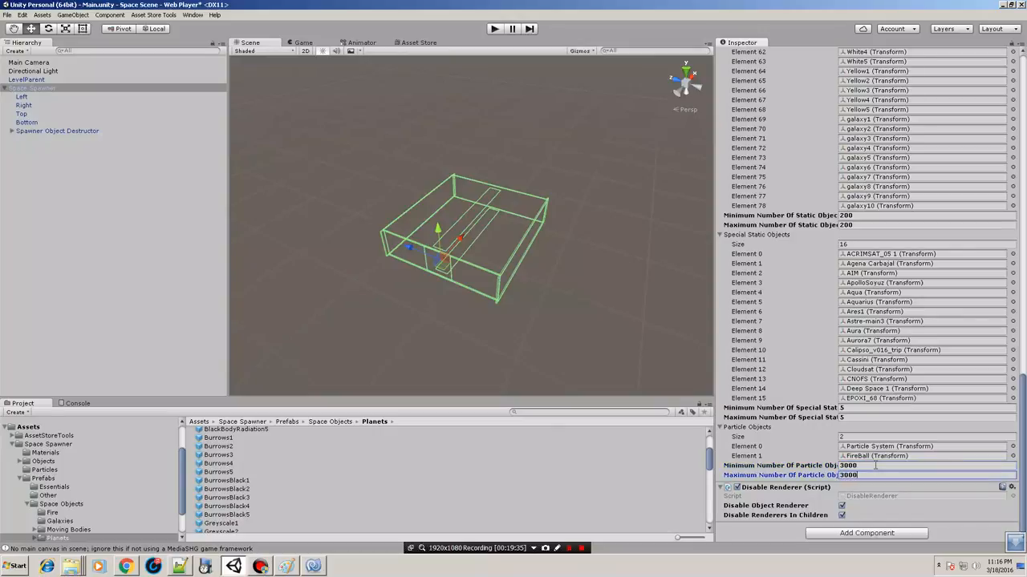
# - Run the scene to preview the spawner with the 3000 particle objects, and stop playback
pyautogui.click(494, 29)
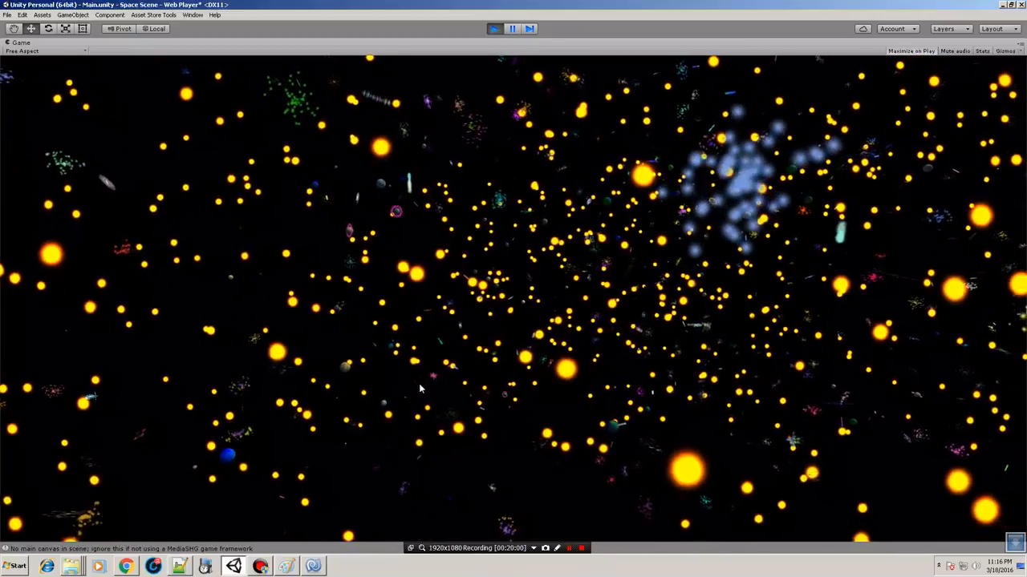
pyautogui.click(495, 31)
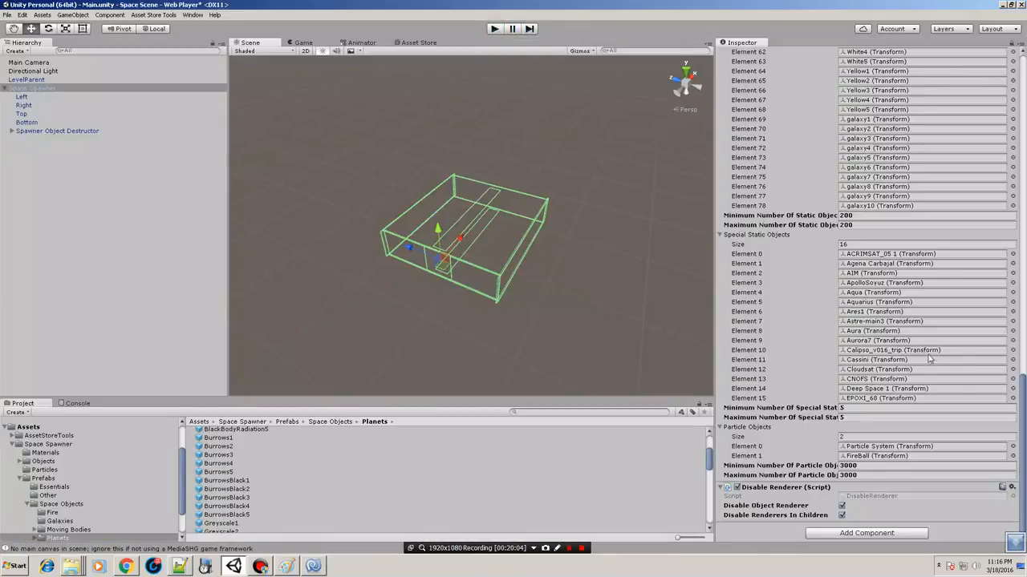
# - Set the Minimum and Maximum Number Of Particle Objects to 400 each
pyautogui.scroll(15, 930, 361)
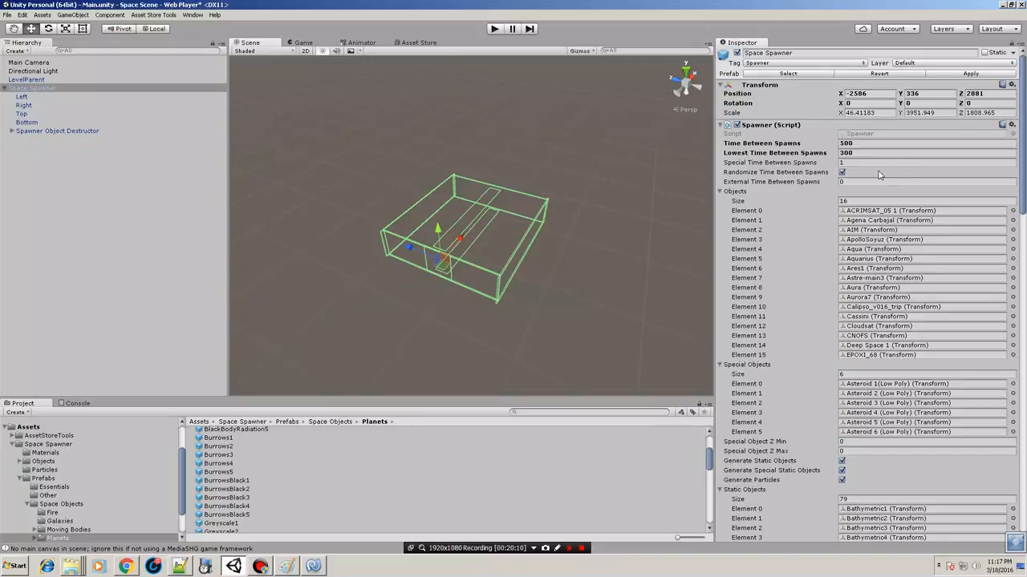
pyautogui.scroll(-15, 882, 181)
pyautogui.scroll(-5, 887, 193)
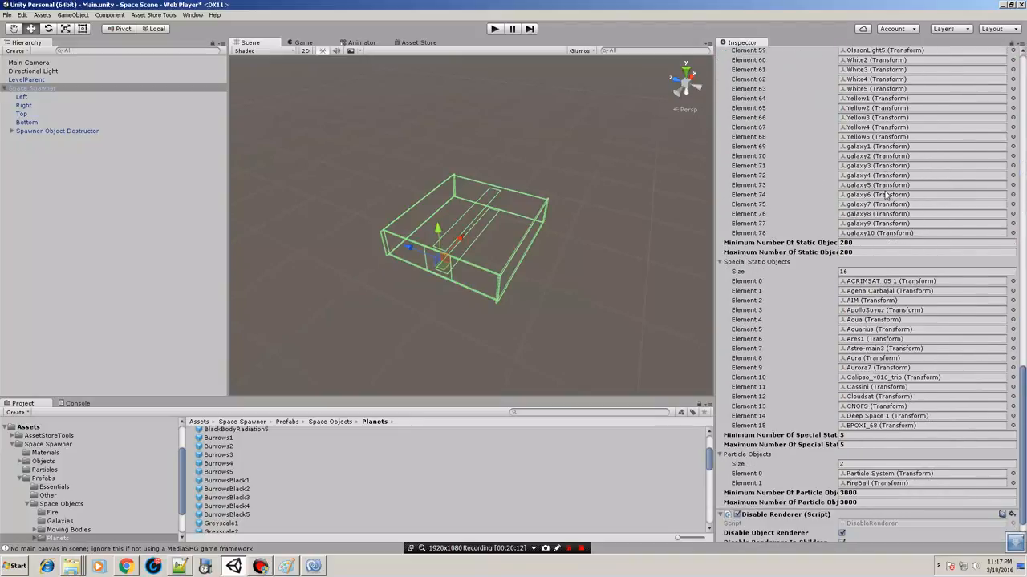
pyautogui.click(858, 491)
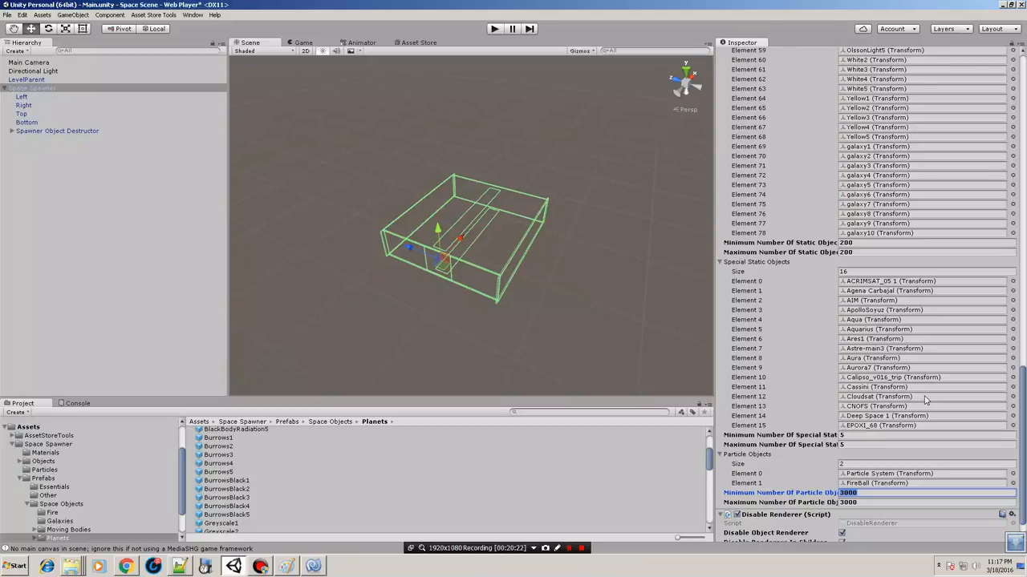
pyautogui.write('4')
pyautogui.click(880, 502)
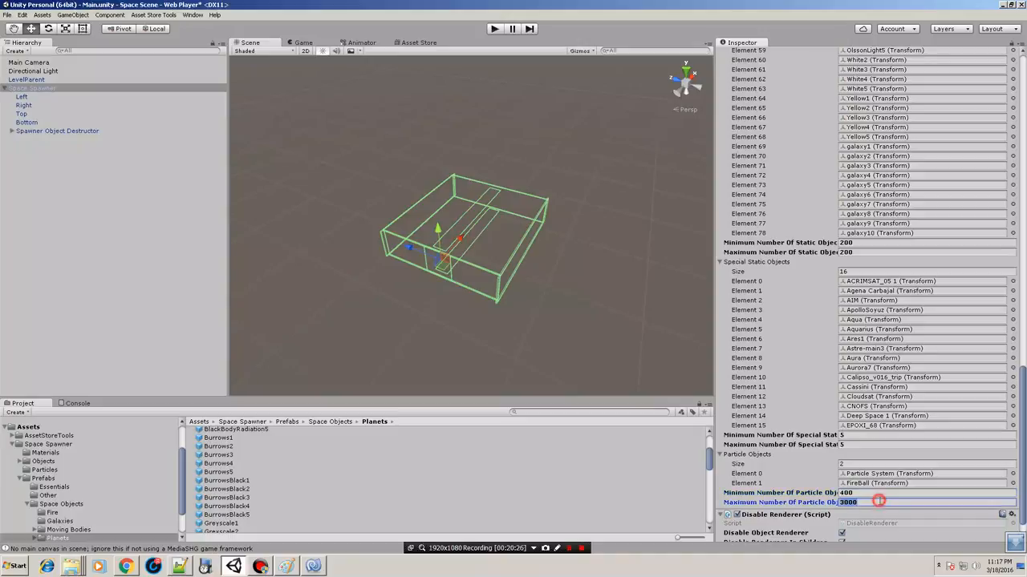
pyautogui.write('400')
# - Review the static object counts and locate the ApolloSoyuz and Aura prefabs from the Special Static Objects list
pyautogui.scroll(3, 907, 450)
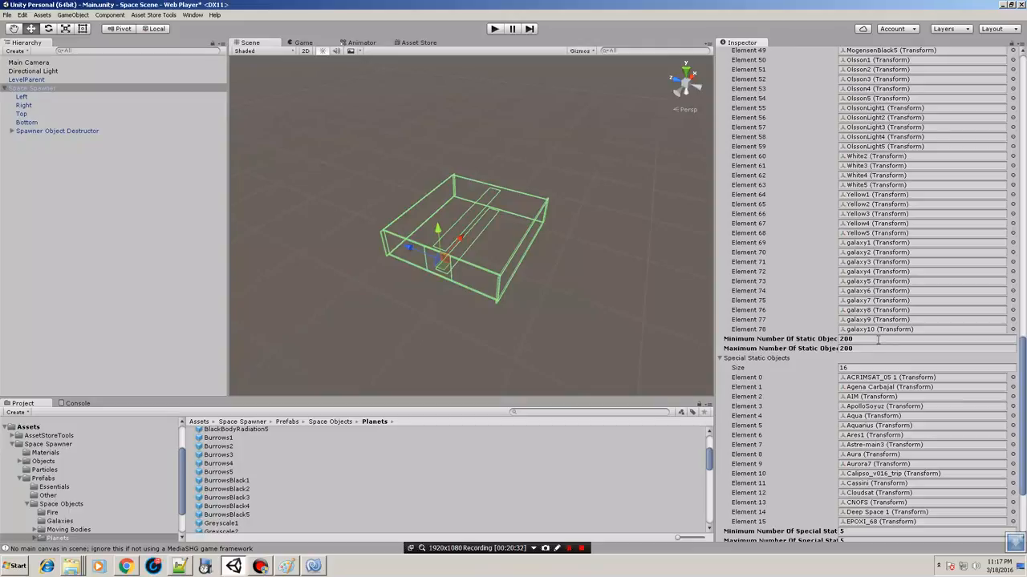
pyautogui.click(878, 339)
pyautogui.scroll(5, 899, 350)
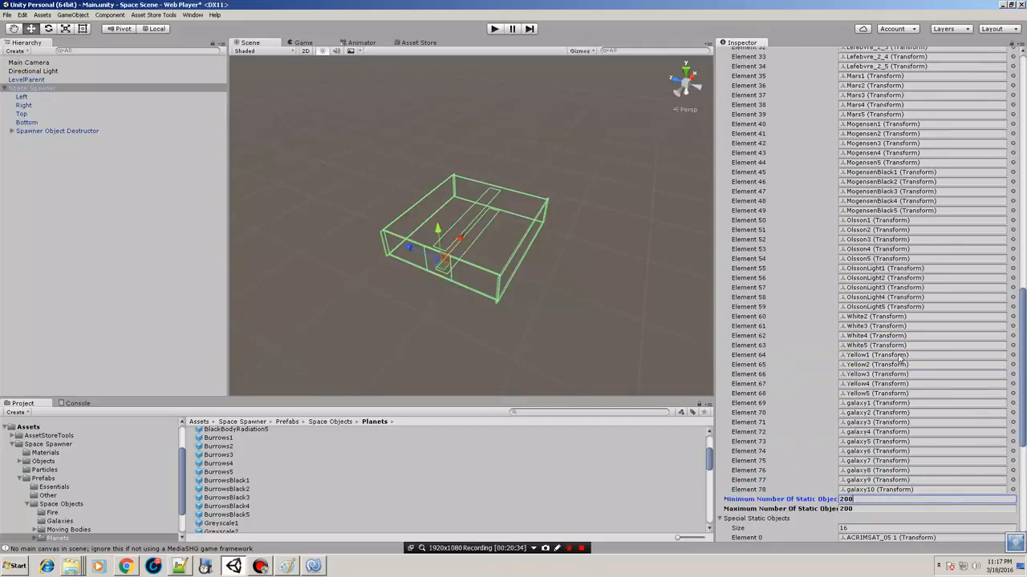
pyautogui.scroll(-5, 899, 353)
pyautogui.click(867, 366)
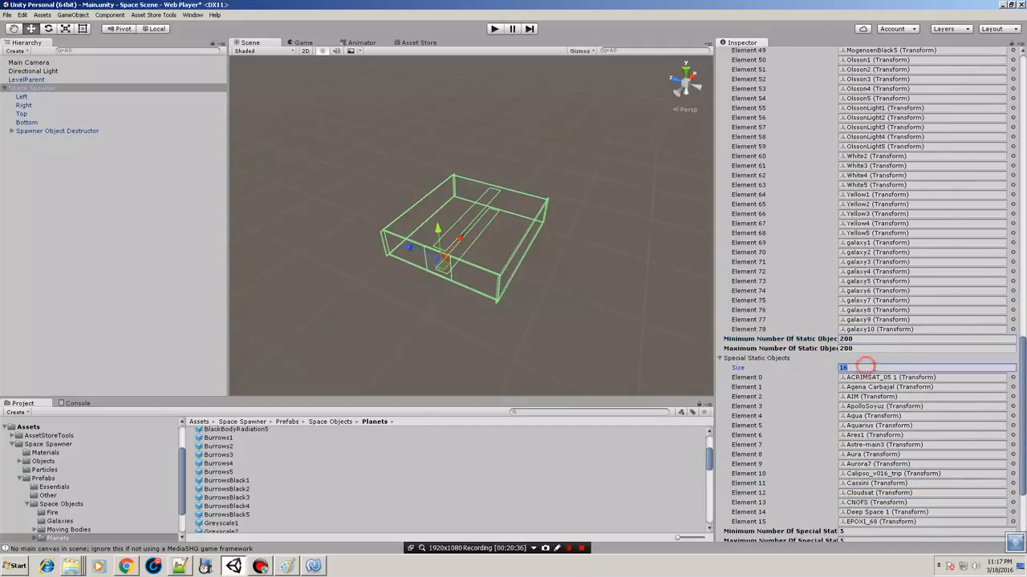
pyautogui.scroll(-4, 868, 365)
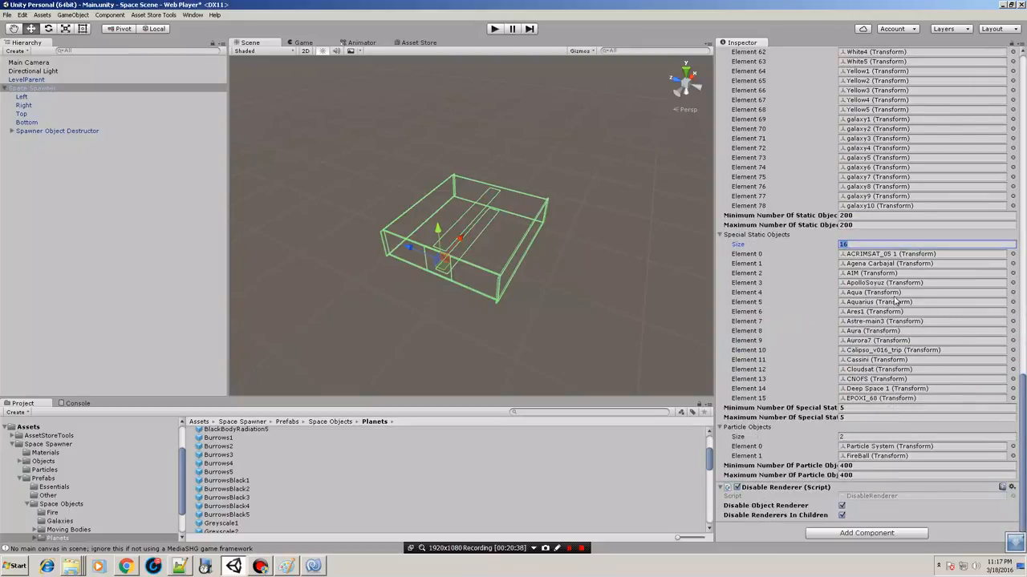
pyautogui.click(880, 283)
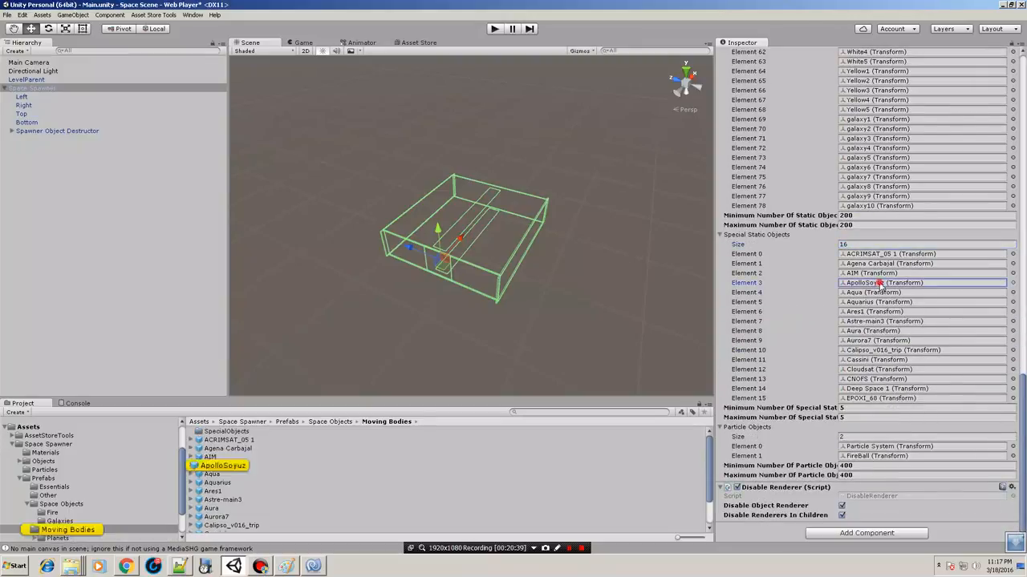
pyautogui.click(890, 331)
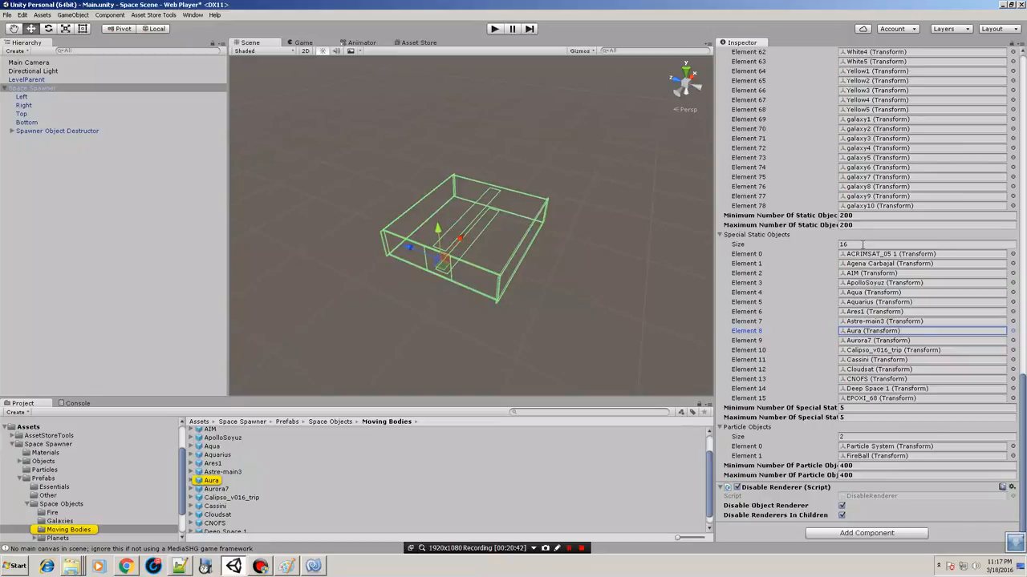
pyautogui.click(862, 244)
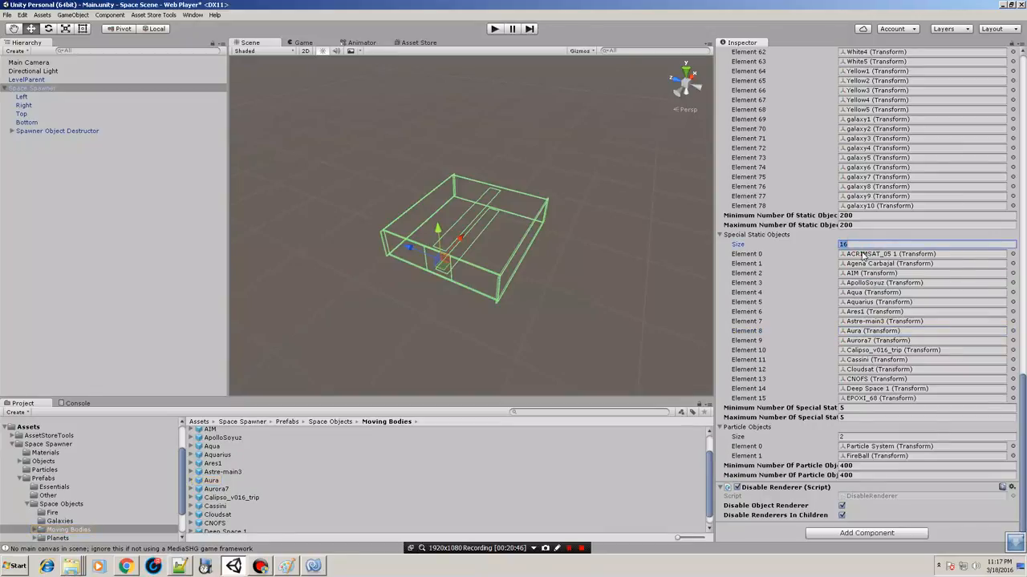
pyautogui.write('100')
pyautogui.press('Return')
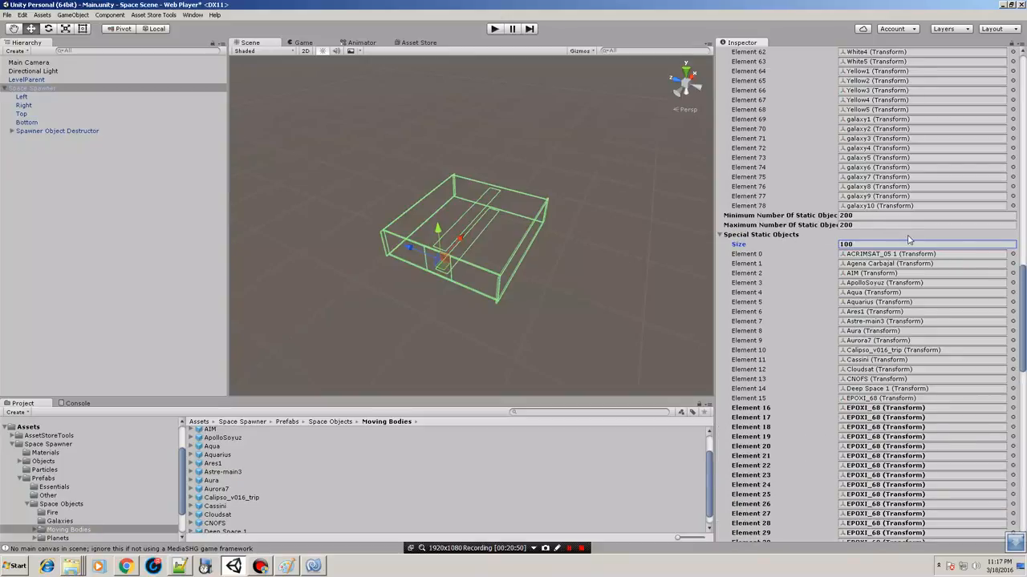
pyautogui.hotkey('ctrl', 'z')
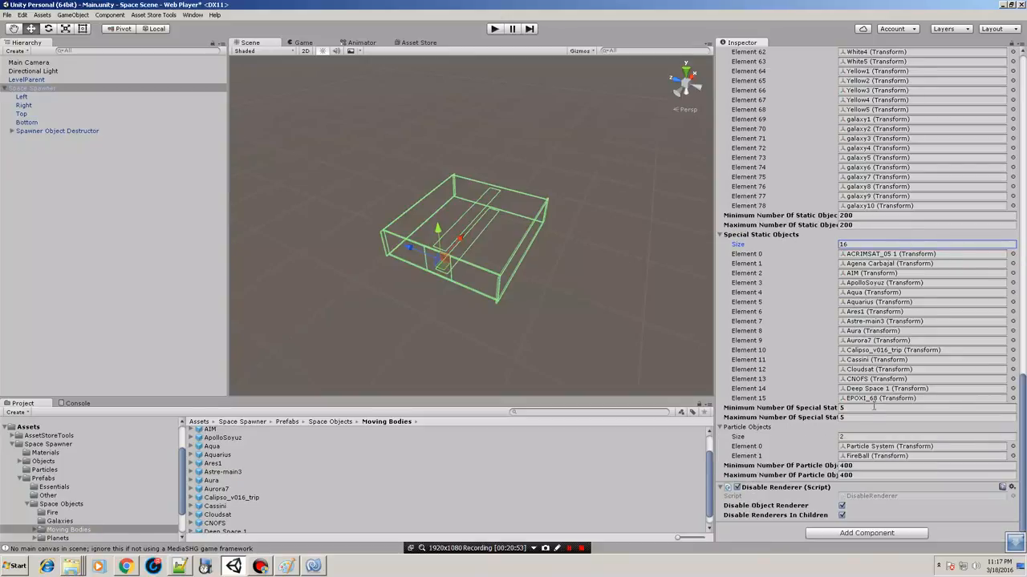
# - Set the Minimum and Maximum Number Of Special Static Objects to 100 each
pyautogui.click(863, 409)
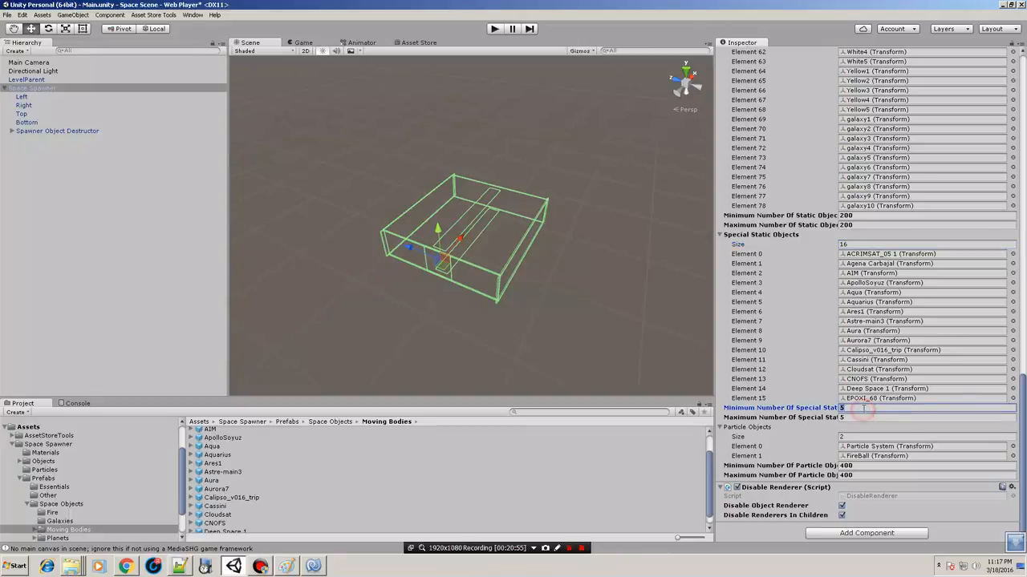
pyautogui.write('100')
pyautogui.press('Tab')
pyautogui.write('100')
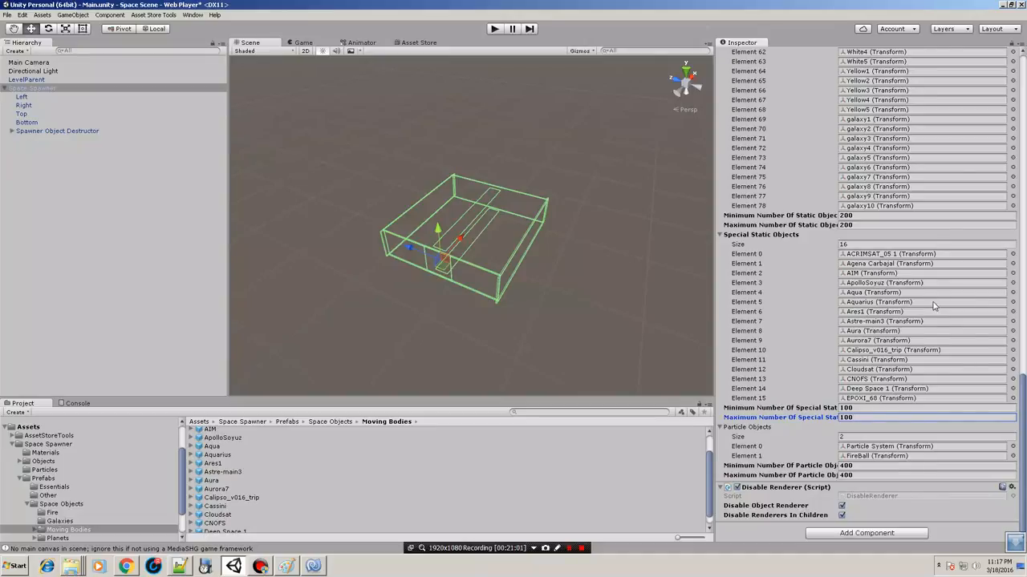
# - Set Time Between Spawns and Lowest Time Between Spawns to 50 each
pyautogui.scroll(10, 932, 305)
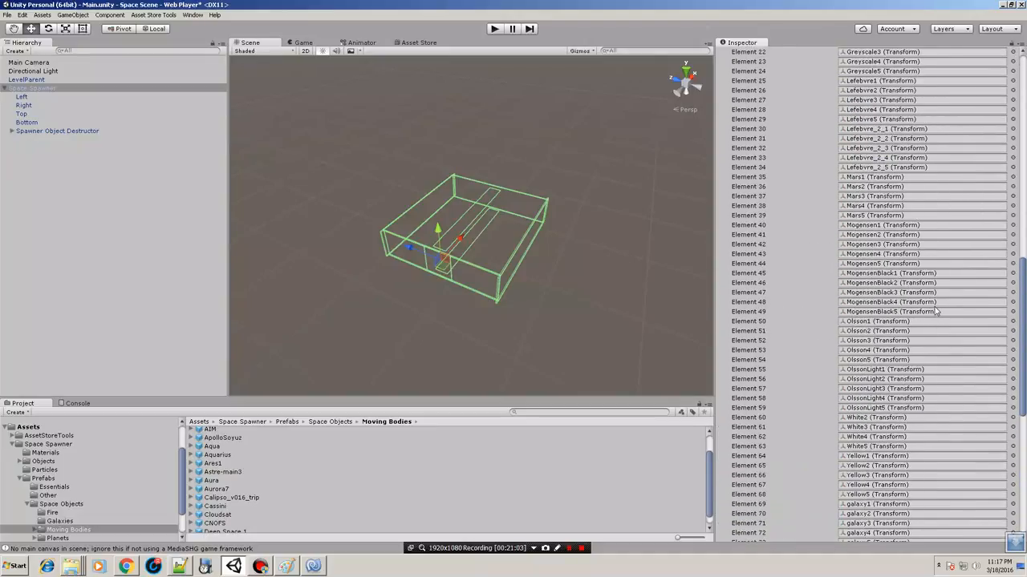
pyautogui.scroll(17, 936, 311)
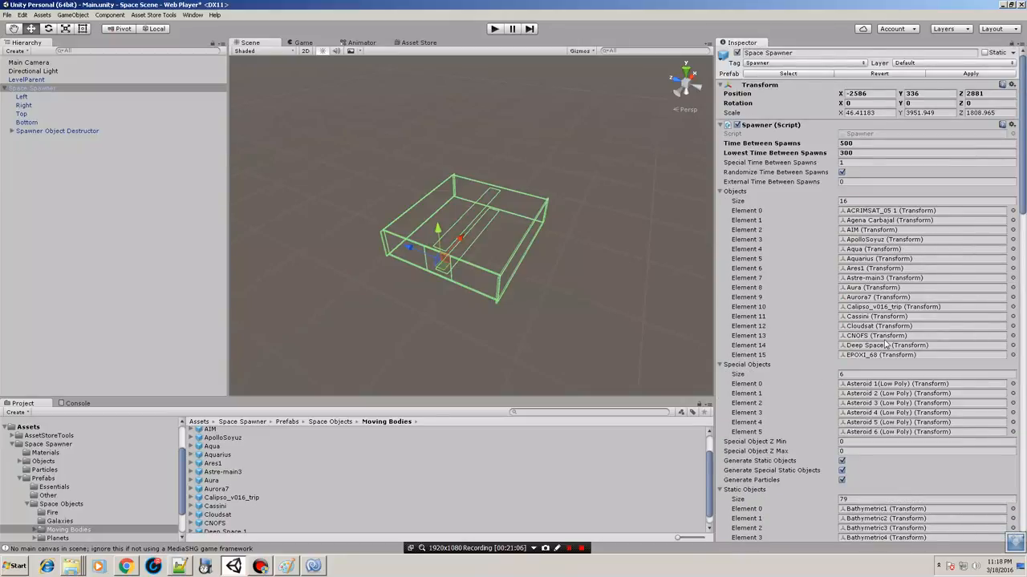
pyautogui.click(875, 144)
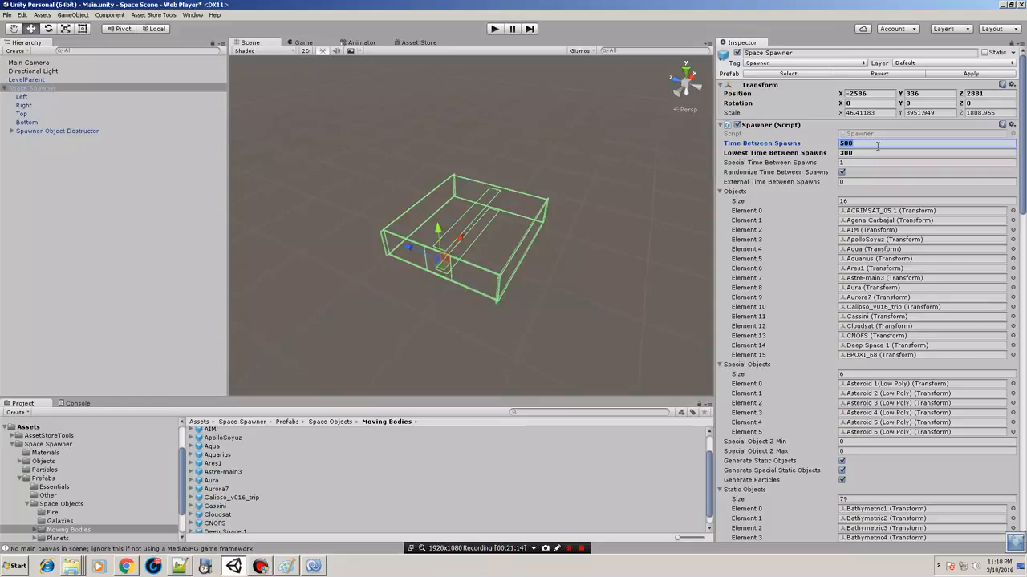
pyautogui.write('5')
pyautogui.press('Tab')
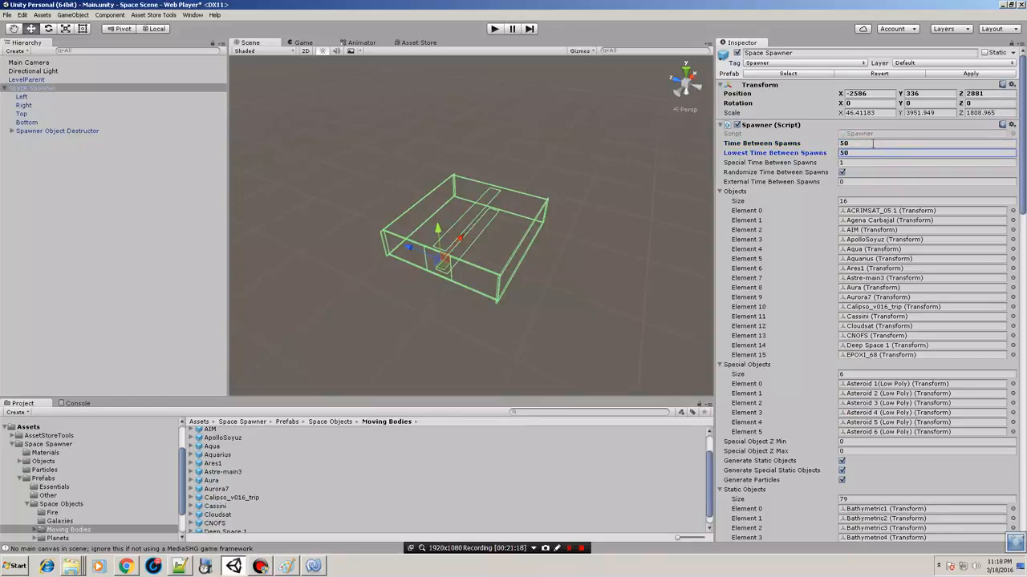
# - Reduce Time Between Spawns and Lowest Time Between Spawns to 25 each
pyautogui.click(872, 143)
pyautogui.write('25')
pyautogui.press('Tab')
# - Run the scene to preview the spawner with the new spawn times and object counts, and stop playback
pyautogui.scroll(-10, 828, 219)
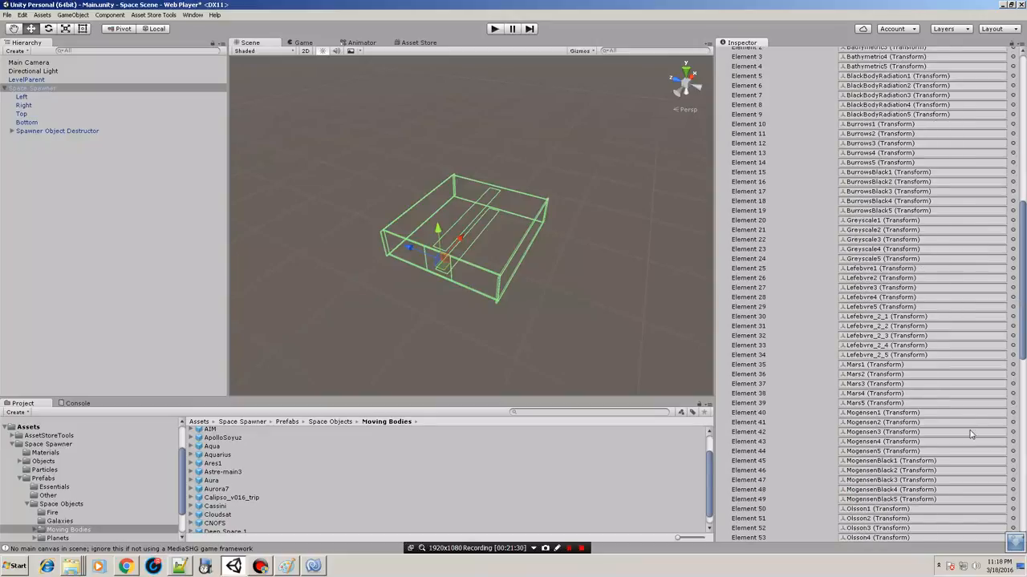
pyautogui.scroll(-10, 970, 434)
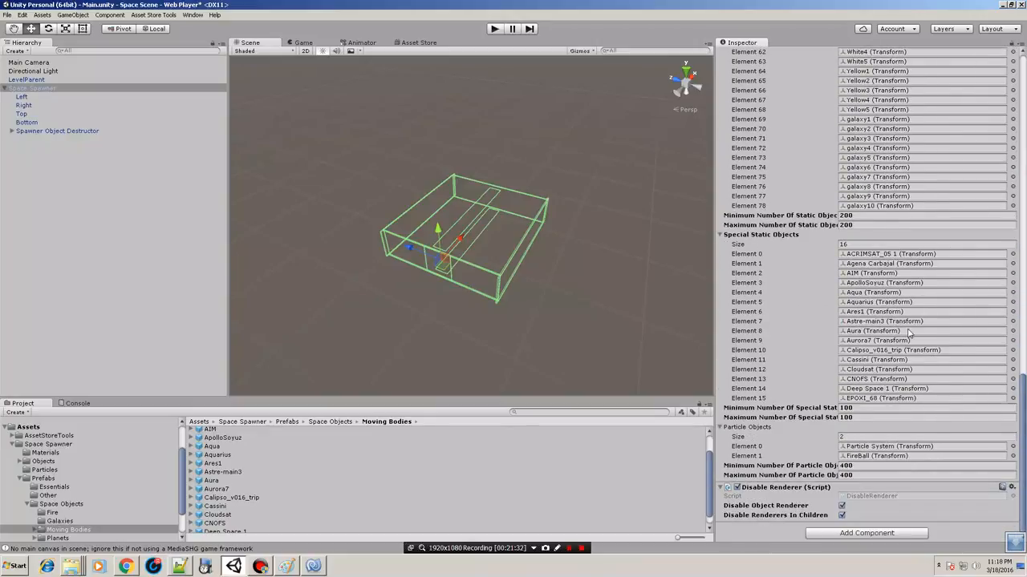
pyautogui.click(493, 29)
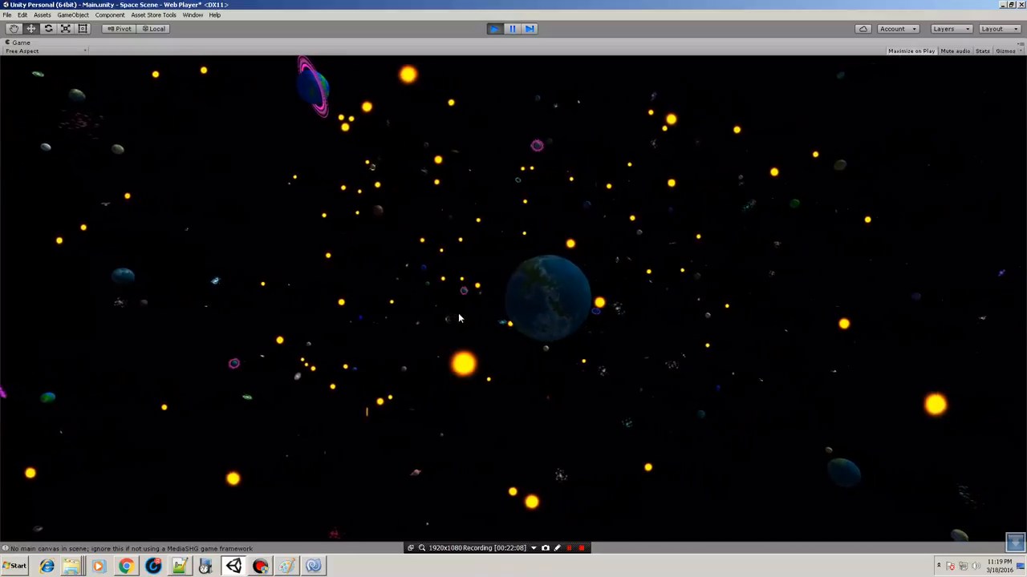
pyautogui.click(495, 29)
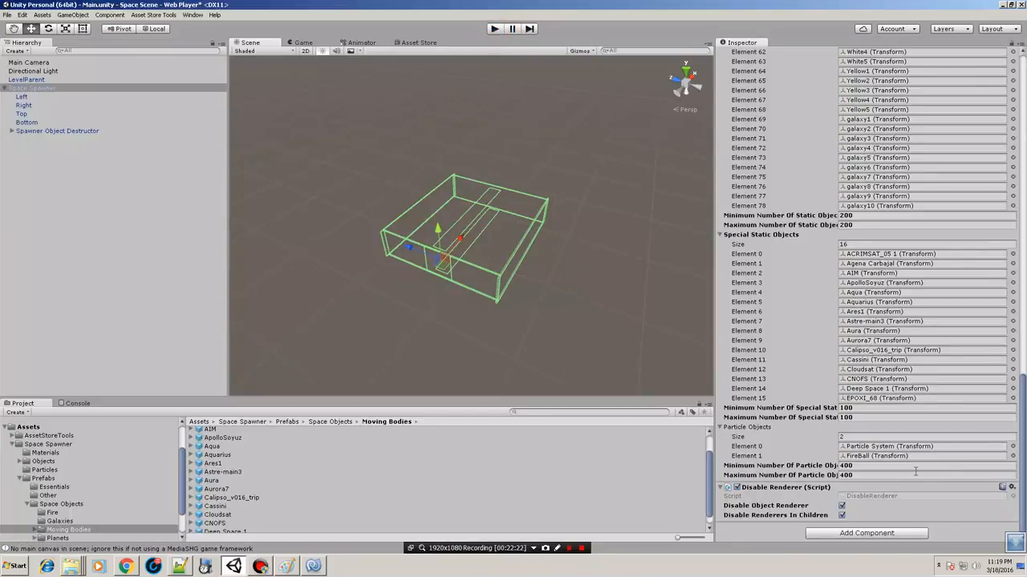
# - Review the Space Spawner's settings from the spawn times through the static, special static and particle object lists and counts
pyautogui.scroll(20, 874, 469)
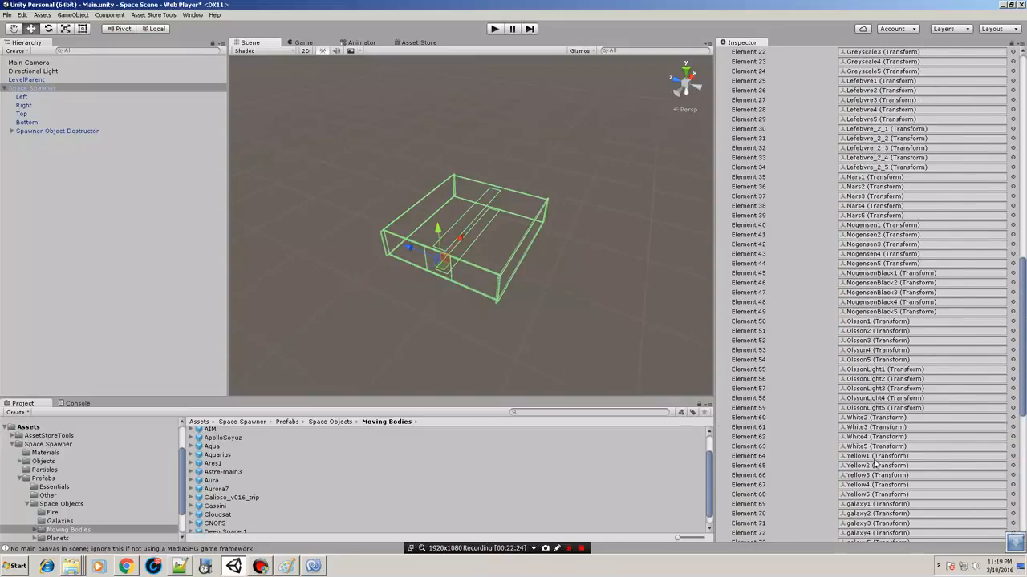
pyautogui.scroll(3, 884, 463)
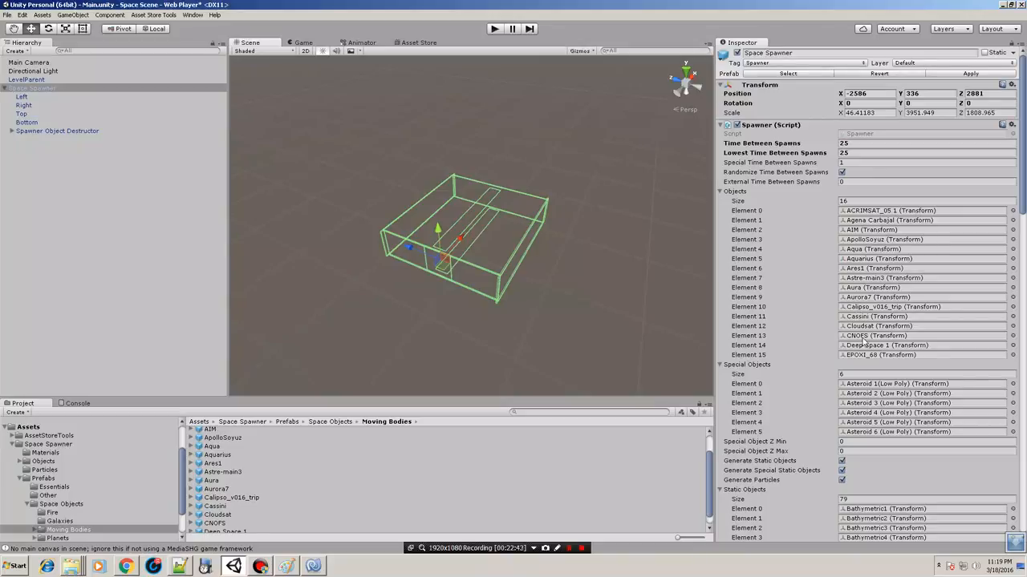
pyautogui.scroll(-20, 863, 338)
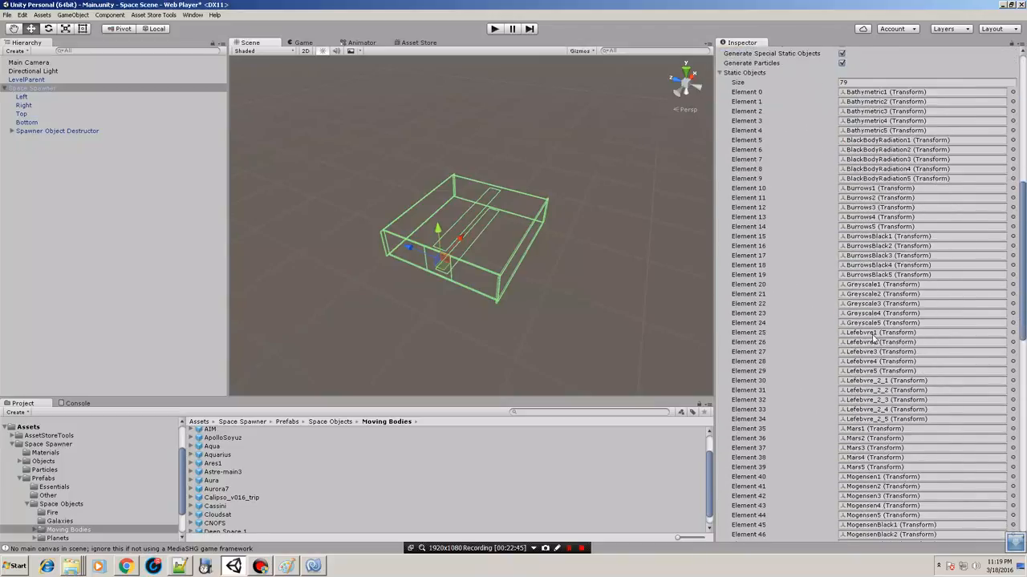
pyautogui.scroll(-5, 886, 349)
pyautogui.scroll(-3, 885, 349)
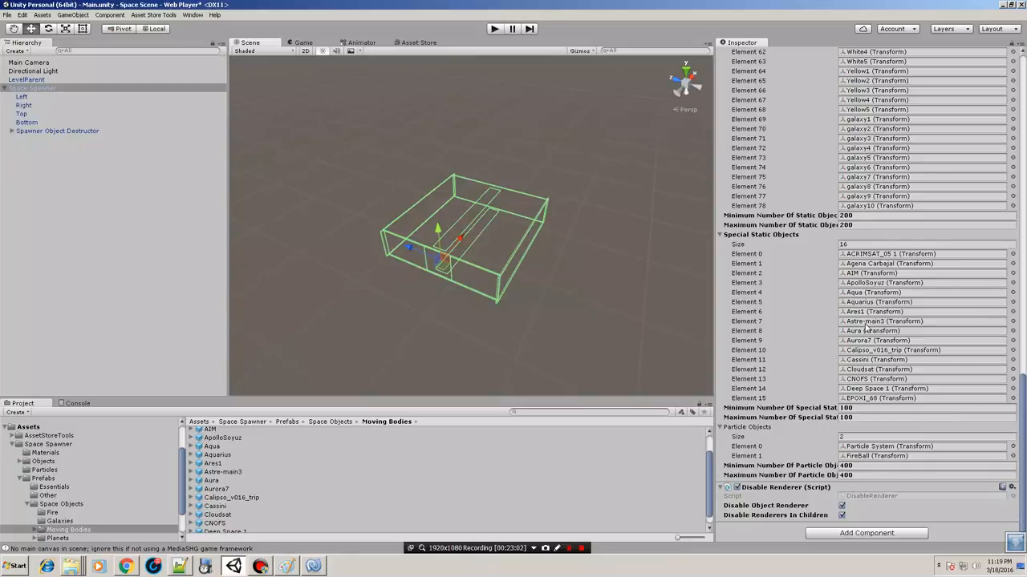
# - Locate the source prefabs of several entries in the spawner's Objects list, including ApolloSoyuz, Aqua, Astre-main3 and Cassini
pyautogui.scroll(10, 929, 385)
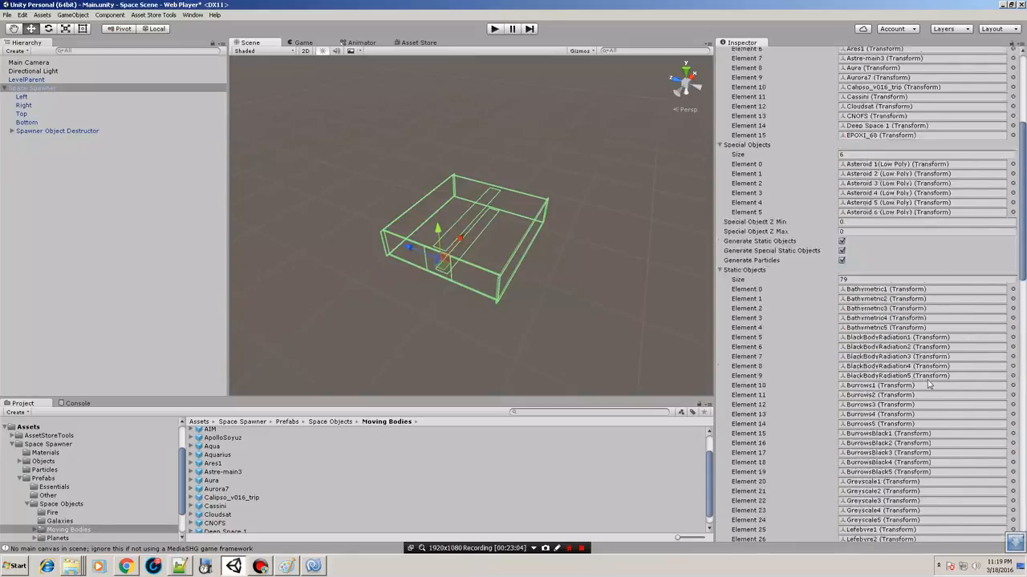
pyautogui.scroll(6, 928, 385)
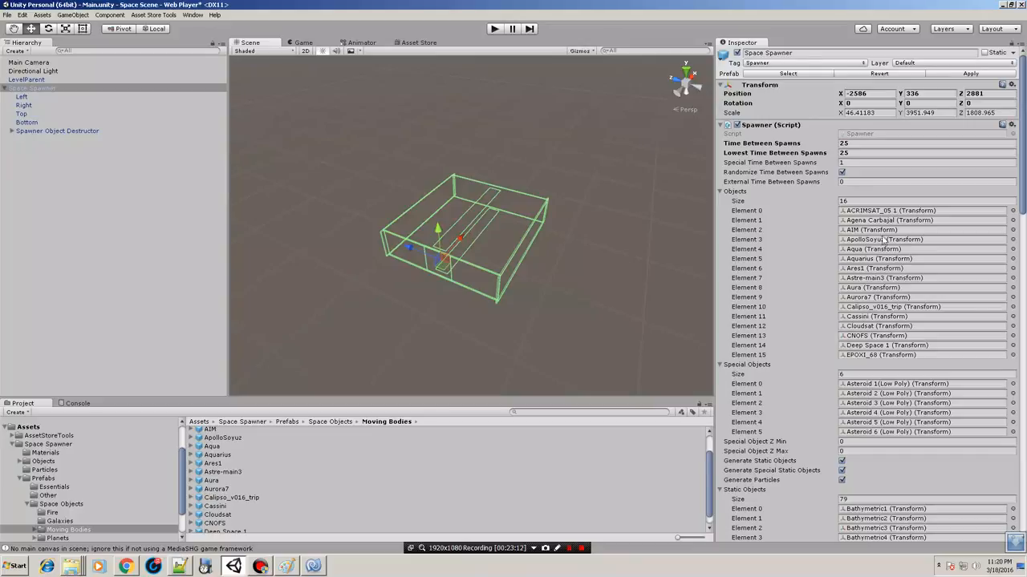
pyautogui.click(883, 239)
pyautogui.click(880, 250)
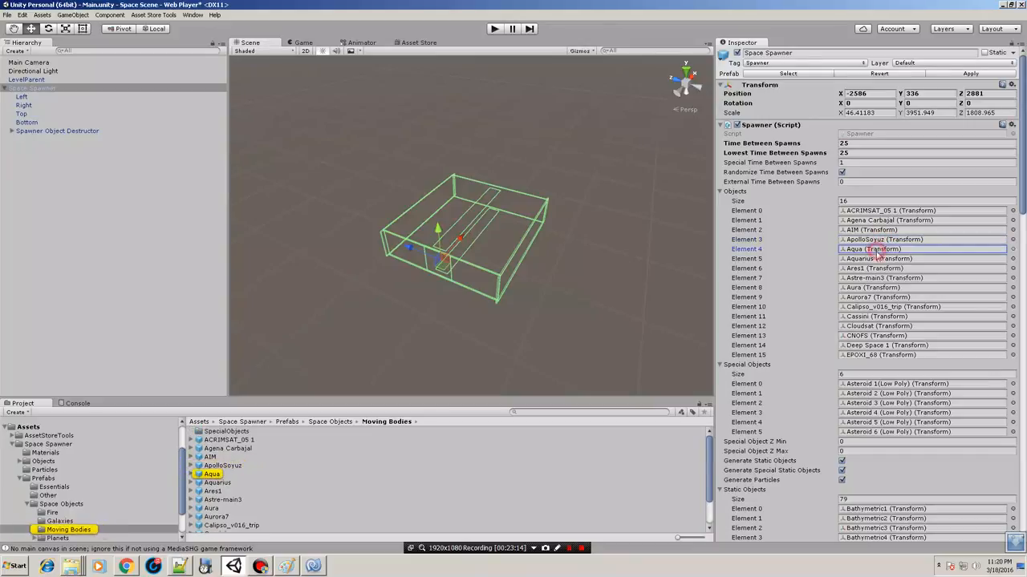
pyautogui.click(877, 279)
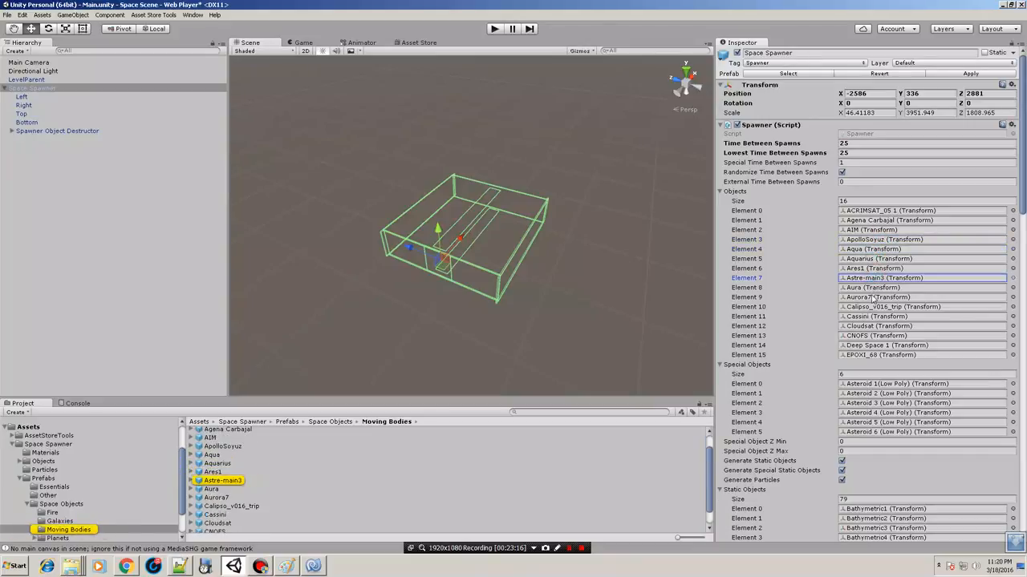
pyautogui.click(875, 317)
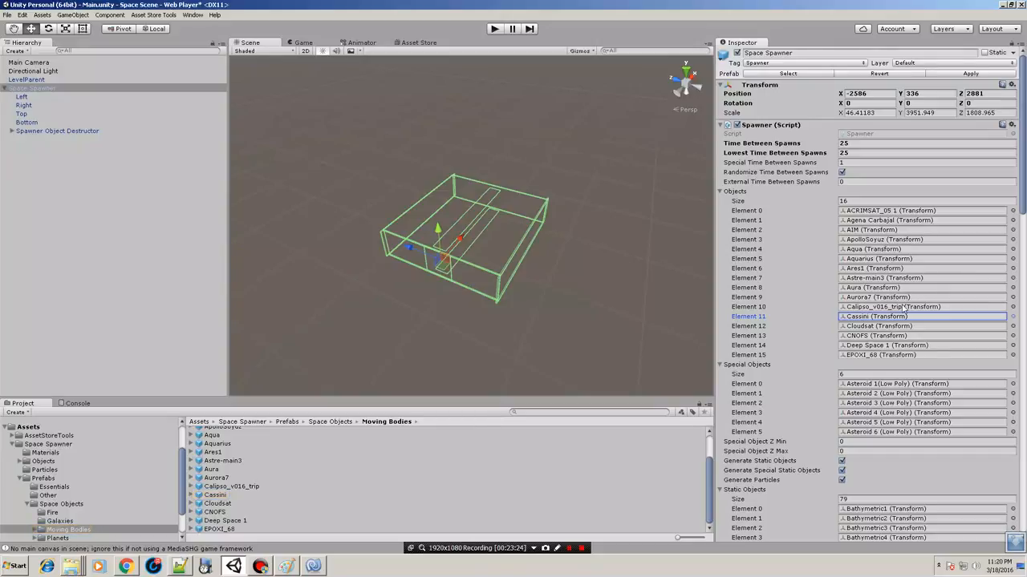
# - Locate the source prefabs of the low-poly asteroids in the spawner's Special Objects list
pyautogui.scroll(-1, 918, 305)
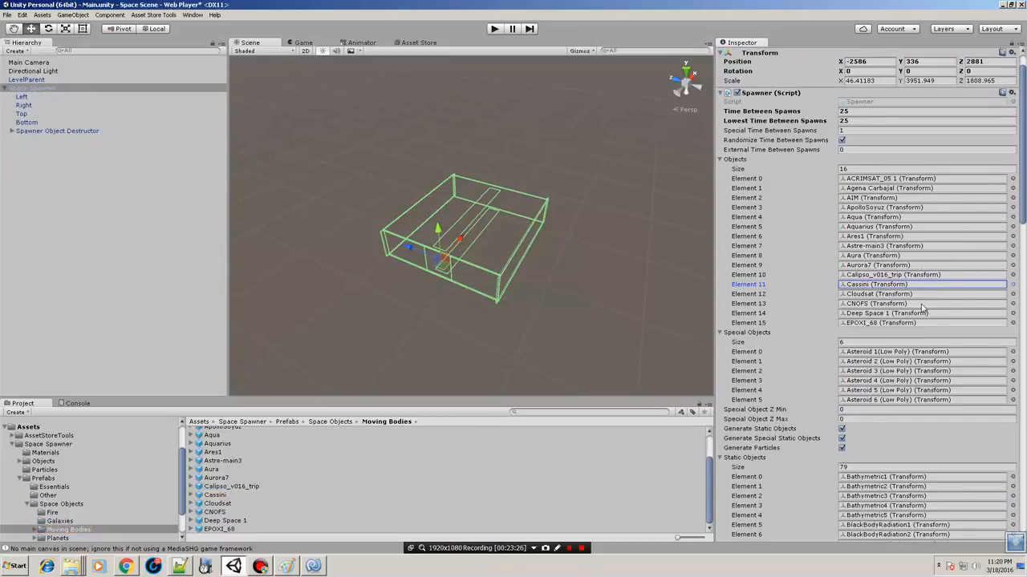
pyautogui.click(893, 353)
pyautogui.click(890, 370)
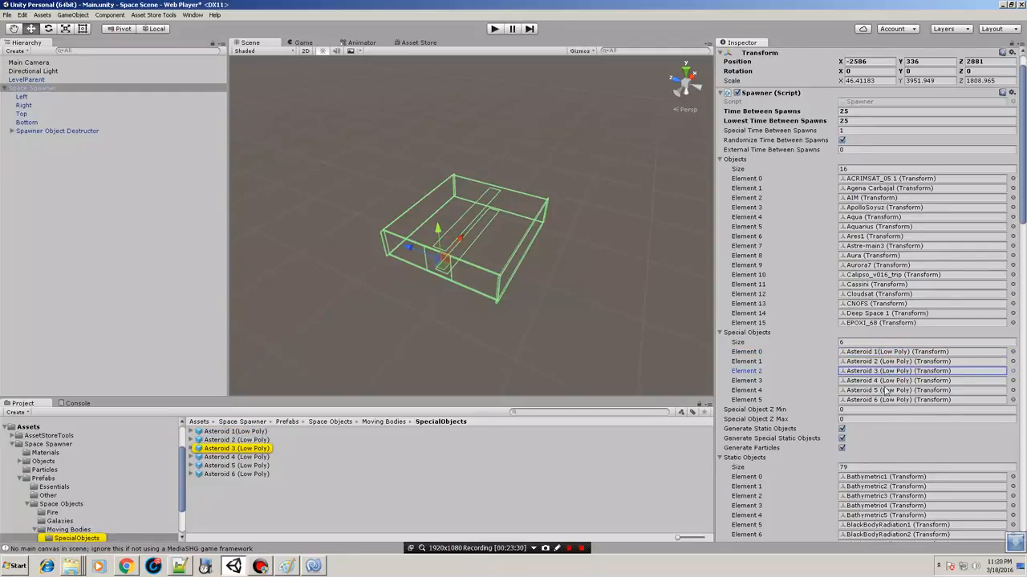
# - Locate the source prefabs of the Lefebvre2, BurrowsBlack1 and galaxy1 entries in the Static Objects list
pyautogui.scroll(-10, 919, 365)
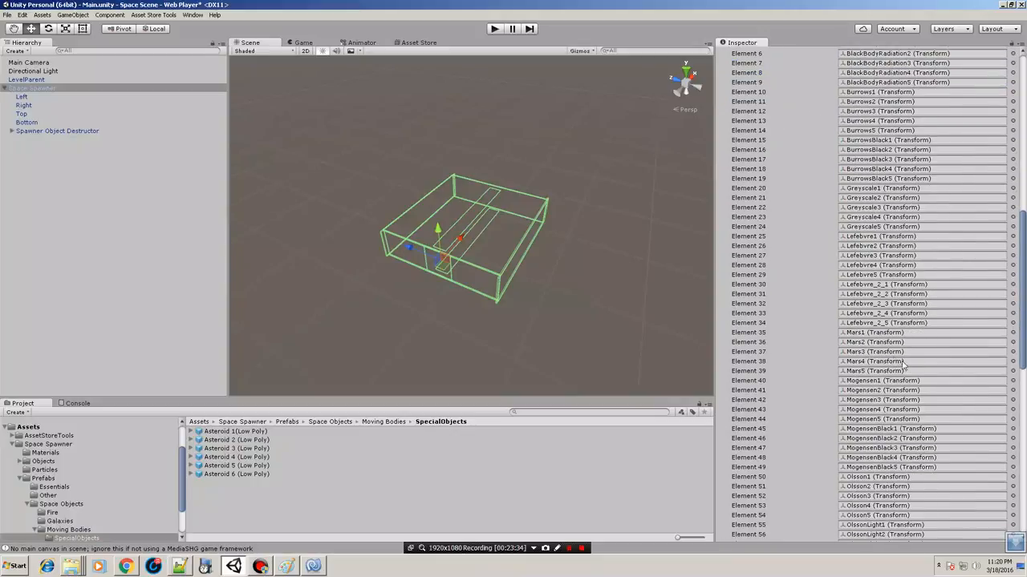
pyautogui.click(859, 246)
pyautogui.click(870, 140)
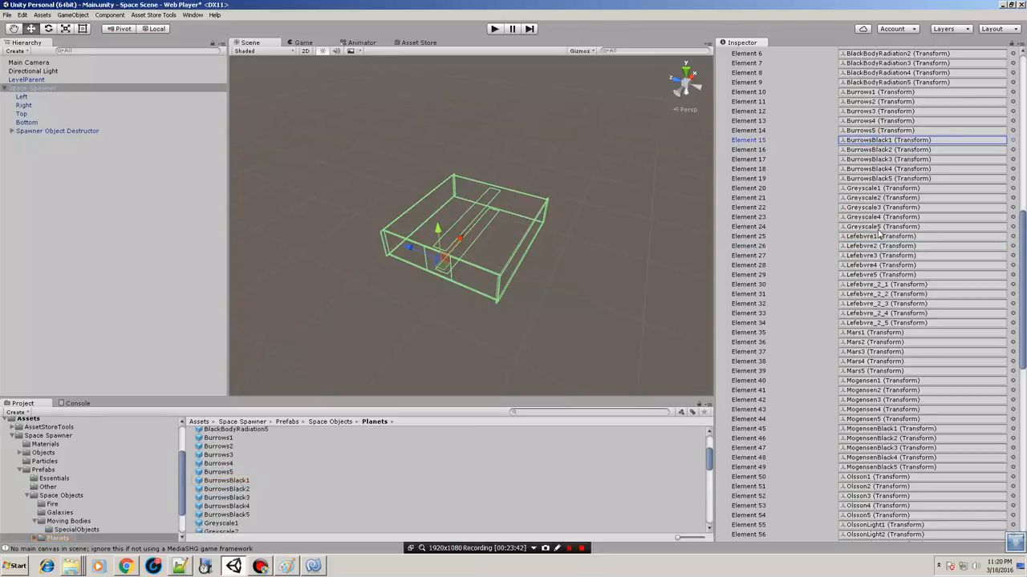
pyautogui.scroll(-5, 905, 330)
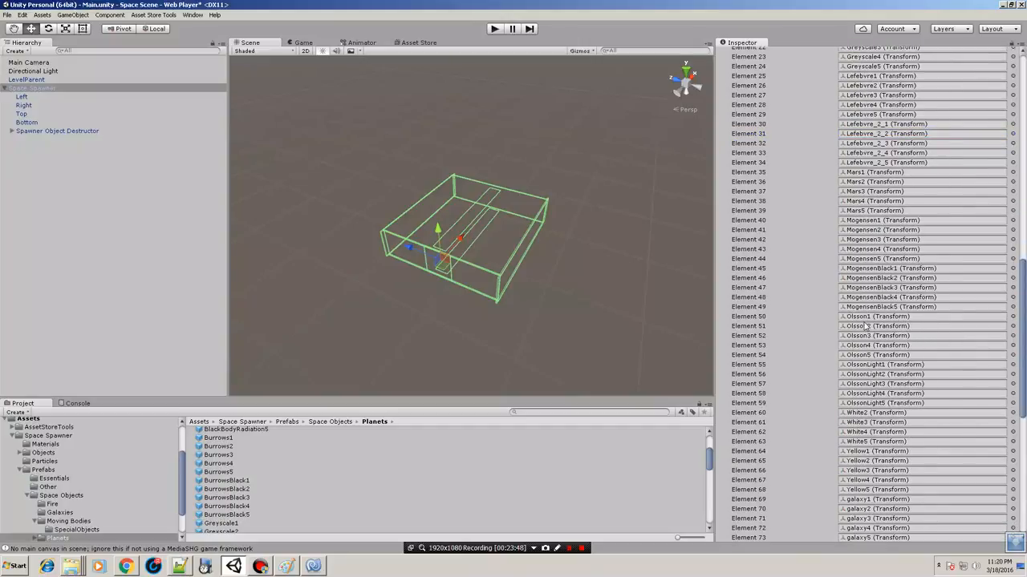
pyautogui.scroll(-4, 883, 321)
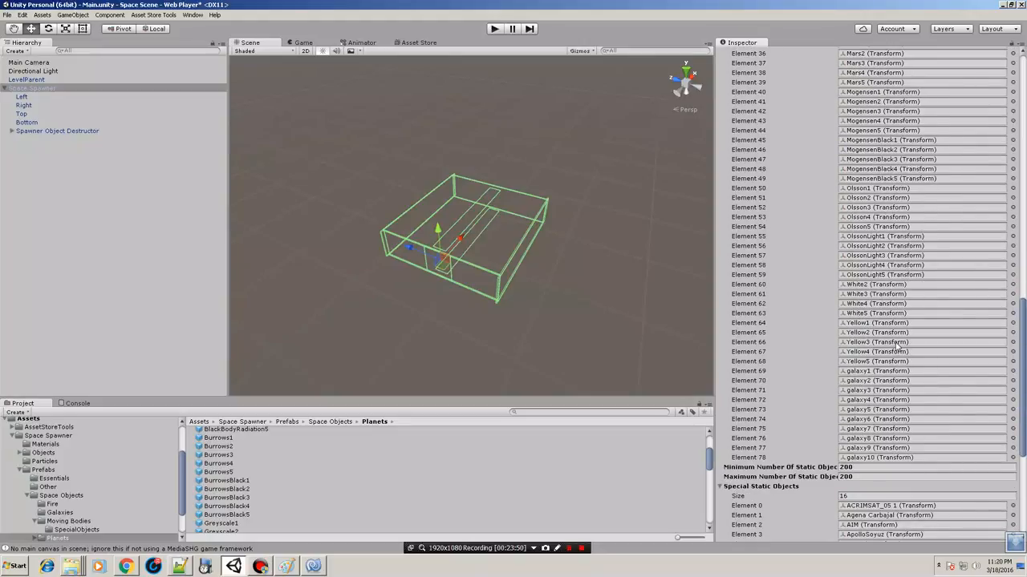
pyautogui.click(877, 371)
# - Locate the source prefabs of the Particle System and FireBall entries in the Particle Objects list
pyautogui.scroll(-8, 914, 333)
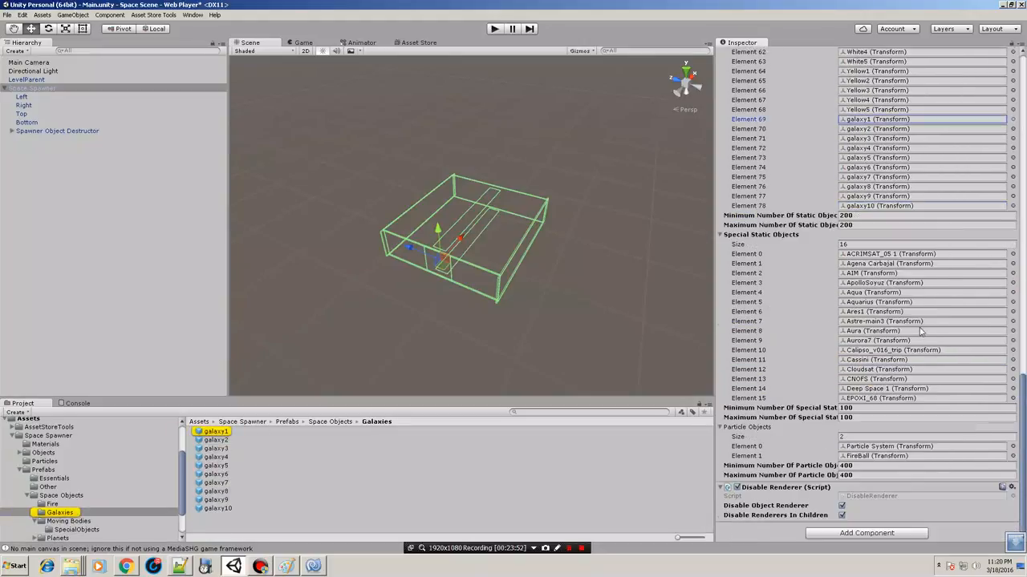
pyautogui.click(871, 447)
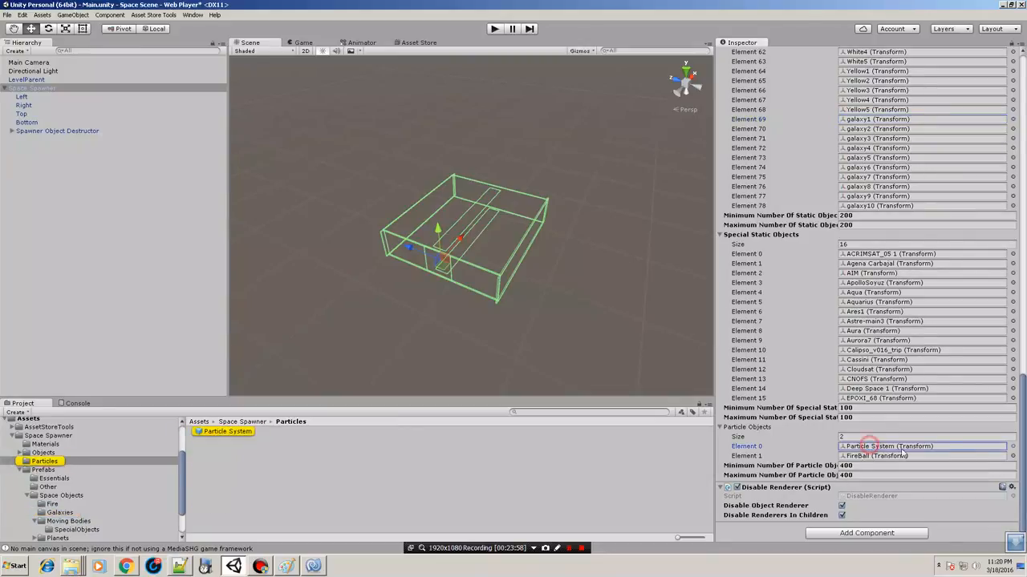
pyautogui.click(881, 455)
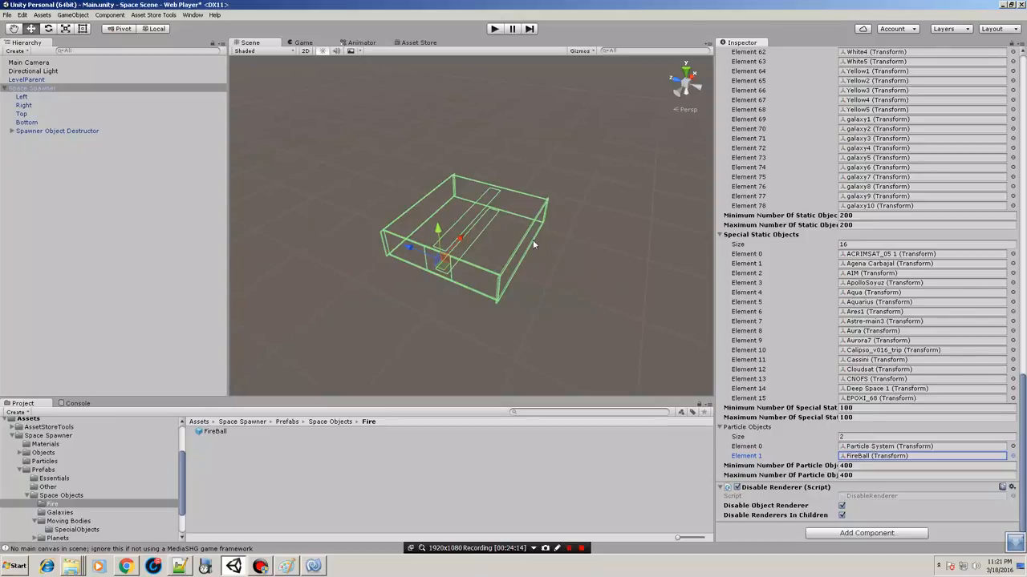
# - Examine the Space Spawner's box-shaped boundaries in the scene from several angles, including from inside the volume
pyautogui.keyDown('alt'); pyautogui.moveTo(423, 211); pyautogui.dragTo(503, 275); pyautogui.keyUp('alt')
pyautogui.moveTo(462, 213)
pyautogui.mouseDown(button='middle')
pyautogui.moveTo(465, 205)
pyautogui.moveTo(473, 216)
pyautogui.mouseUp(button='middle')
pyautogui.scroll(3, 475, 218)
pyautogui.scroll(5, 476, 218)
pyautogui.moveTo(506, 227); pyautogui.dragTo(601, 191, button='right')
pyautogui.moveTo(518, 220); pyautogui.dragTo(548, 206, button='right')
pyautogui.scroll(3, 549, 204)
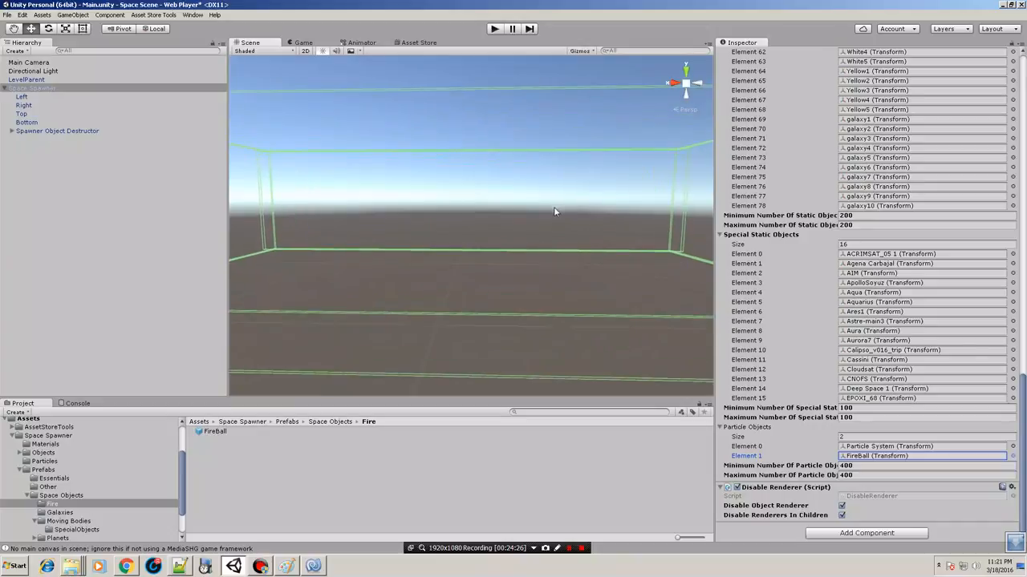
pyautogui.moveTo(486, 162); pyautogui.dragTo(664, 147, button='right')
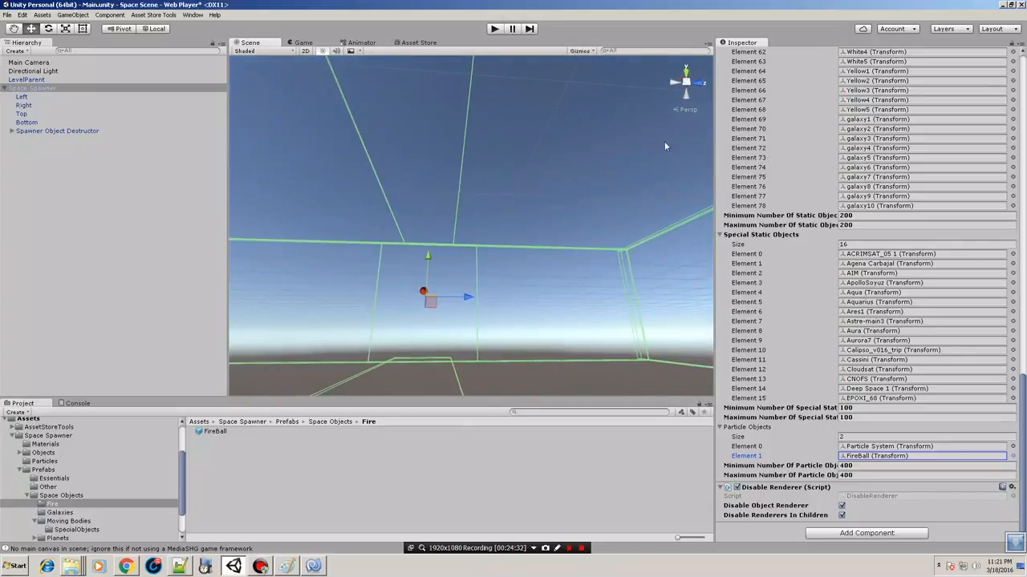
pyautogui.scroll(-3, 486, 240)
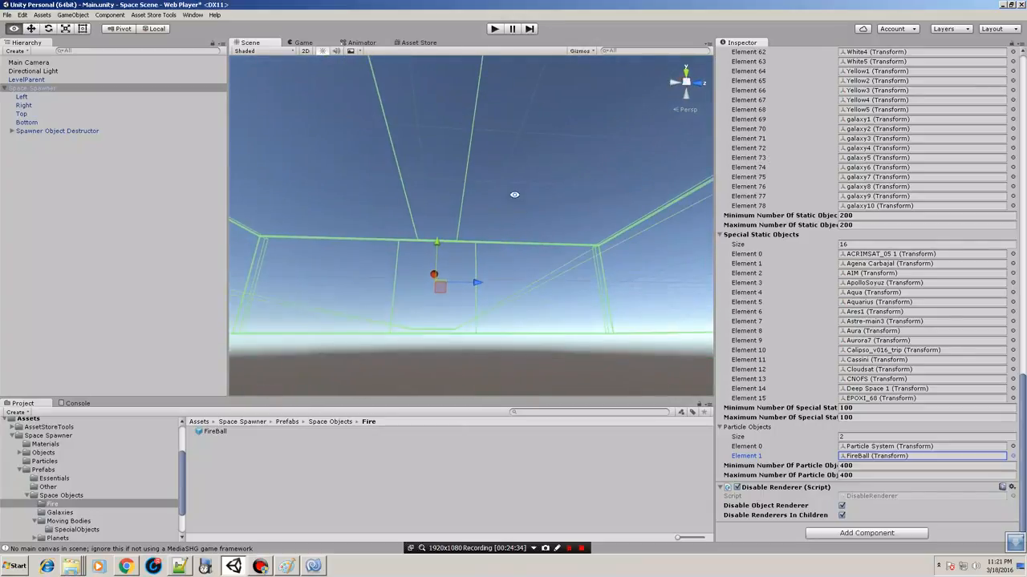
pyautogui.keyDown('alt'); pyautogui.moveTo(522, 171); pyautogui.dragTo(258, 246); pyautogui.keyUp('alt')
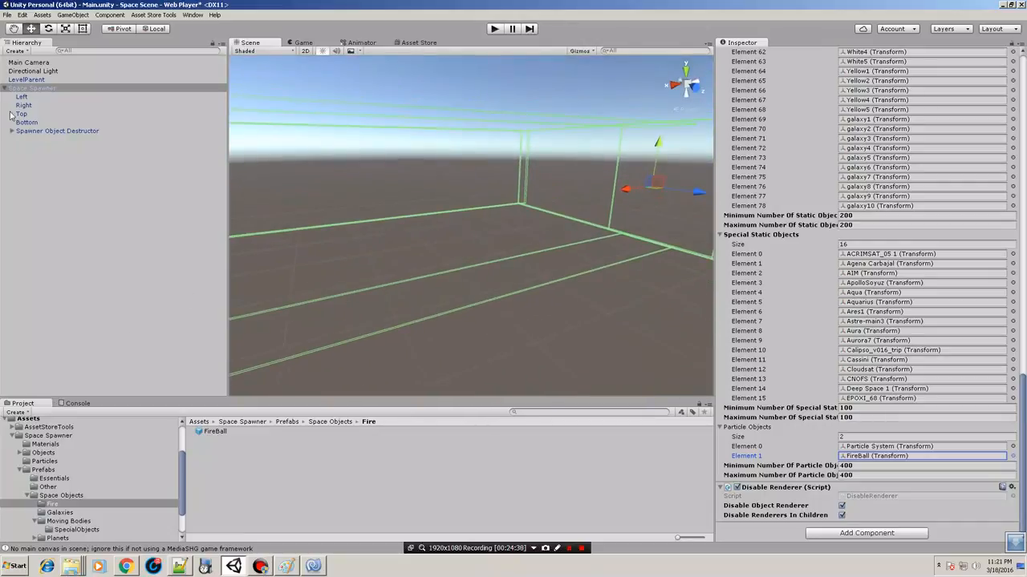
# - Check the Main Camera's placement and settings, and run the scene briefly to preview the spawned space objects before stopping playback
pyautogui.click(32, 62)
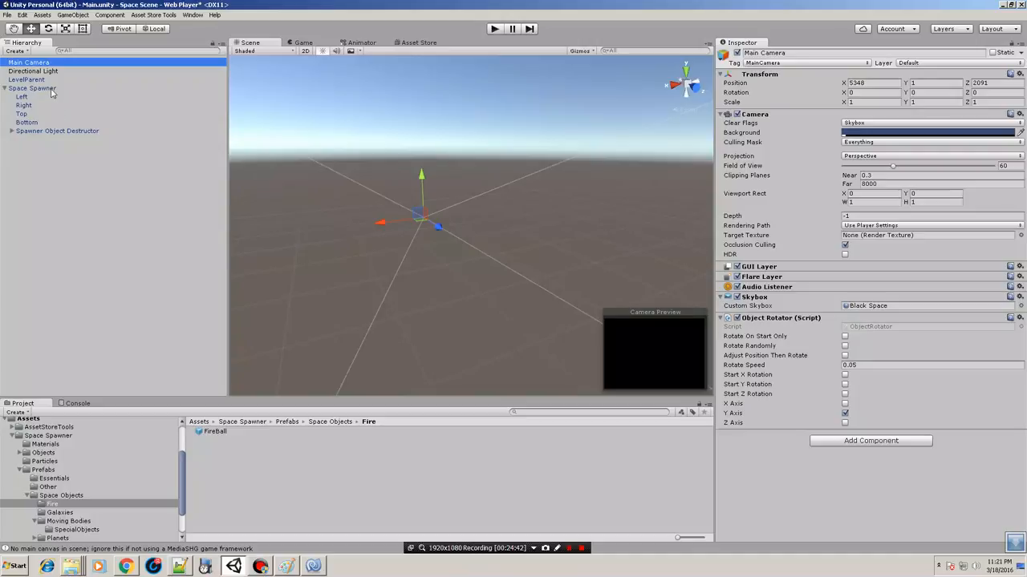
pyautogui.click(445, 140)
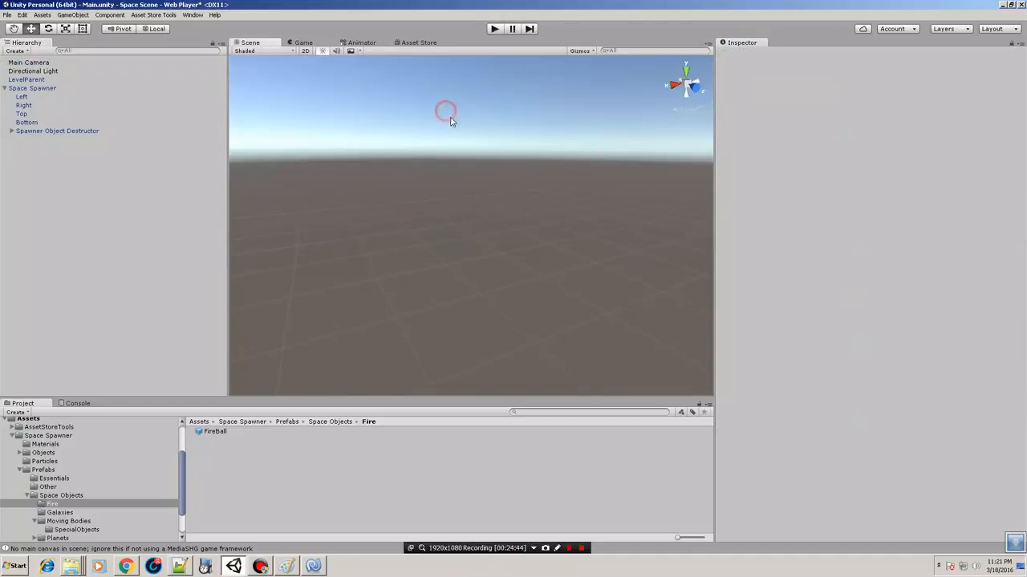
pyautogui.moveTo(548, 165); pyautogui.dragTo(527, 80, button='right')
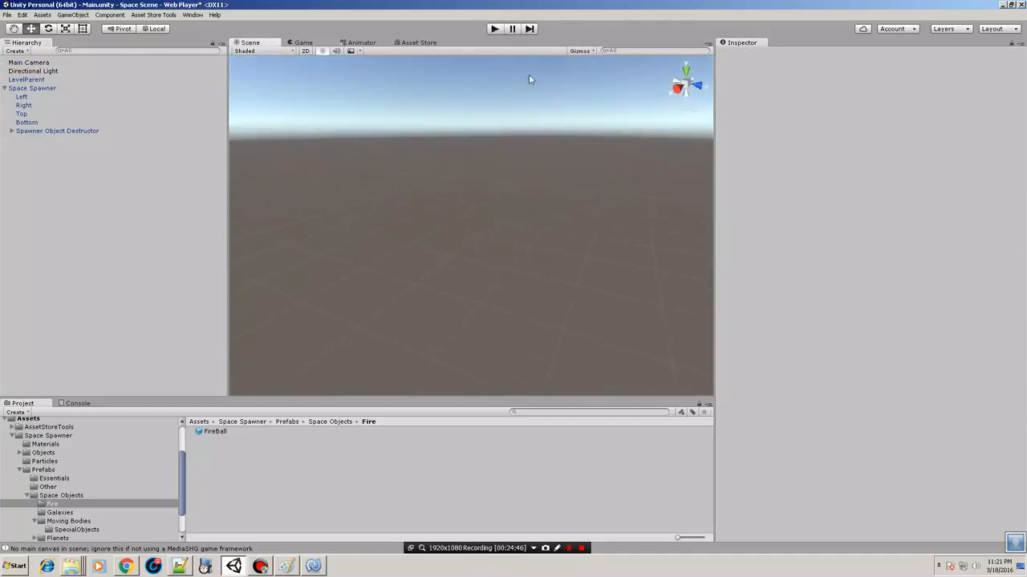
pyautogui.click(494, 29)
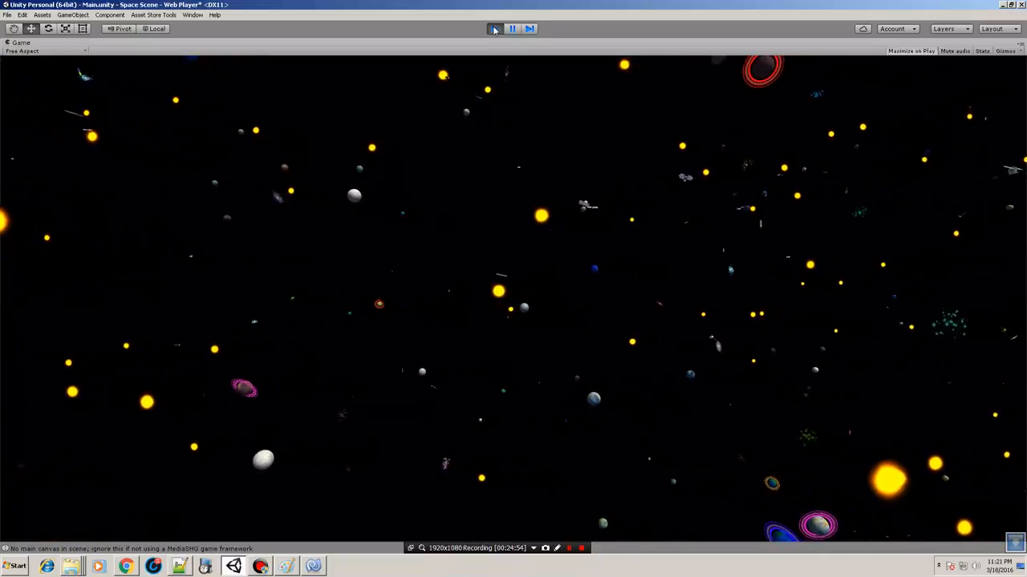
pyautogui.click(494, 29)
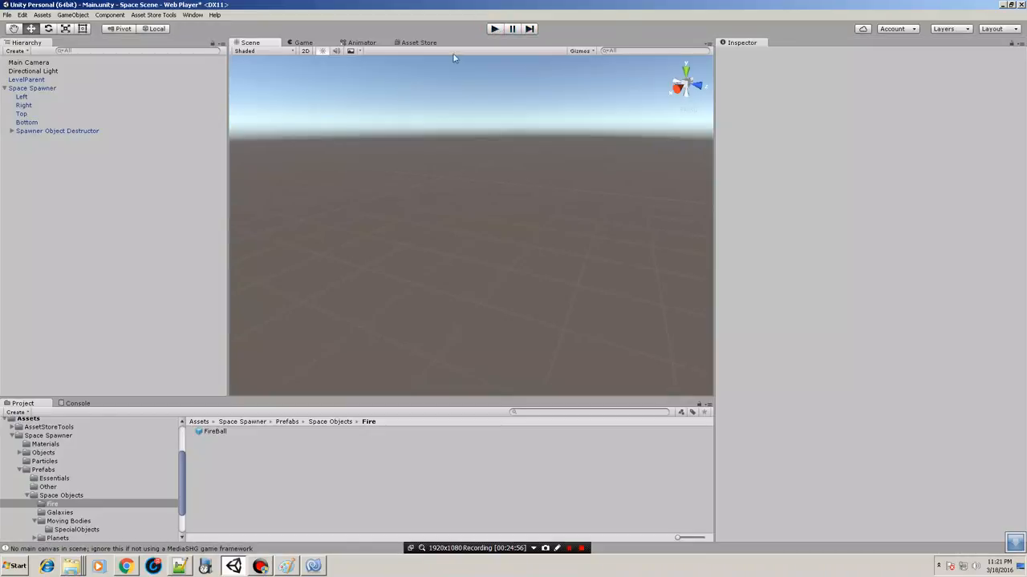